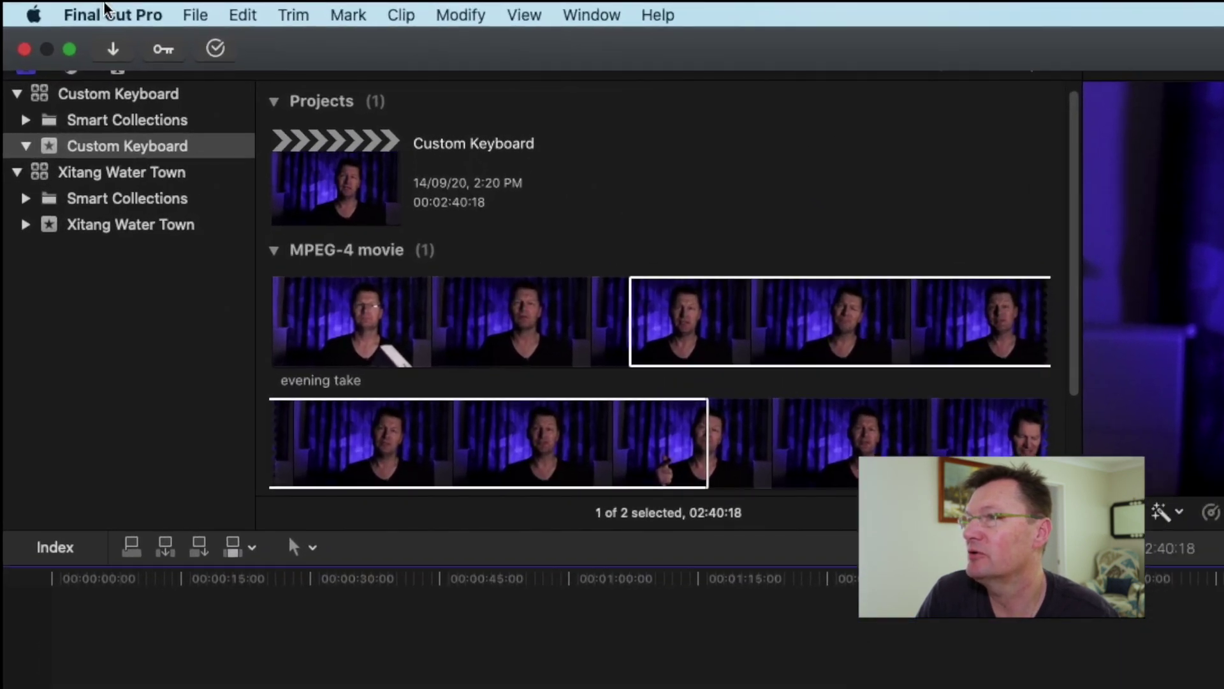
- Open the Command Editor for customizing the keyboard commands
left_click(80, 4)
mouse_move(111, 105)
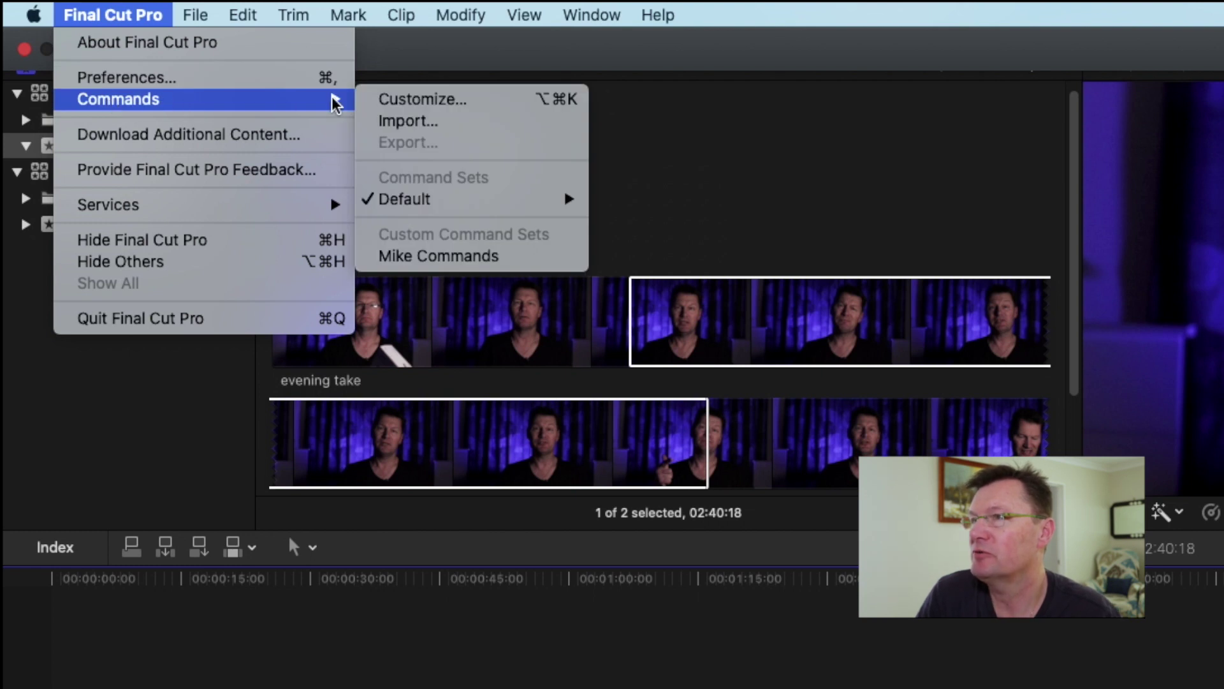
mouse_move(403, 203)
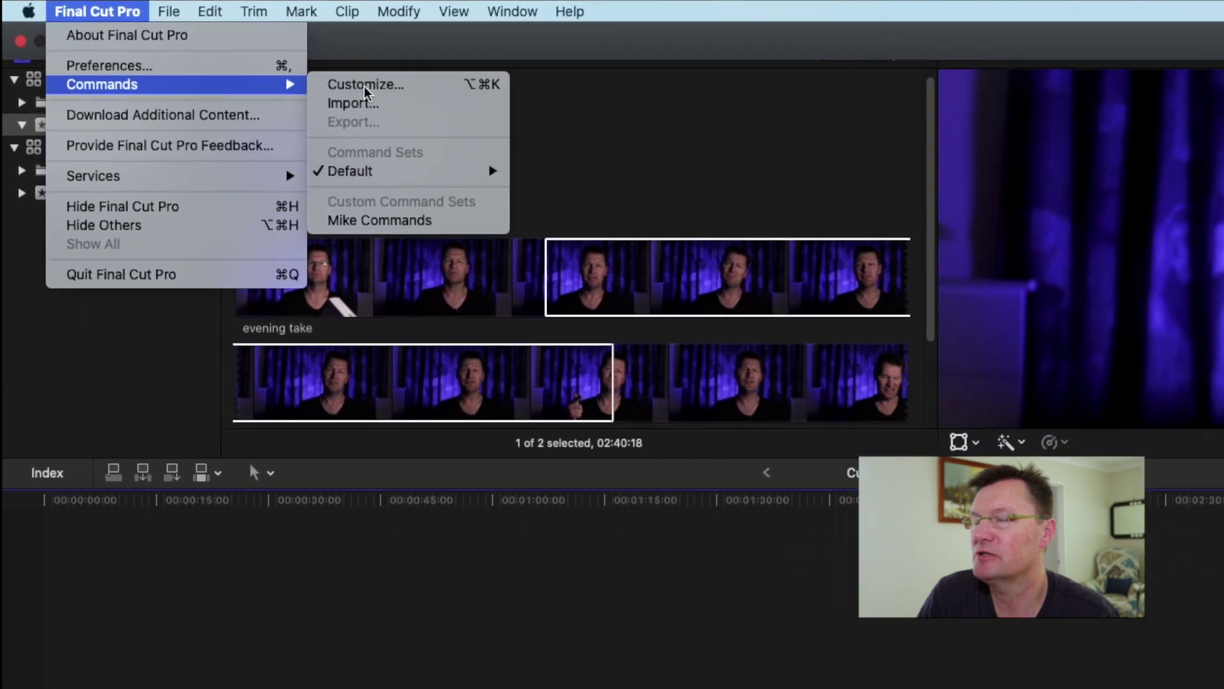
left_click(365, 86)
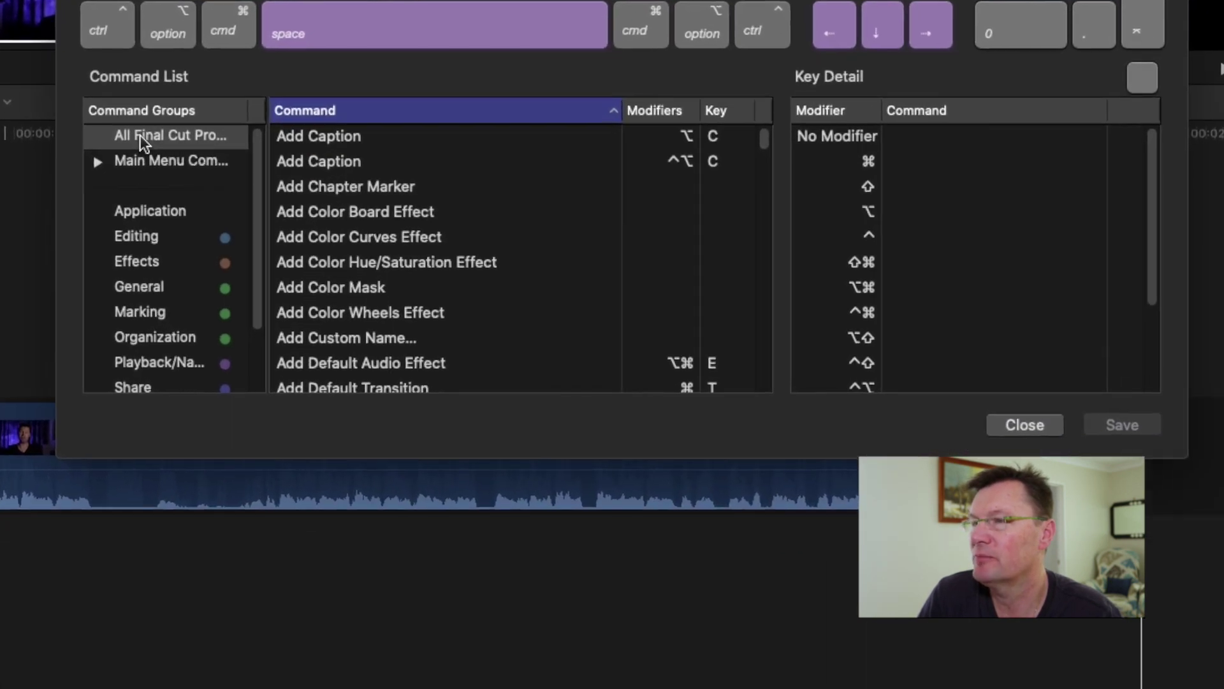
- Browse the list of all Final Cut Pro commands with their assigned modifiers and keys, and the available command groups
left_click(250, 324)
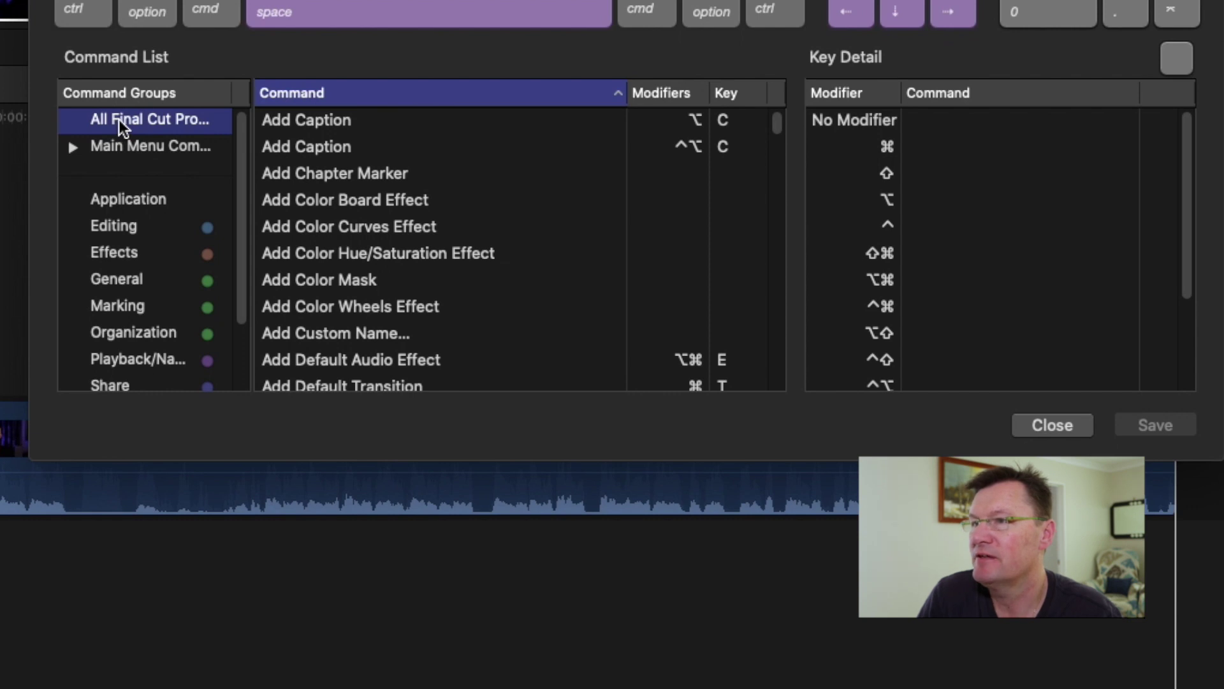
scroll(412, 197, "down", 10)
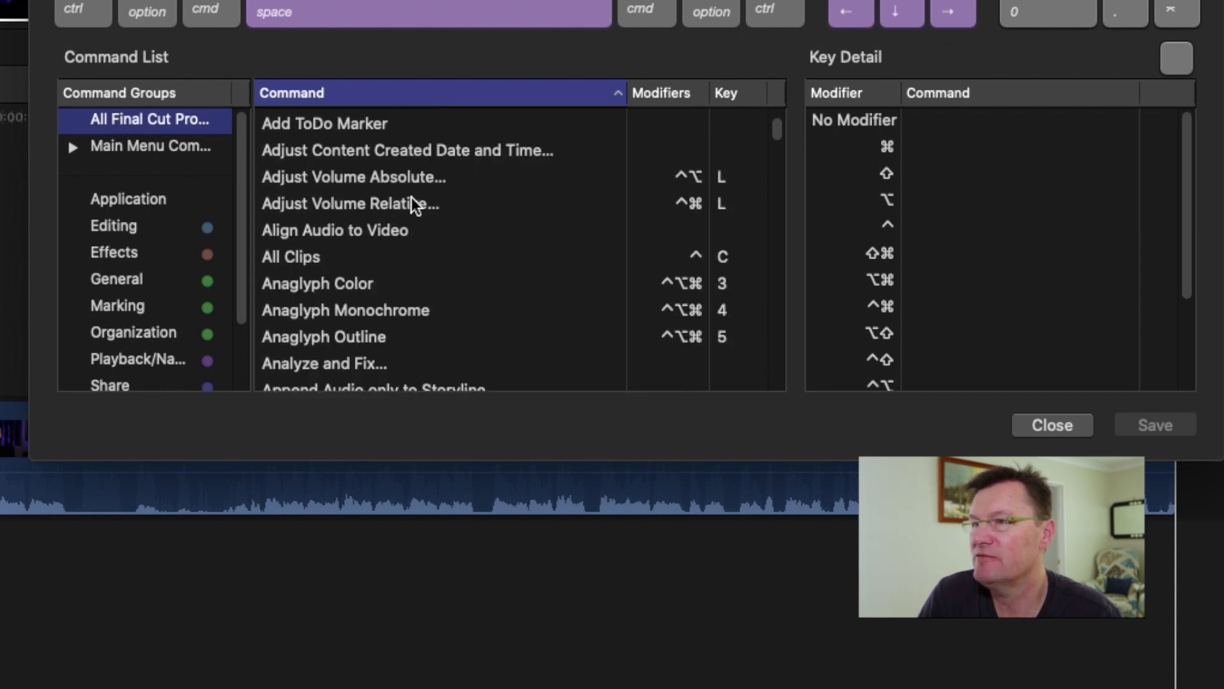
scroll(411, 197, "down", 20)
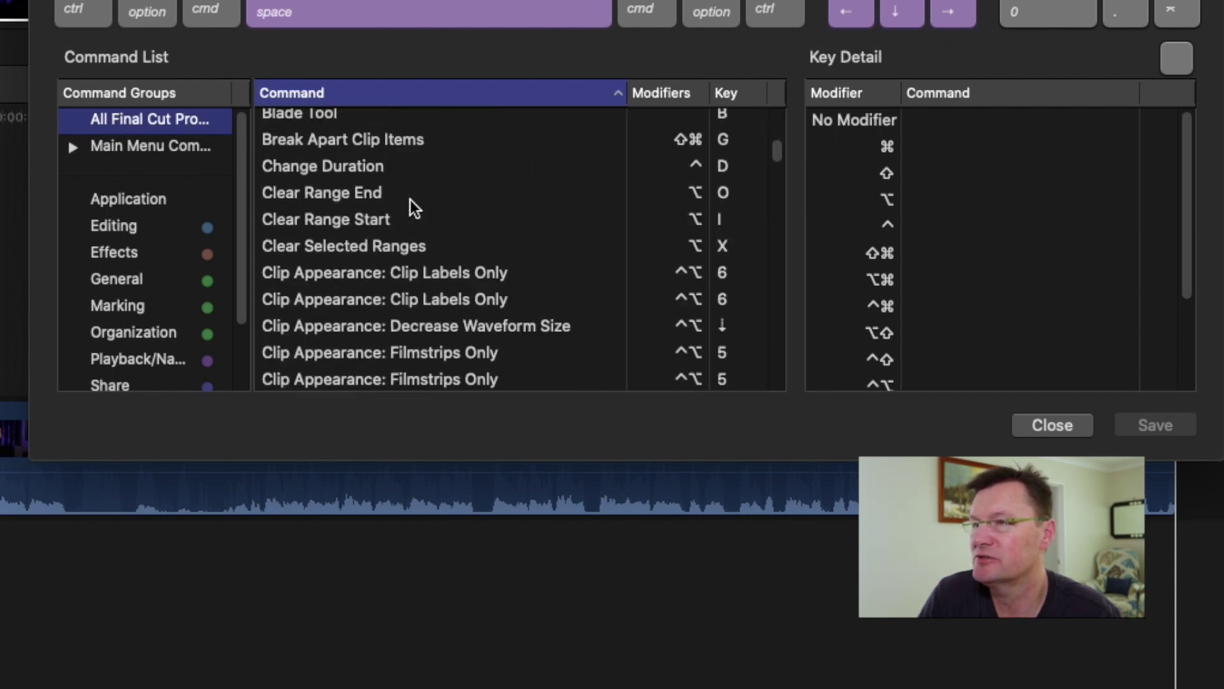
scroll(408, 201, "down", 20)
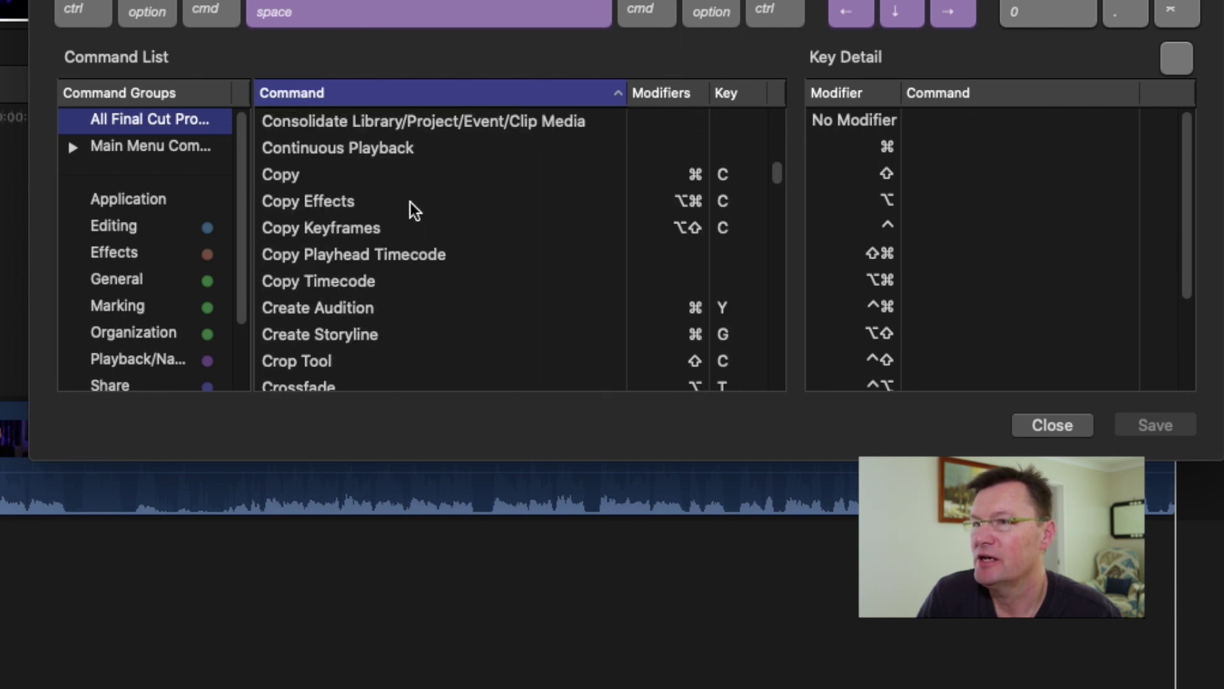
scroll(408, 202, "down", 15)
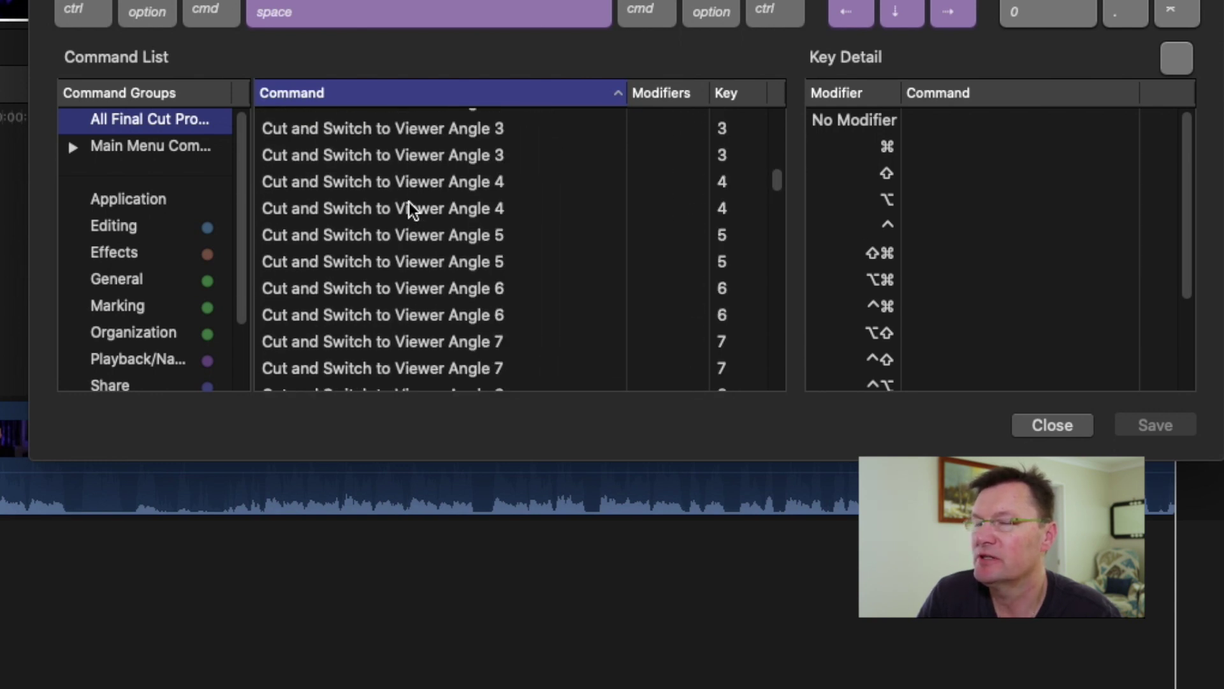
scroll(408, 209, "up", 10)
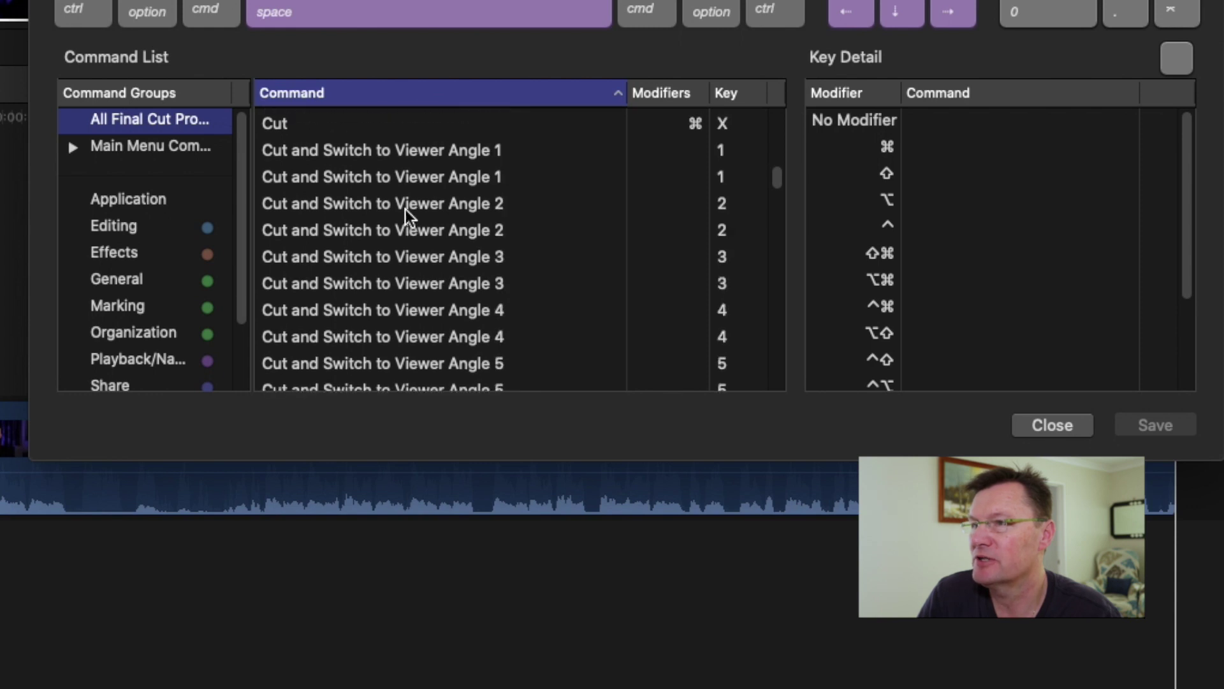
scroll(405, 209, "up", 12)
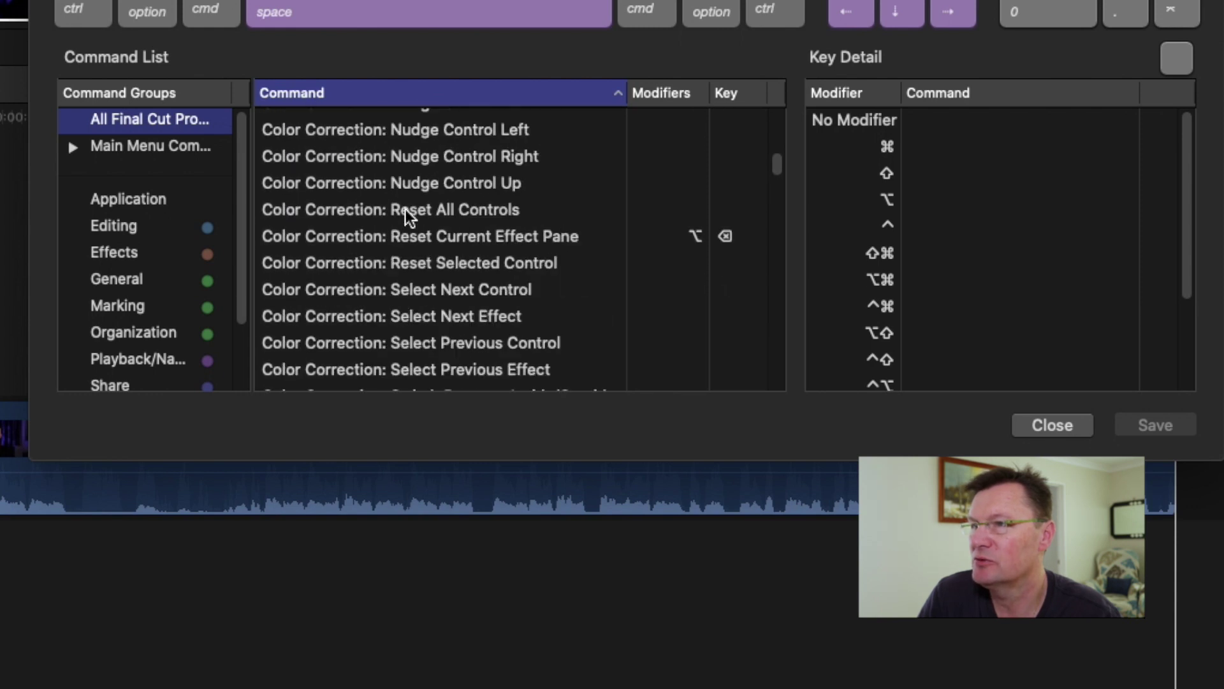
scroll(405, 209, "up", 8)
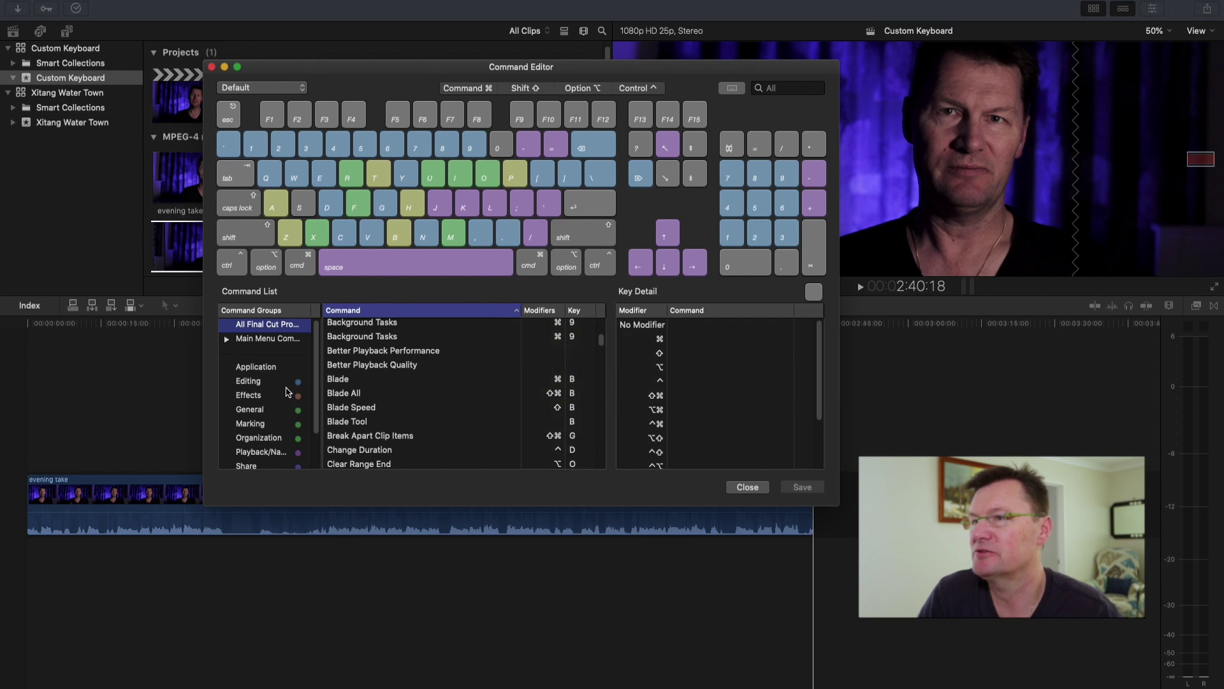
scroll(383, 405, "down", 10)
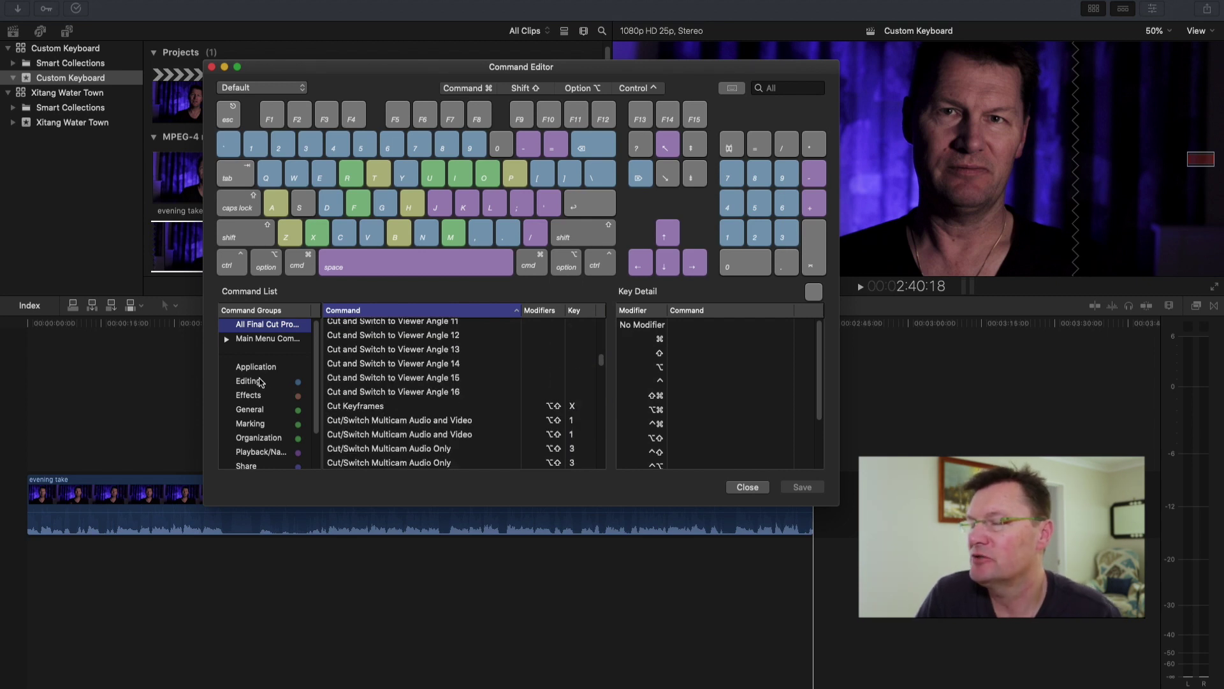
scroll(260, 381, "down", 2)
scroll(262, 381, "down", 2)
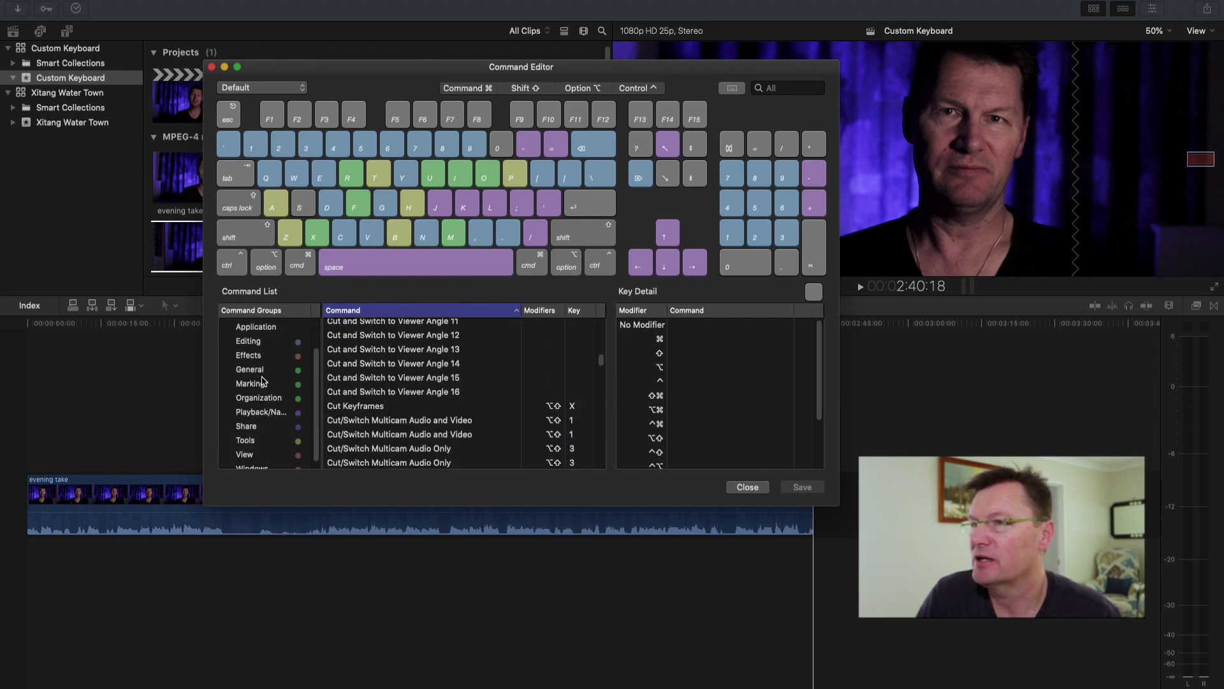
- View the commands in the Editing, Effects and General command groups one after another
left_click(253, 343)
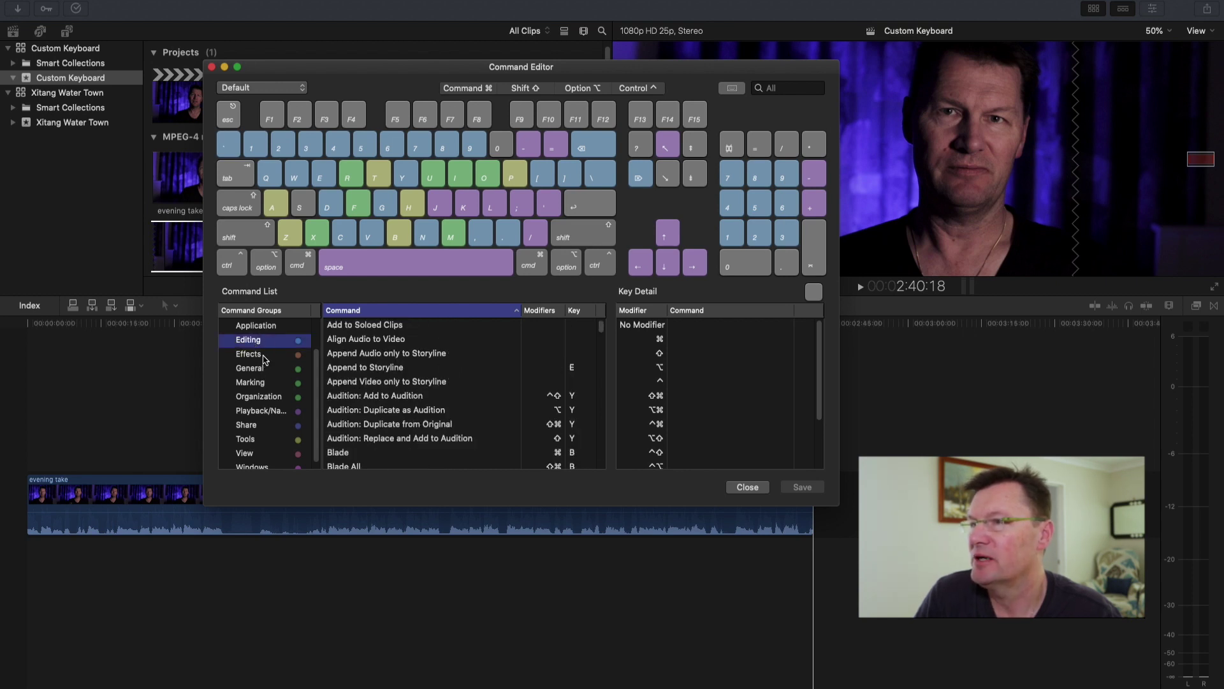
left_click(263, 356)
left_click(258, 369)
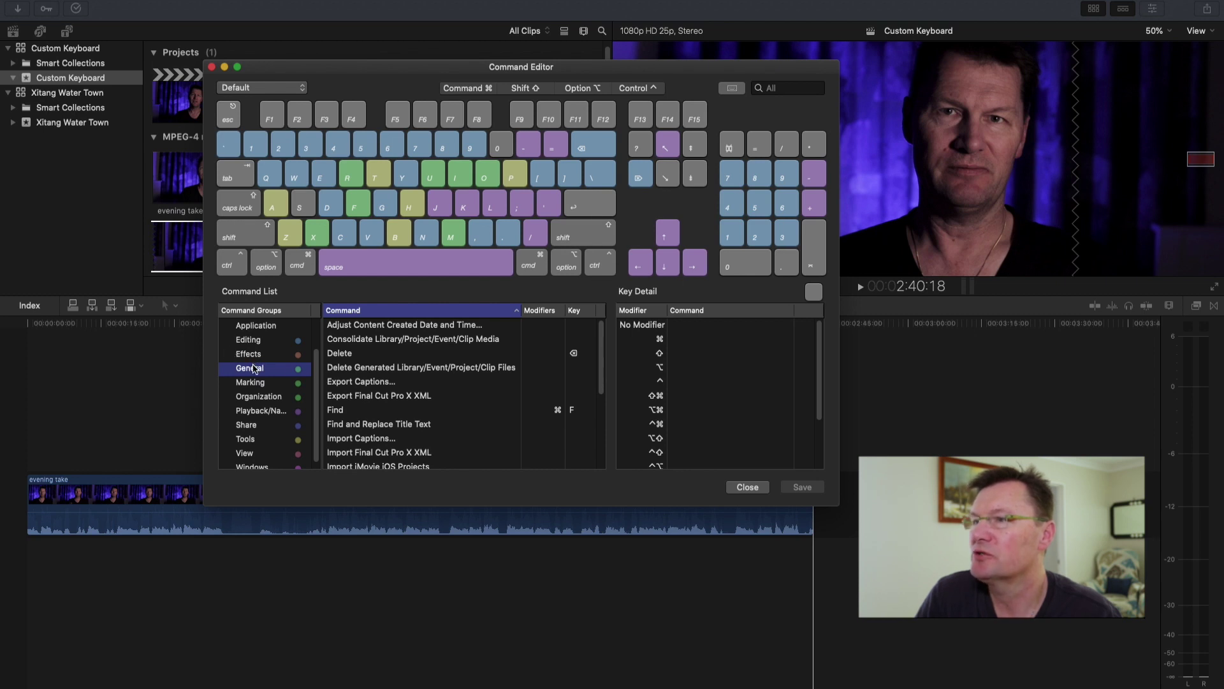
scroll(289, 369, "up", 3)
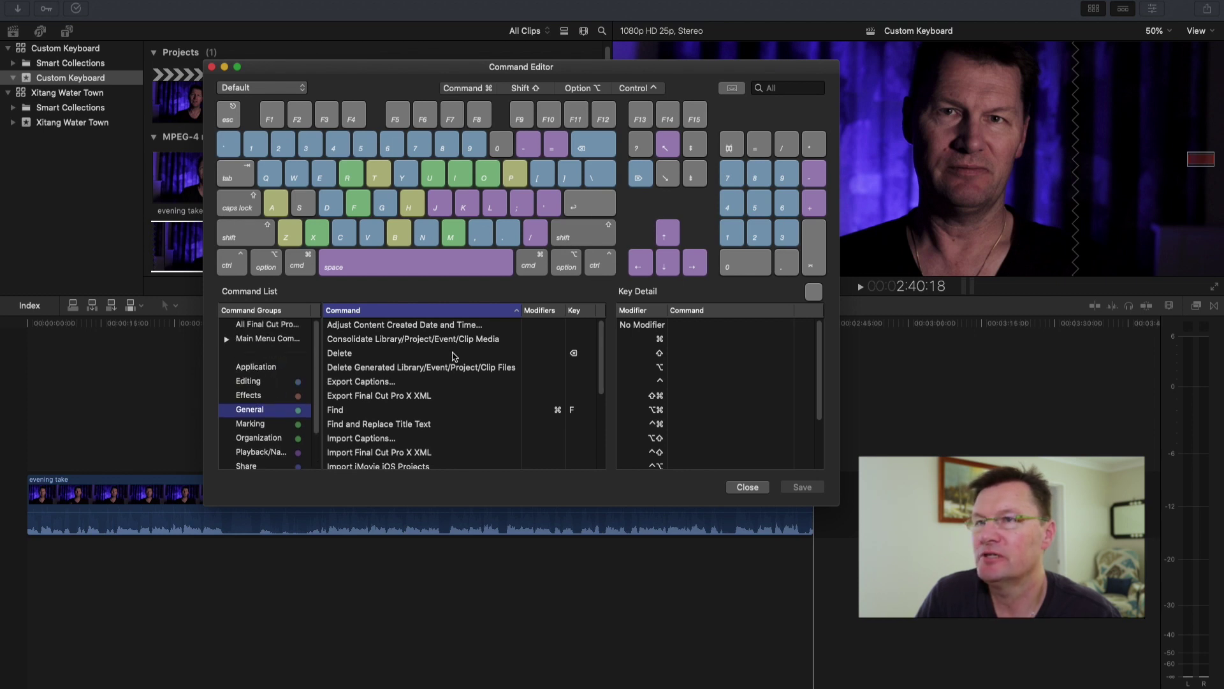
- Search all Final Cut Pro commands for "storyline", look through the matching commands and clear the search
left_click(797, 90)
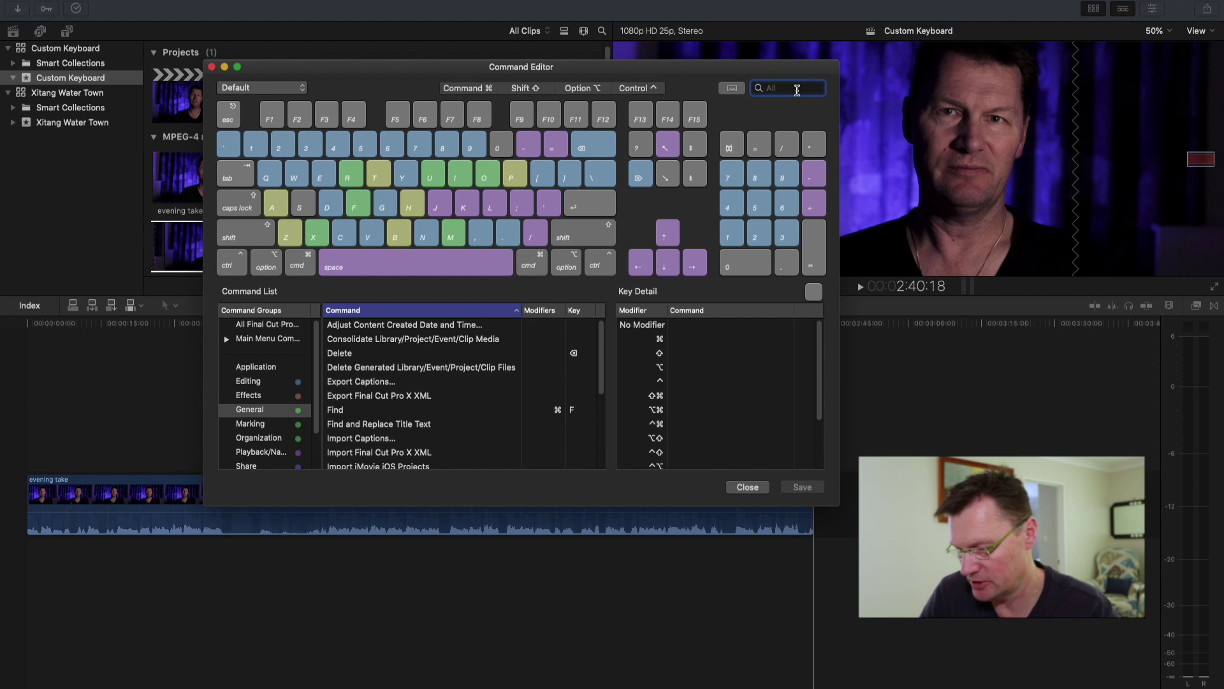
type("stor")
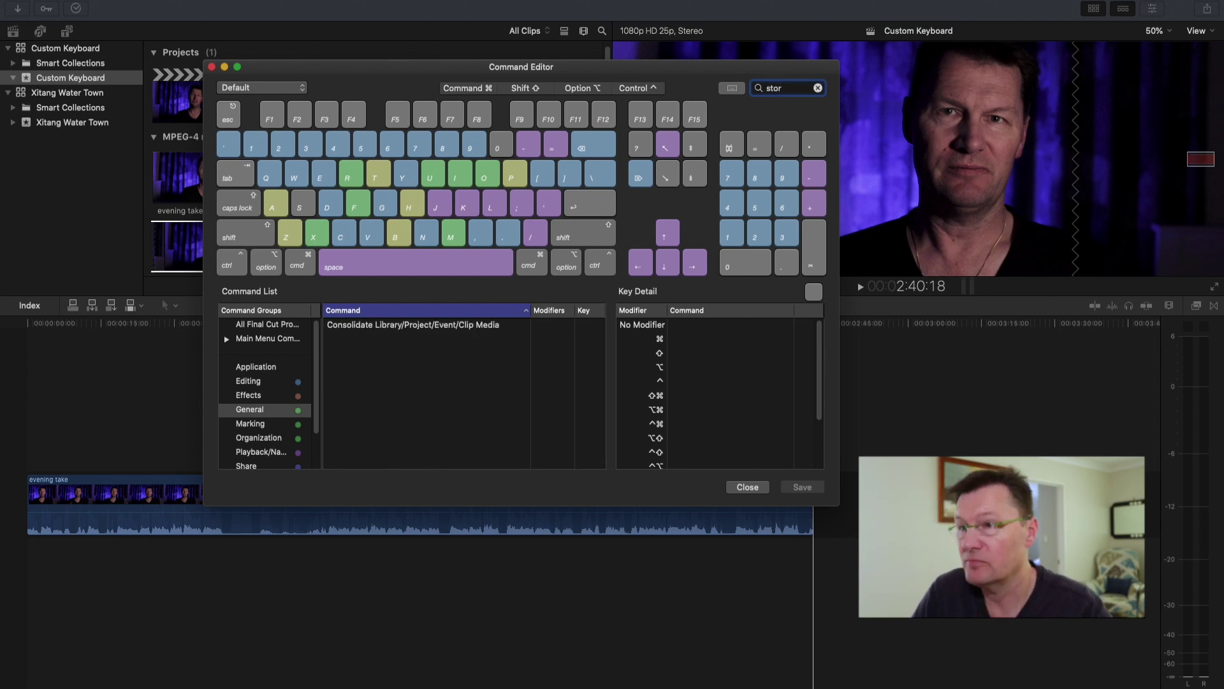
type("yline")
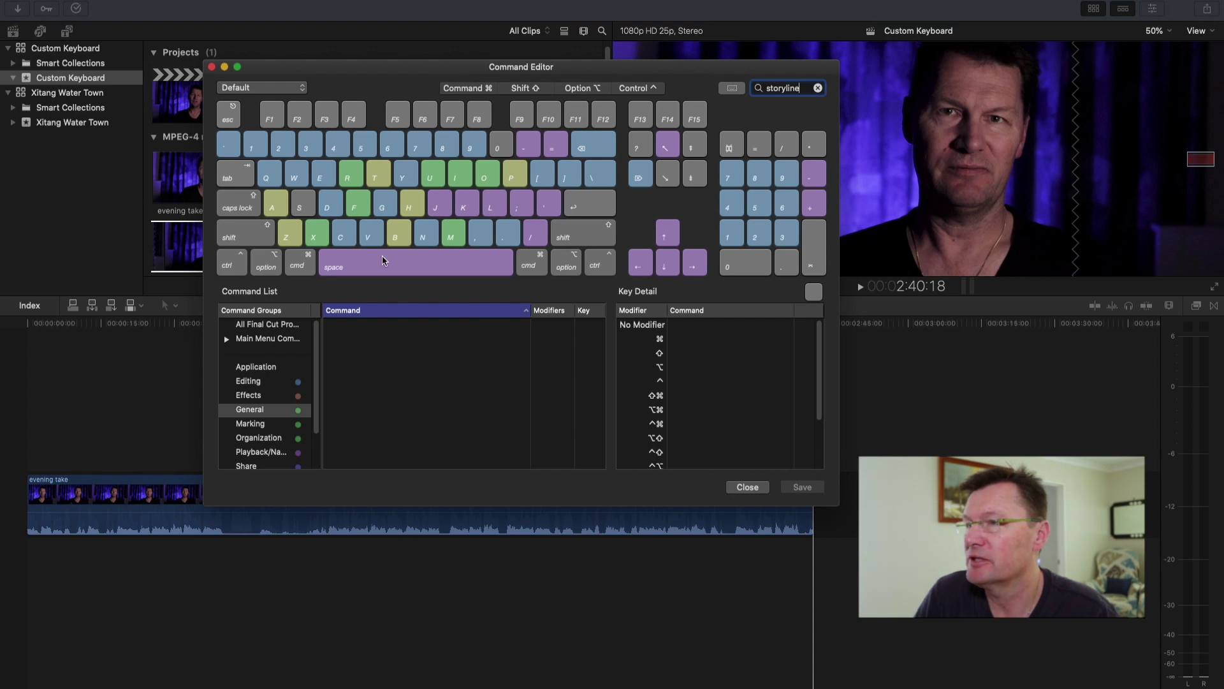
left_click(263, 328)
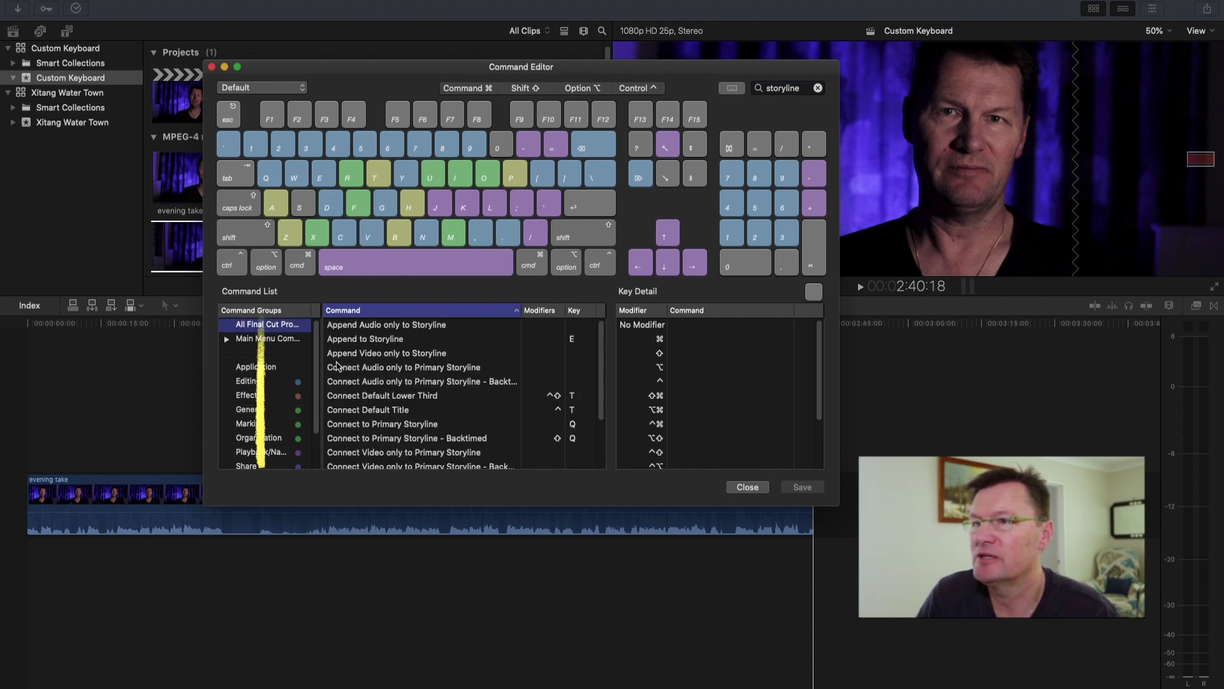
mouse_move(599, 366)
left_mouse_down()
mouse_move(599, 407)
mouse_move(594, 366)
mouse_move(493, 347)
left_mouse_up()
key("Escape")
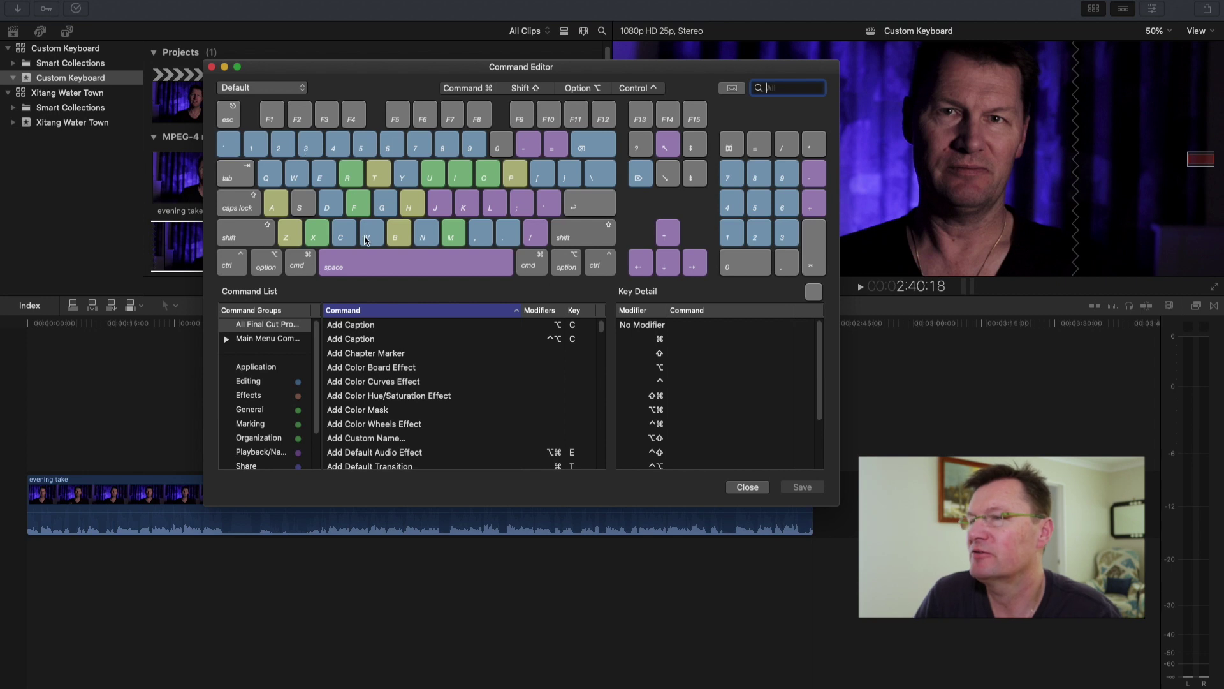
- Examine which commands are assigned to the B and K keys with each modifier
left_click(396, 239)
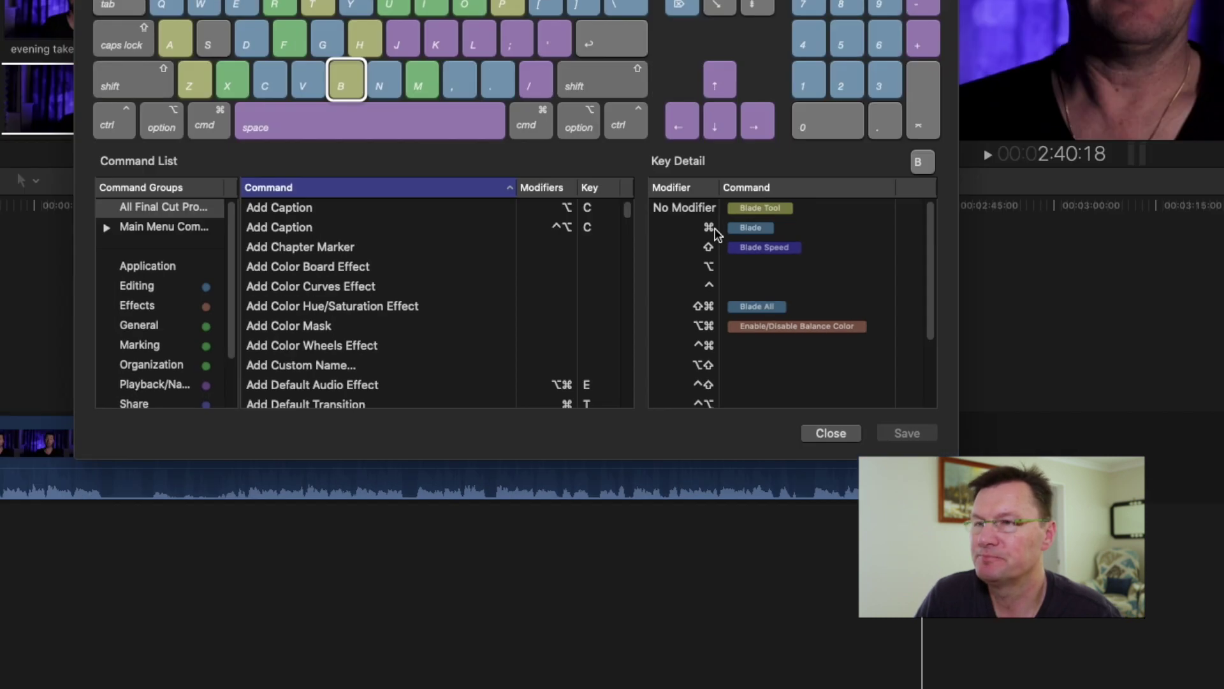
key("k")
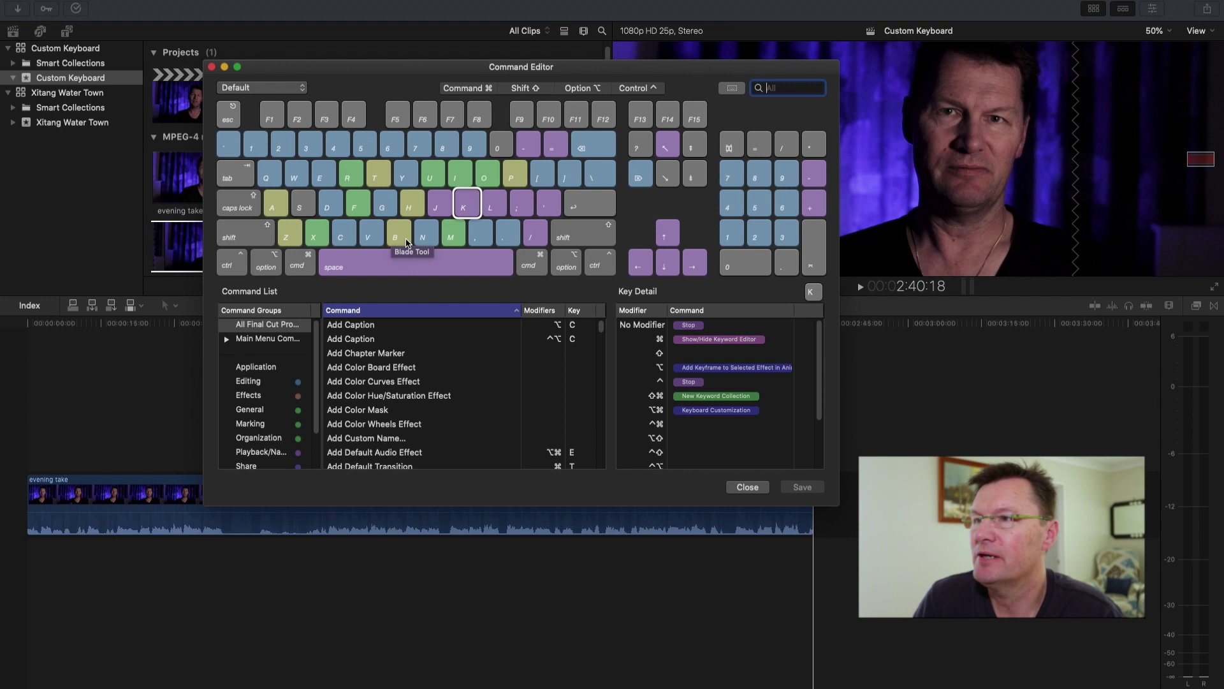
left_click(396, 241)
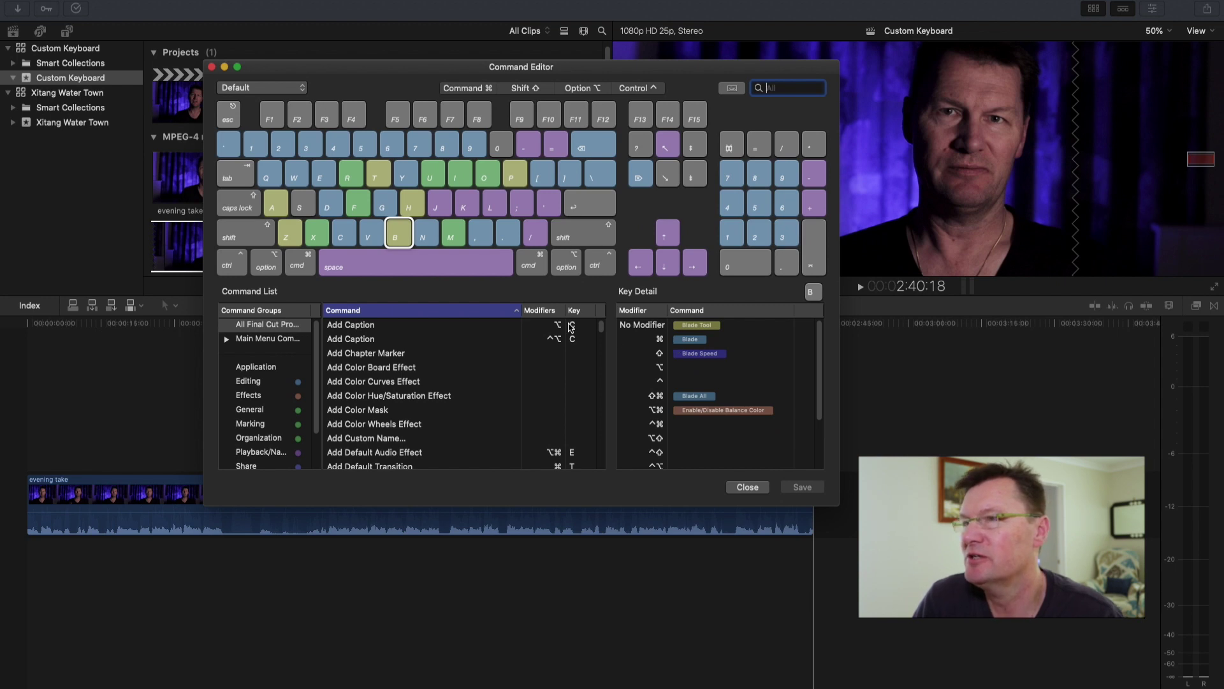
- Assign the Blade command to the B key with no modifier, agreeing to make an editable copy of the Default command set
left_click(397, 237)
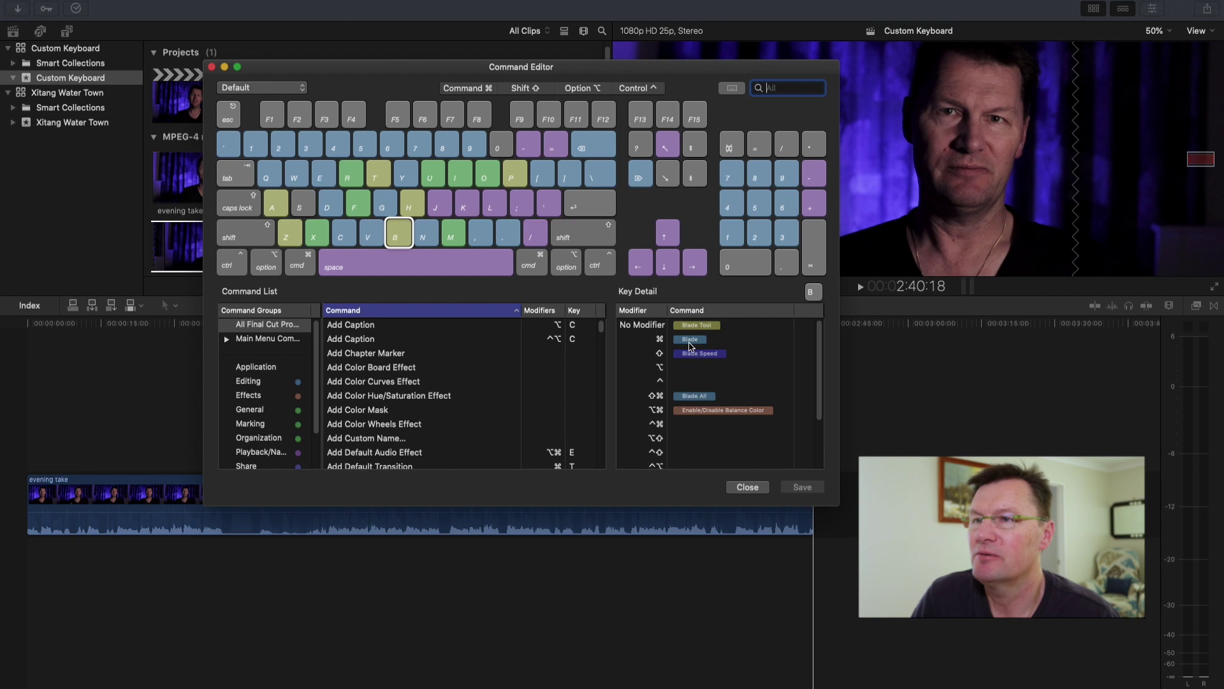
mouse_move(690, 343)
left_mouse_down()
mouse_move(711, 333)
mouse_move(693, 329)
left_mouse_up()
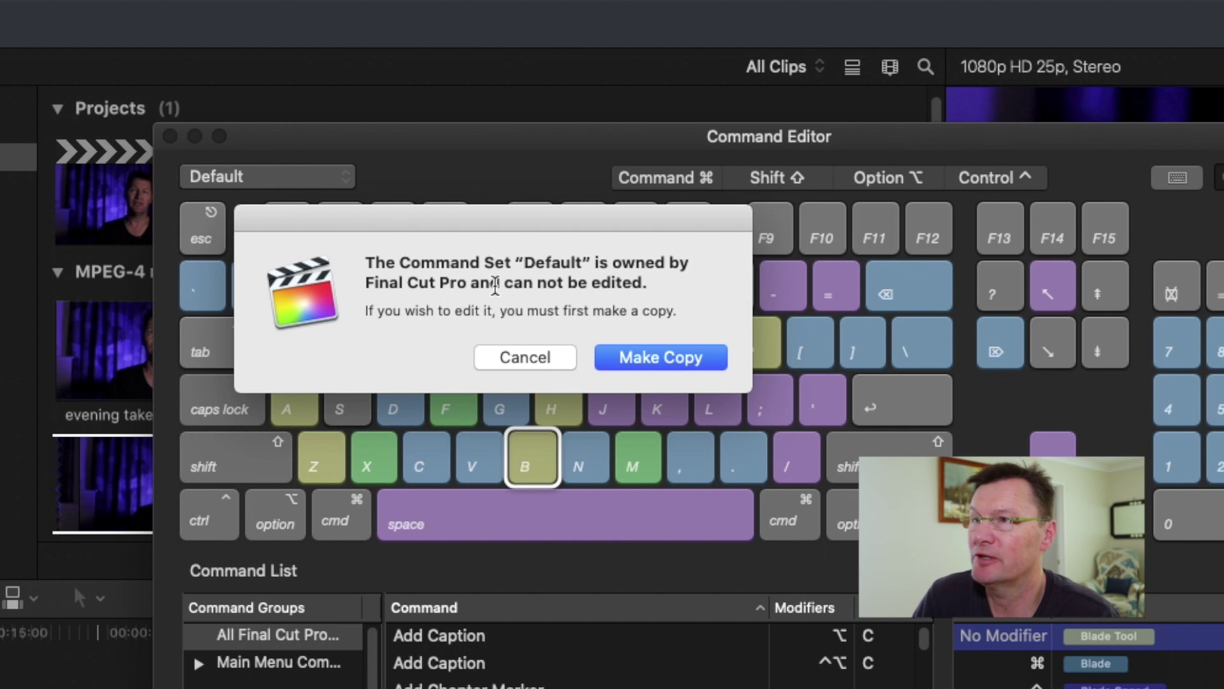
left_click(655, 364)
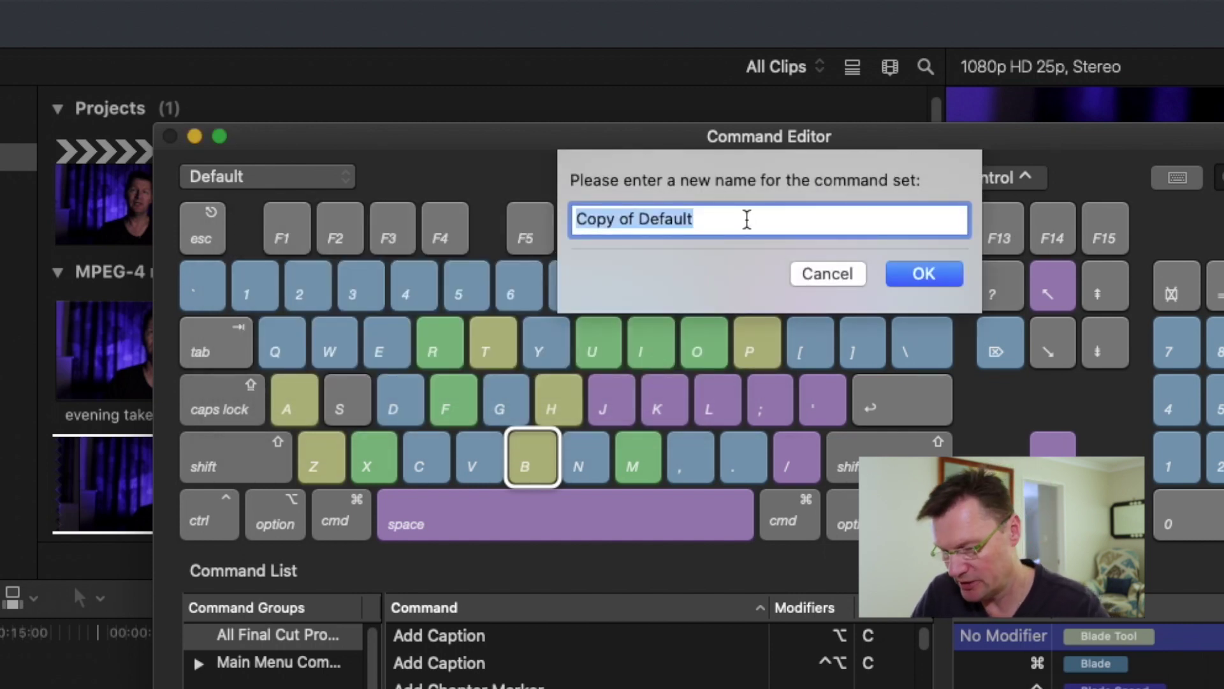
- Name the copied command set "Custom Keyboard", and save it before closing the Command Editor
type("Custom Keybo")
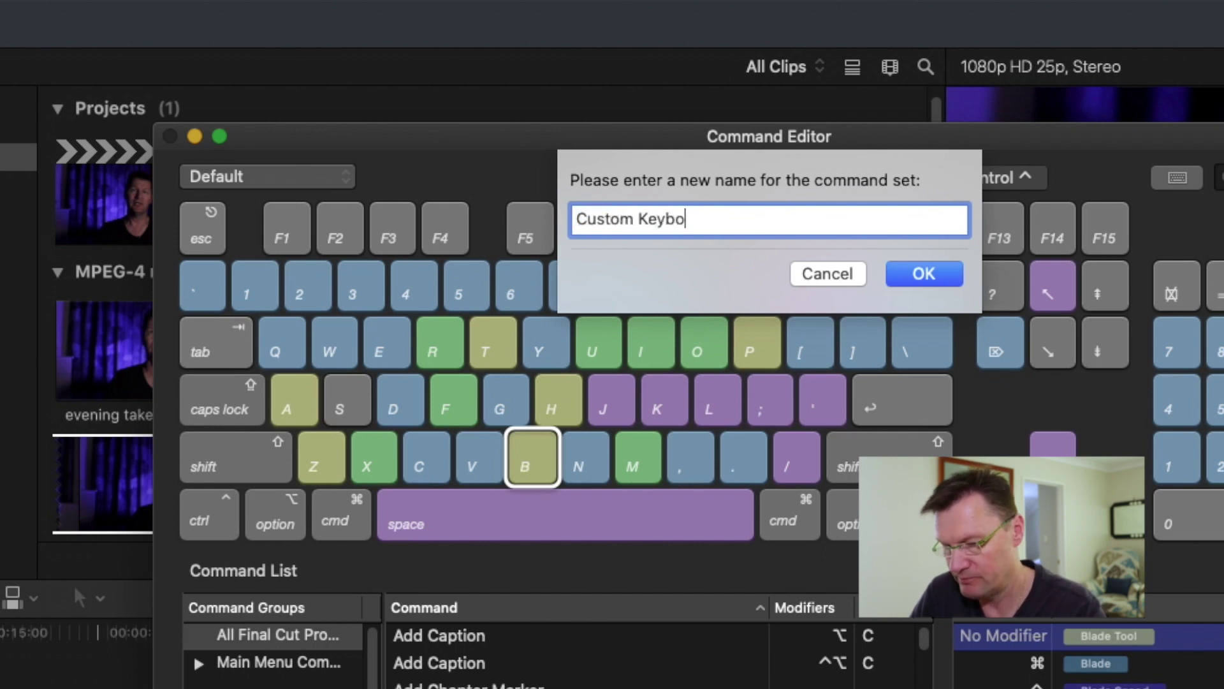
type("ard")
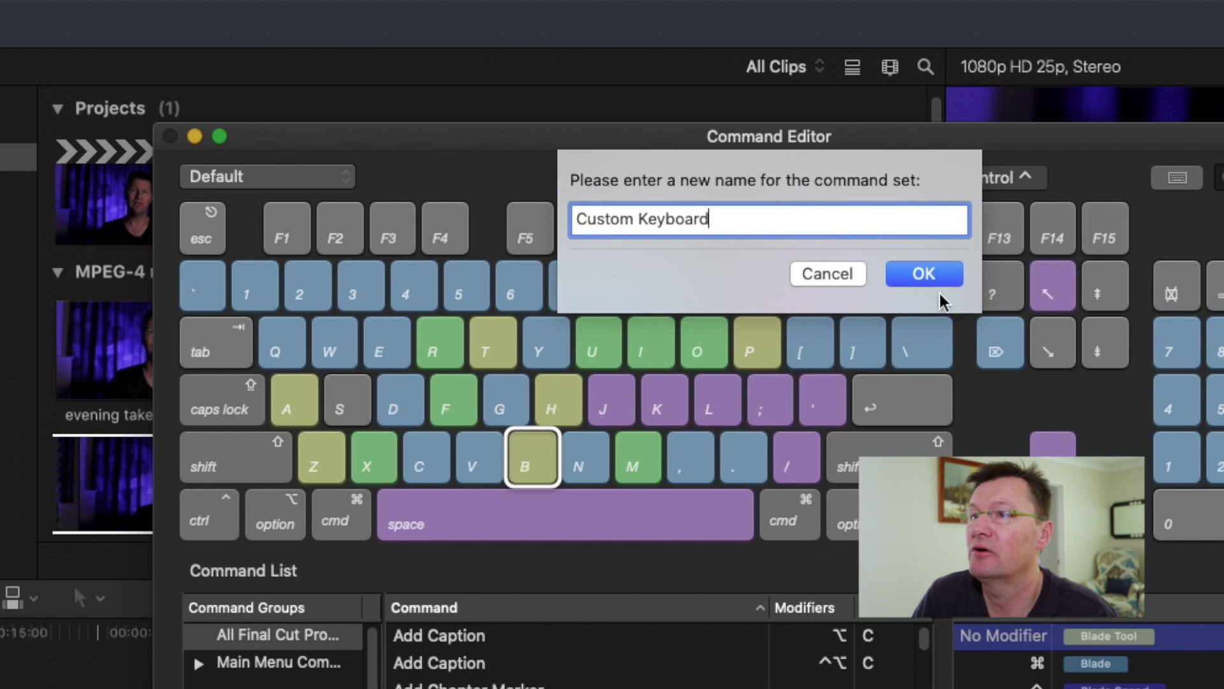
left_click(924, 274)
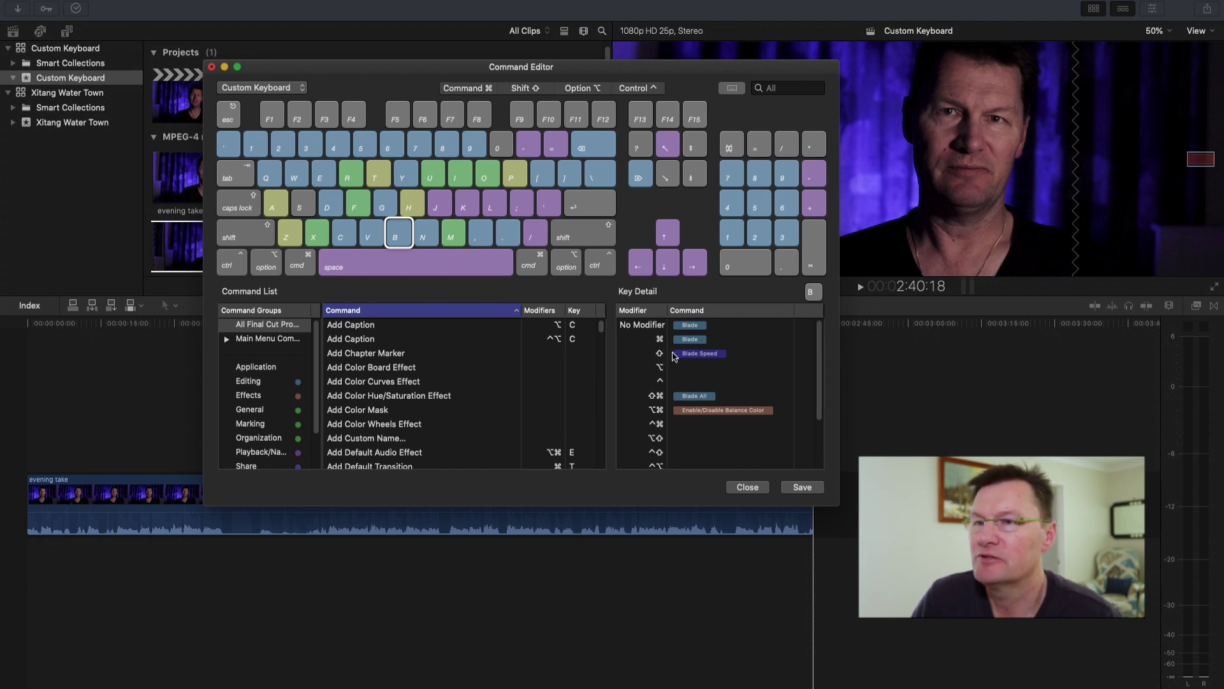
left_click(801, 489)
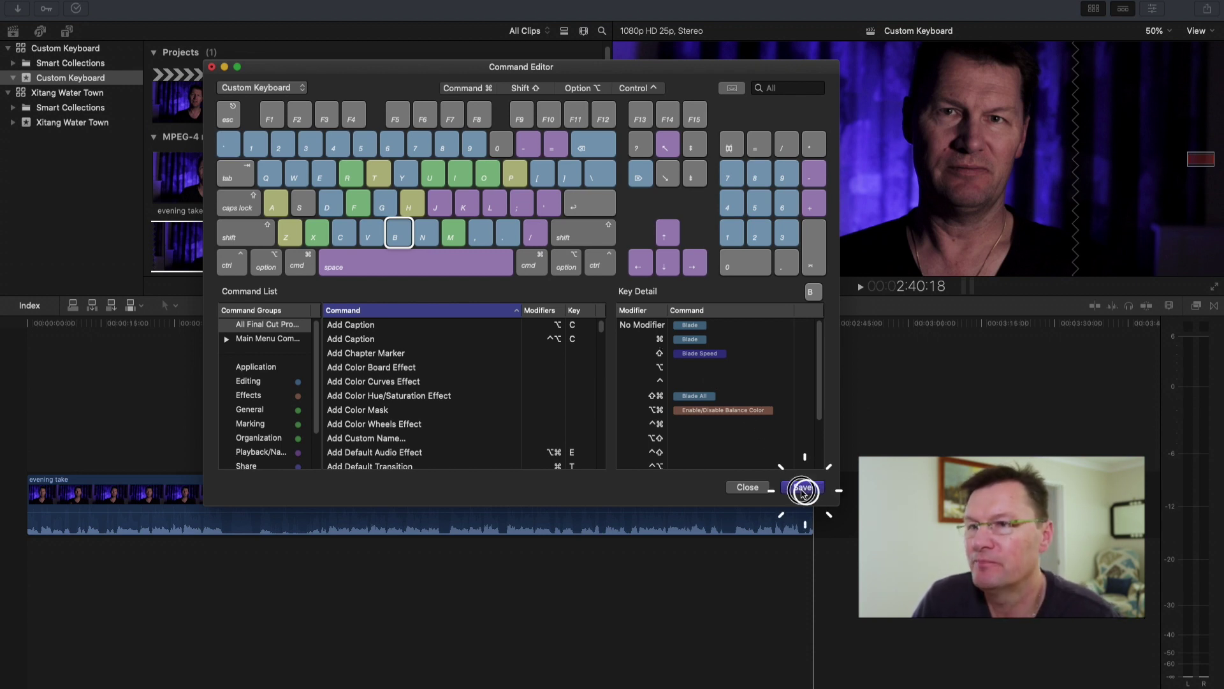
left_click(747, 489)
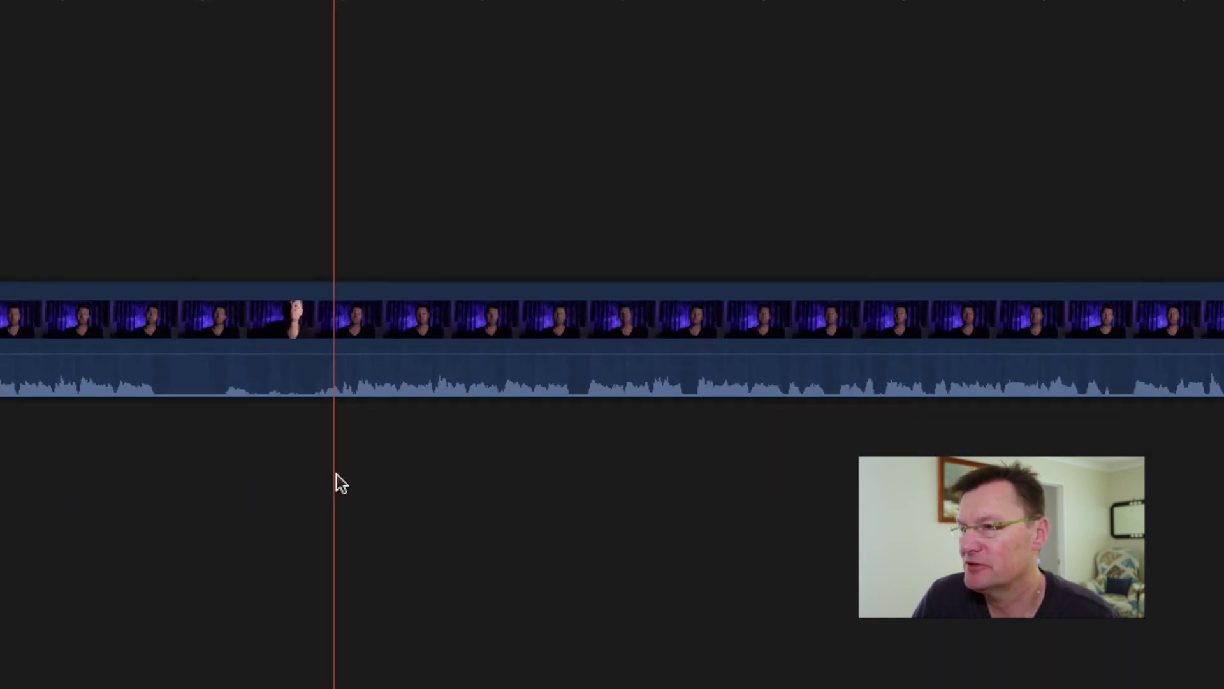
- Split the evening take clip in the timeline with the Blade command, and place the playhead further along the second segment
left_click(362, 477)
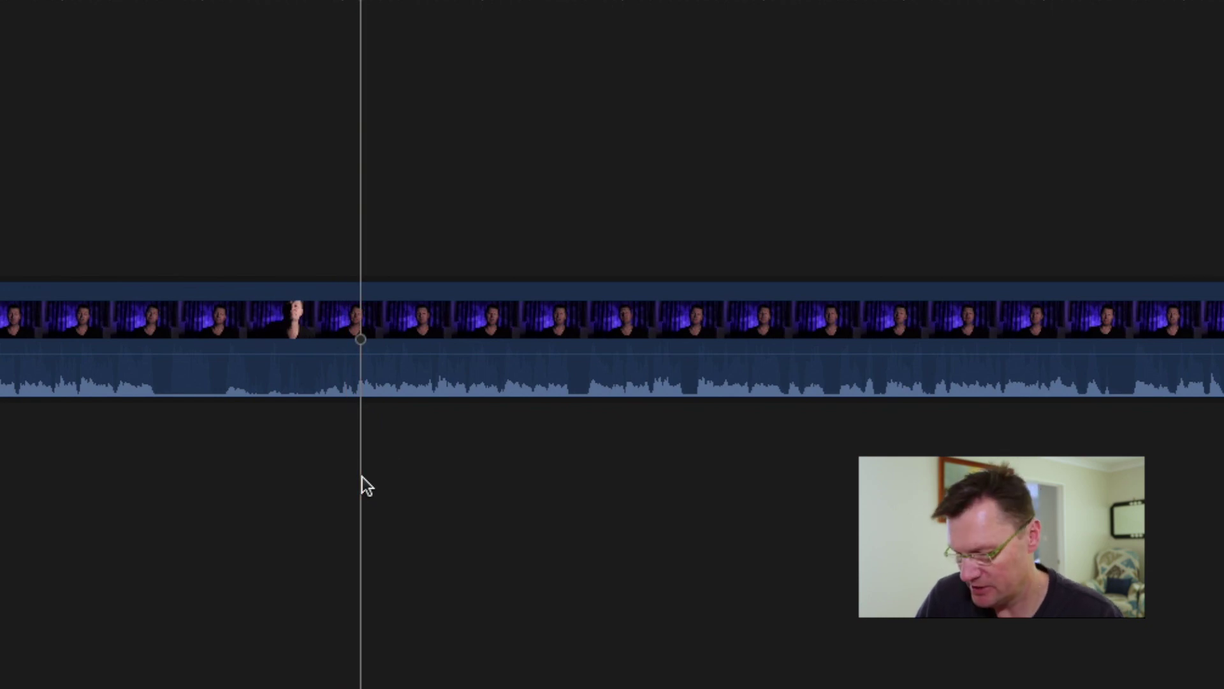
key("super+b")
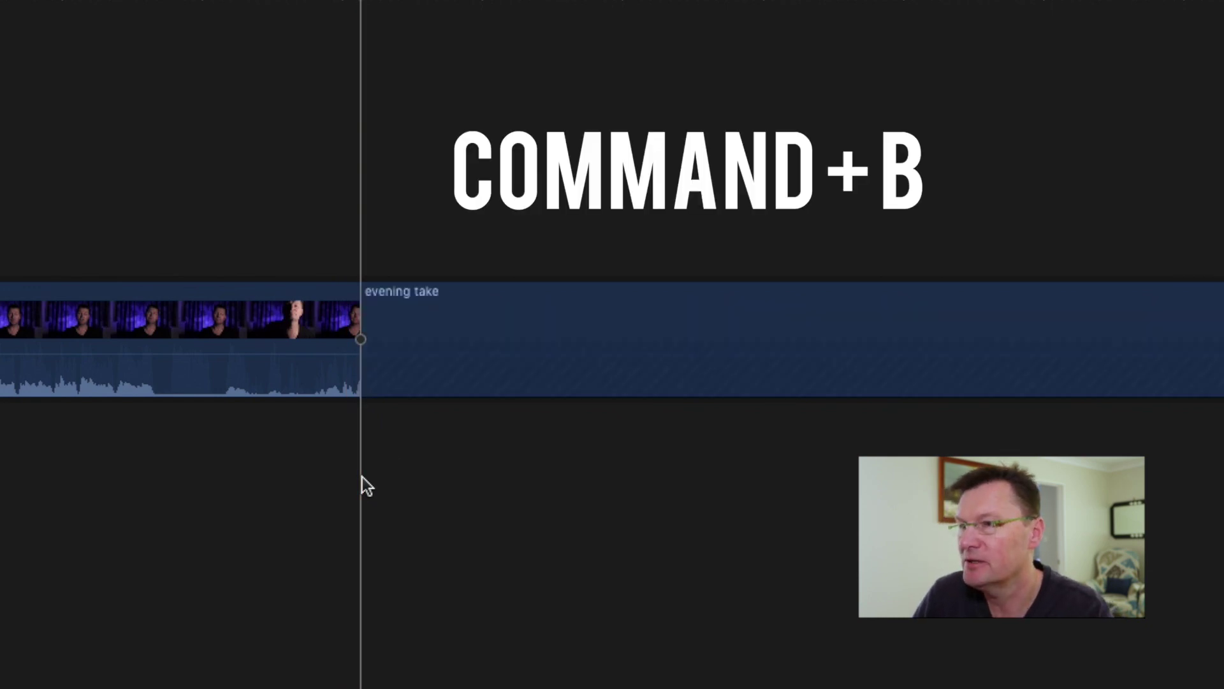
left_click(526, 484)
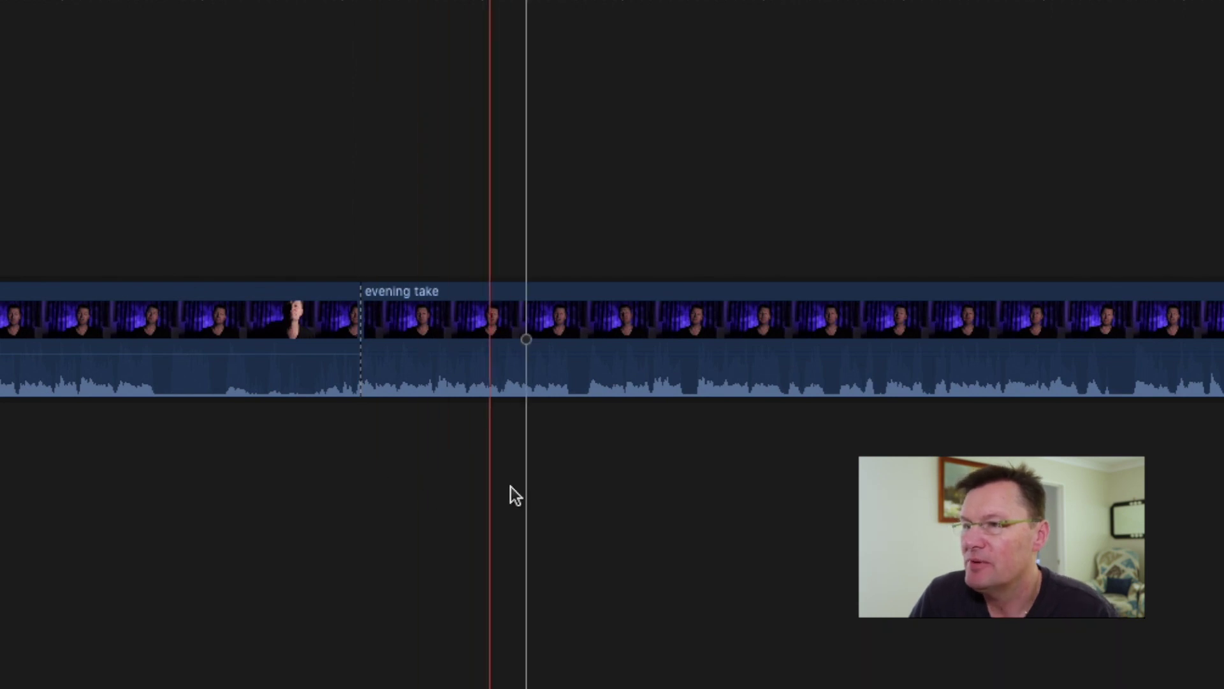
- Split the second evening take segment with the Blade command, and place the playhead further along the new third segment
left_click(581, 498)
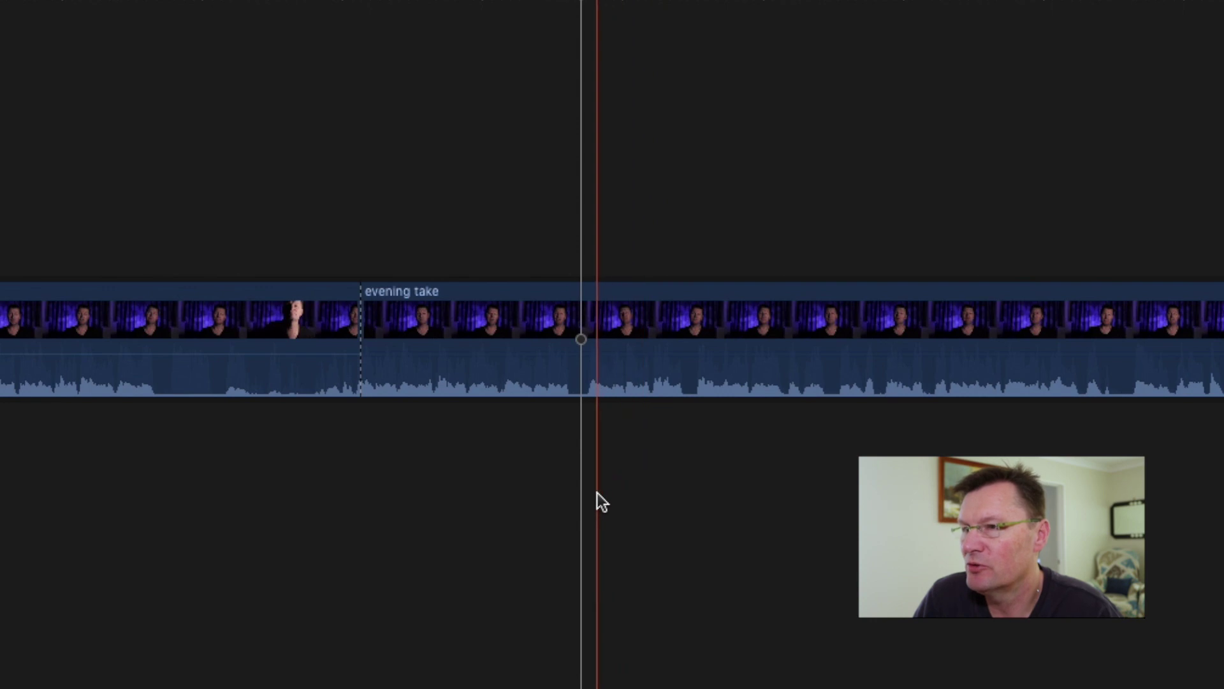
key("super+b")
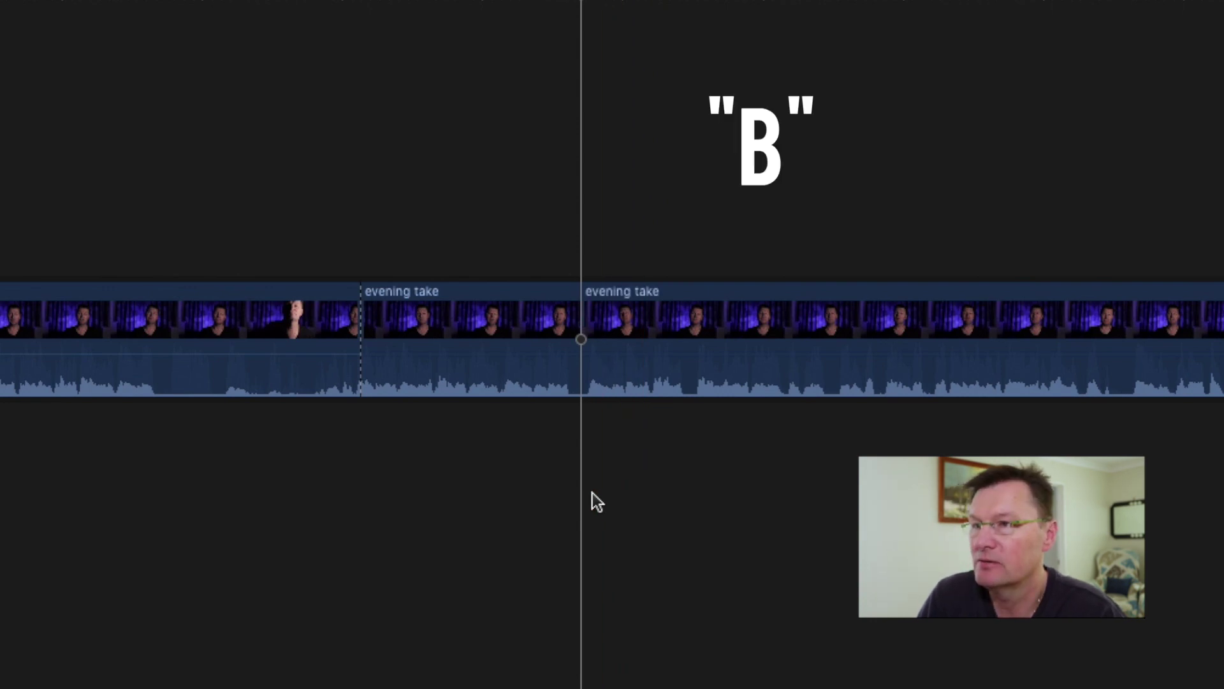
left_click(635, 472)
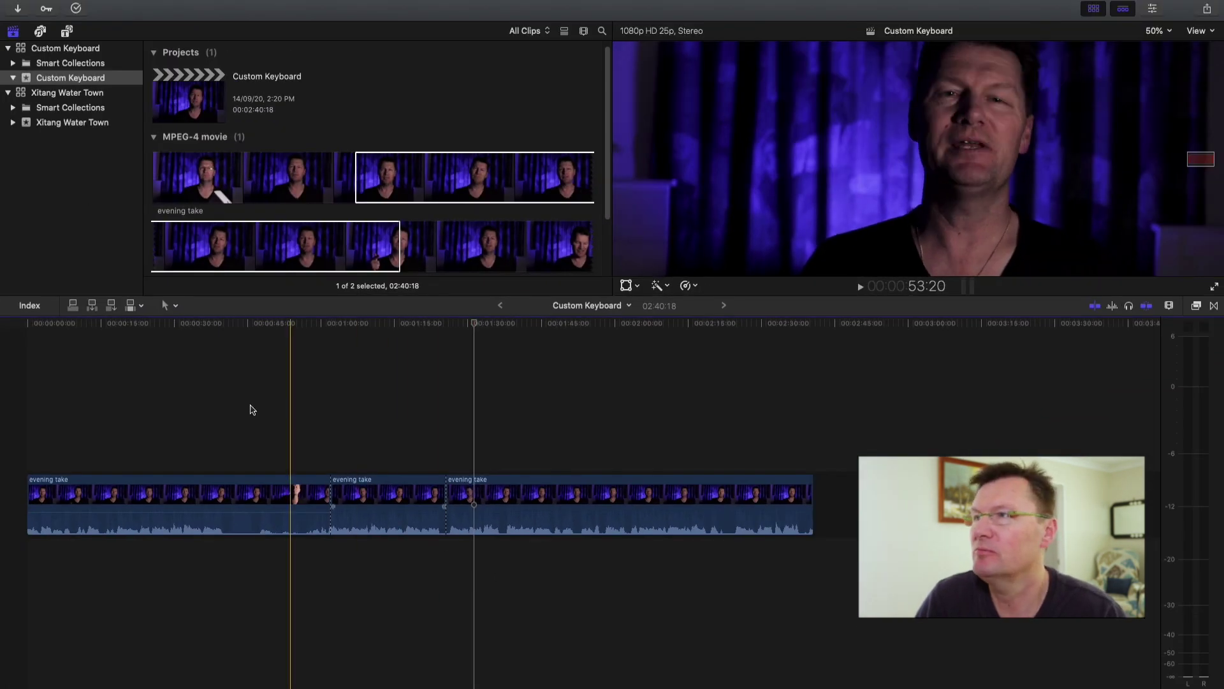
- Switch the active command set from Custom Keyboard to the Default English set
left_click(73, 4)
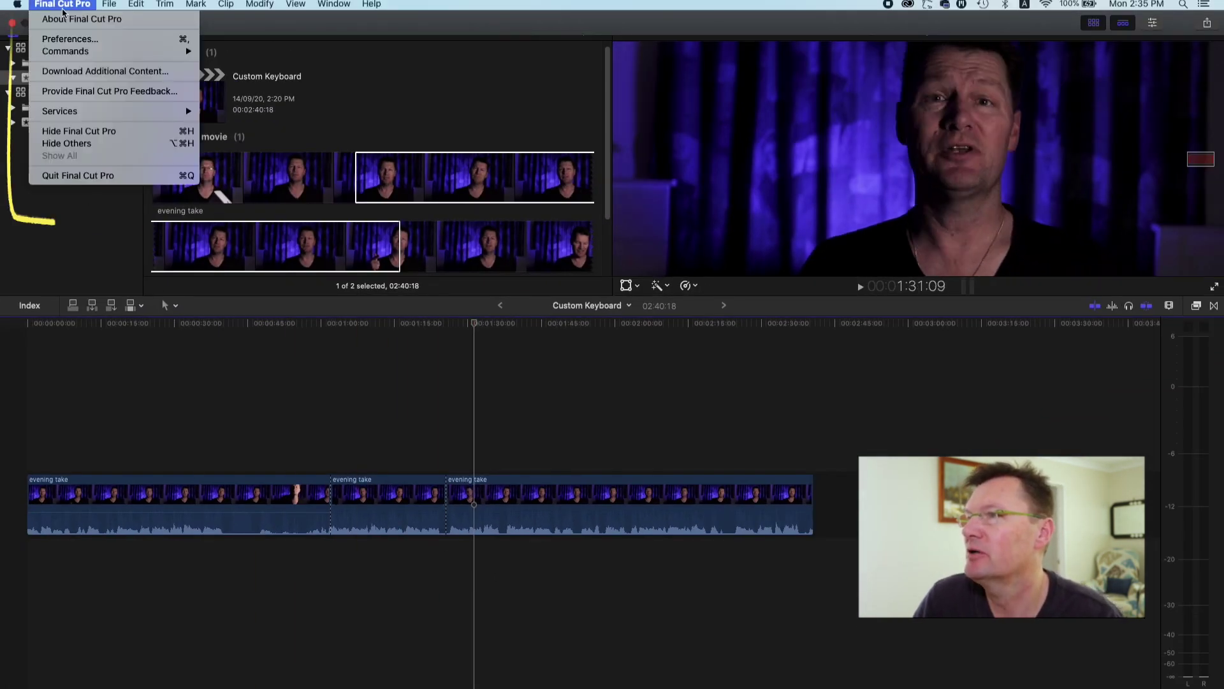
mouse_move(62, 51)
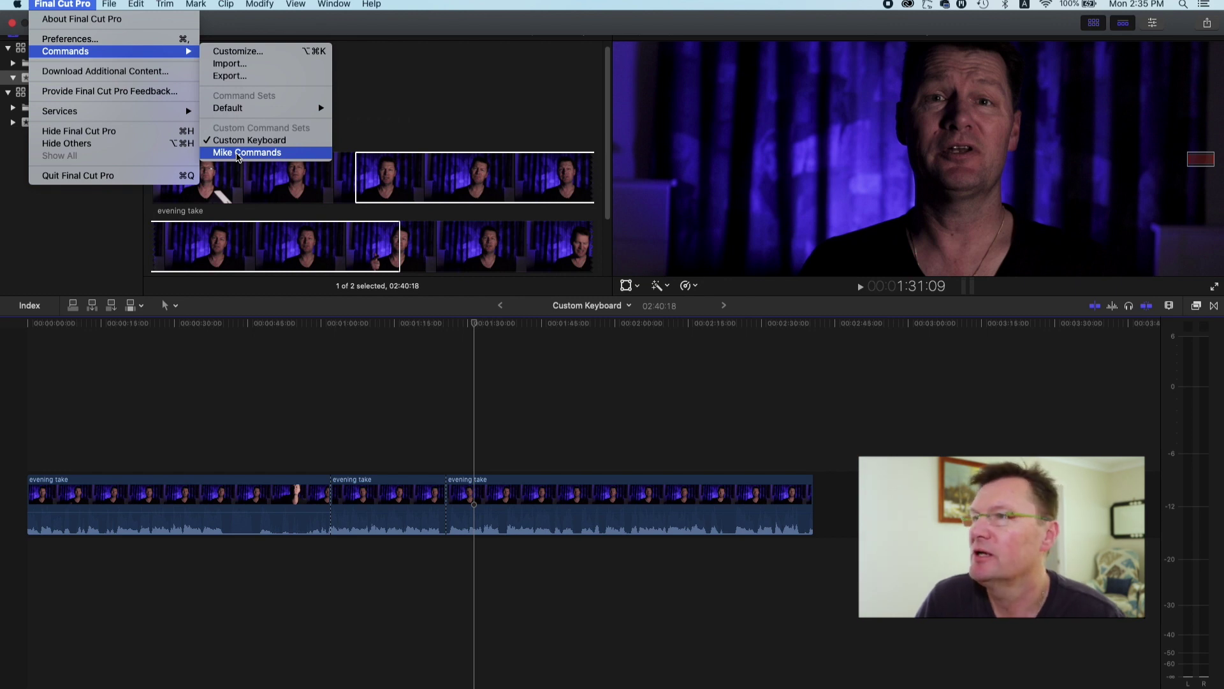
mouse_move(234, 113)
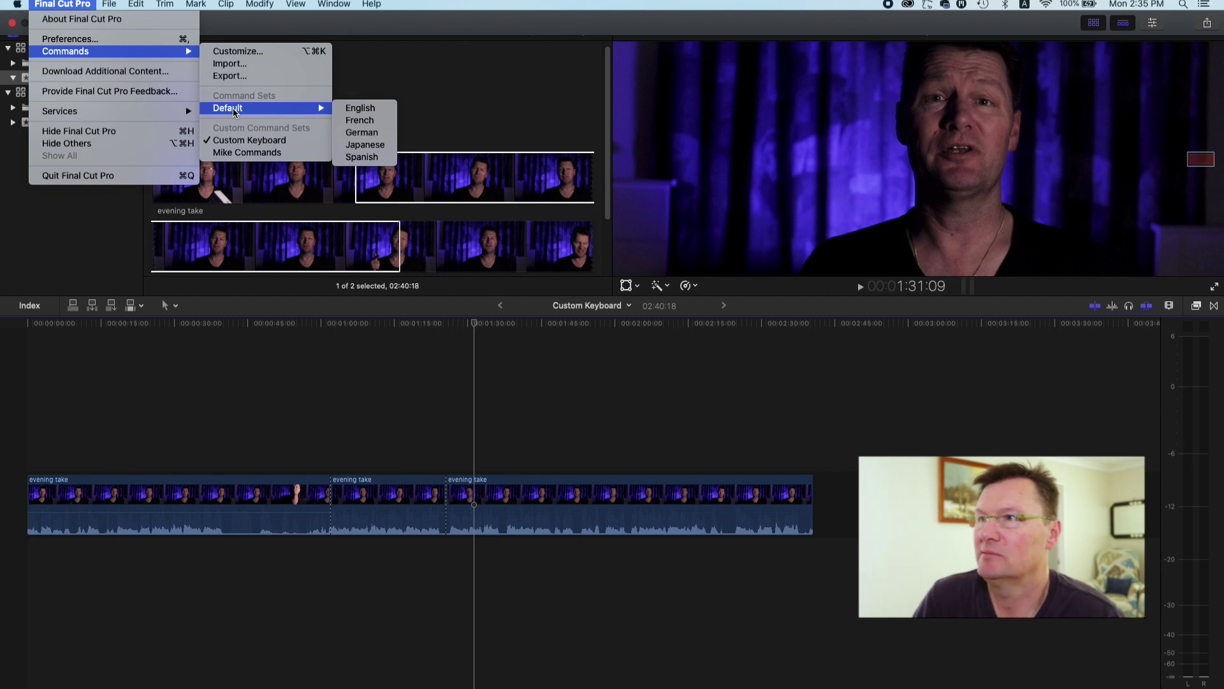
left_click(296, 110)
mouse_move(292, 112)
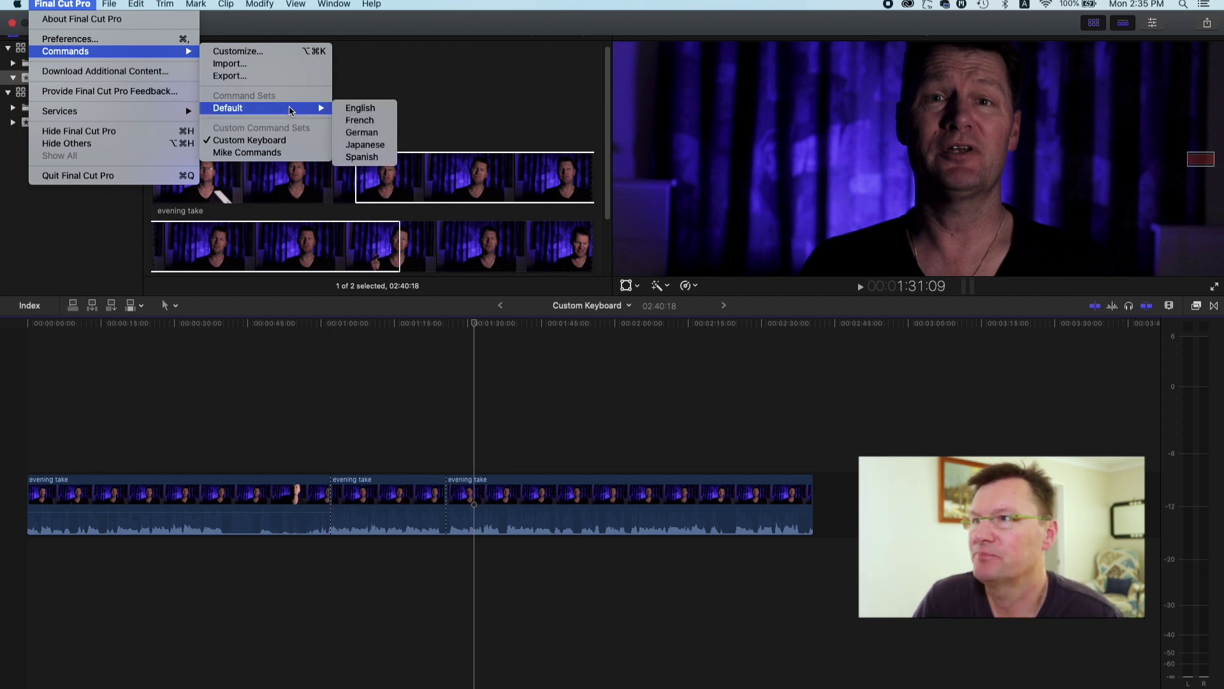
left_click(355, 109)
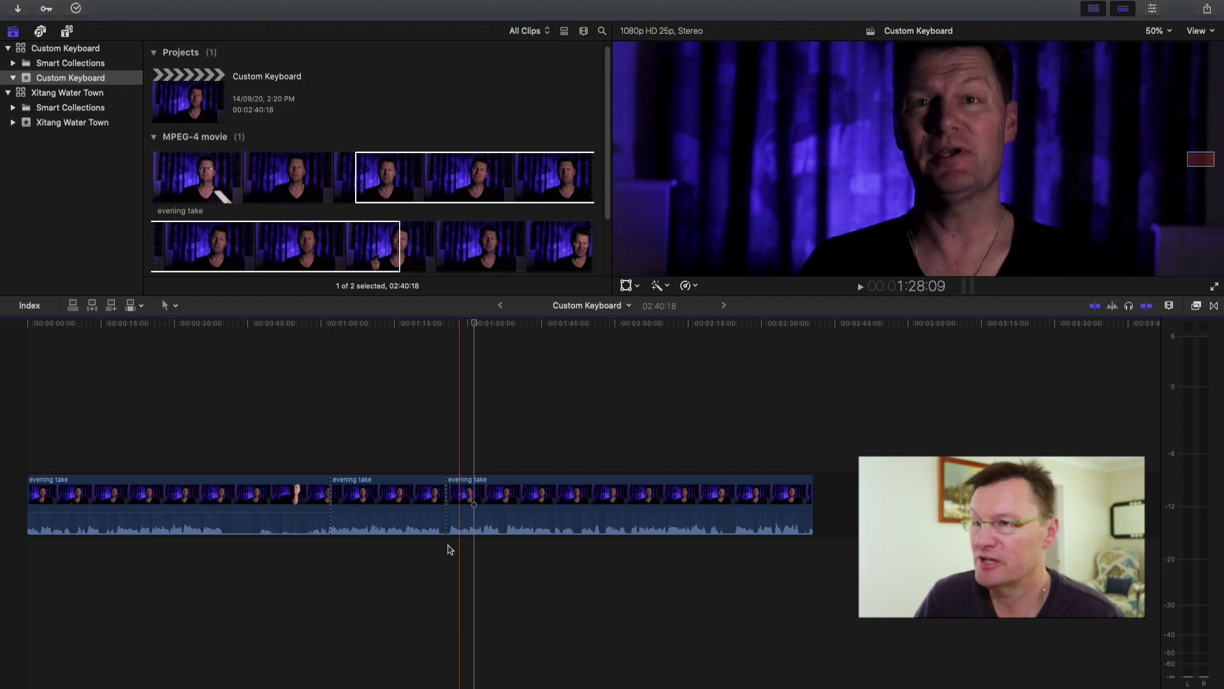
- Place the playhead at 1:14:00 in the second segment, then try the Default set's B shortcut before returning to the Select tool
left_click(391, 566)
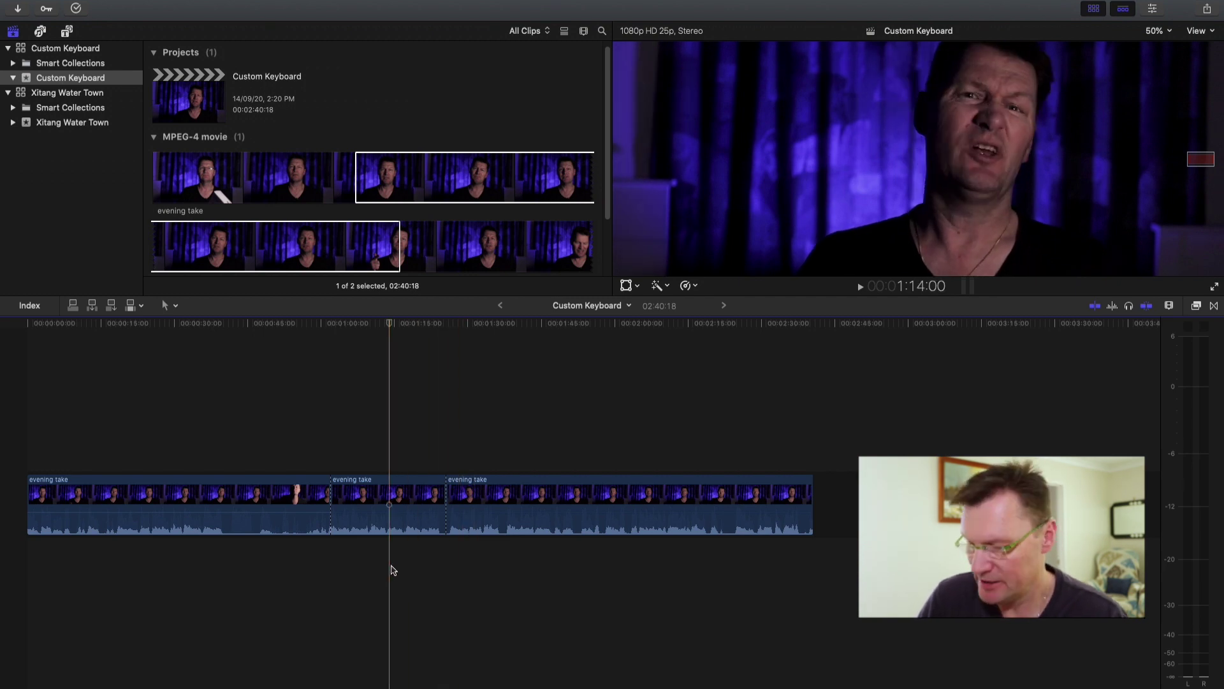
key("b")
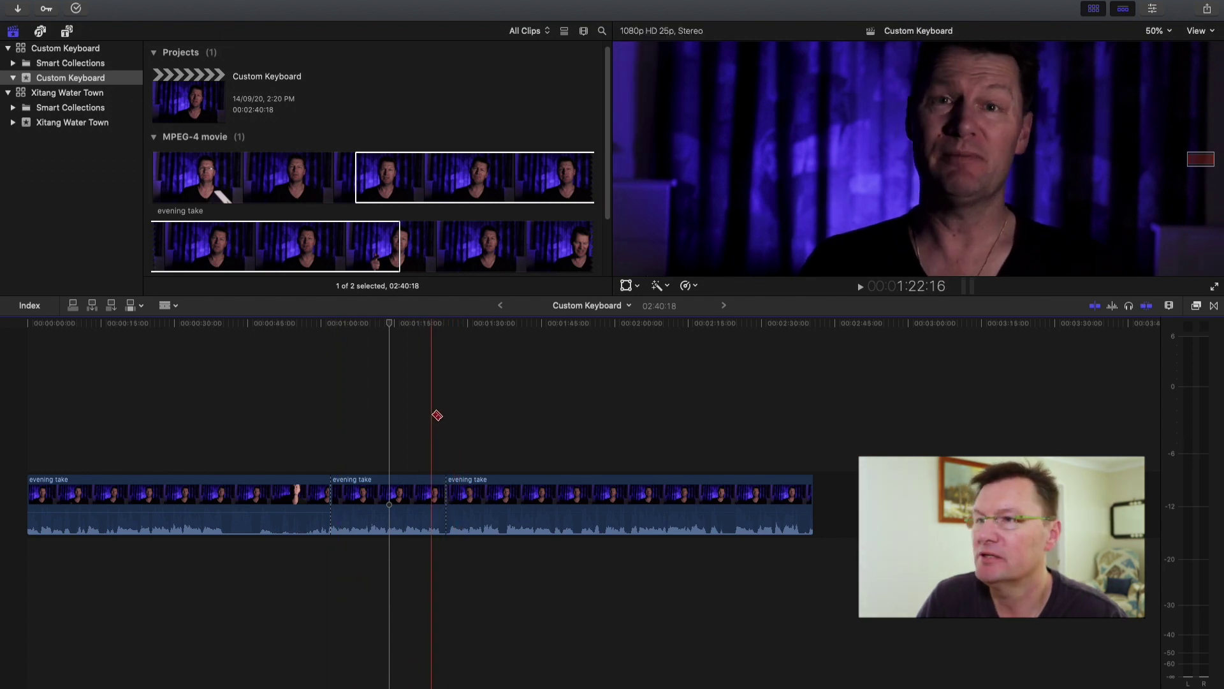
key("a")
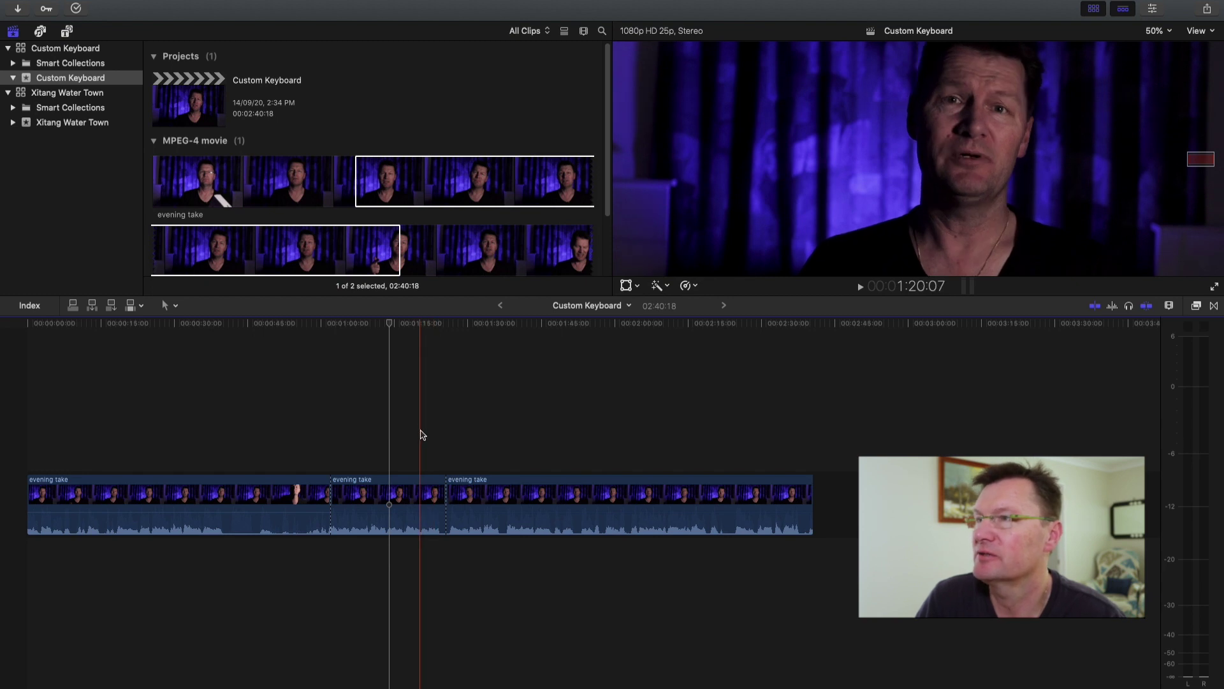
- Make Custom Keyboard the active command set again, and check which set is selected
left_click(56, 3)
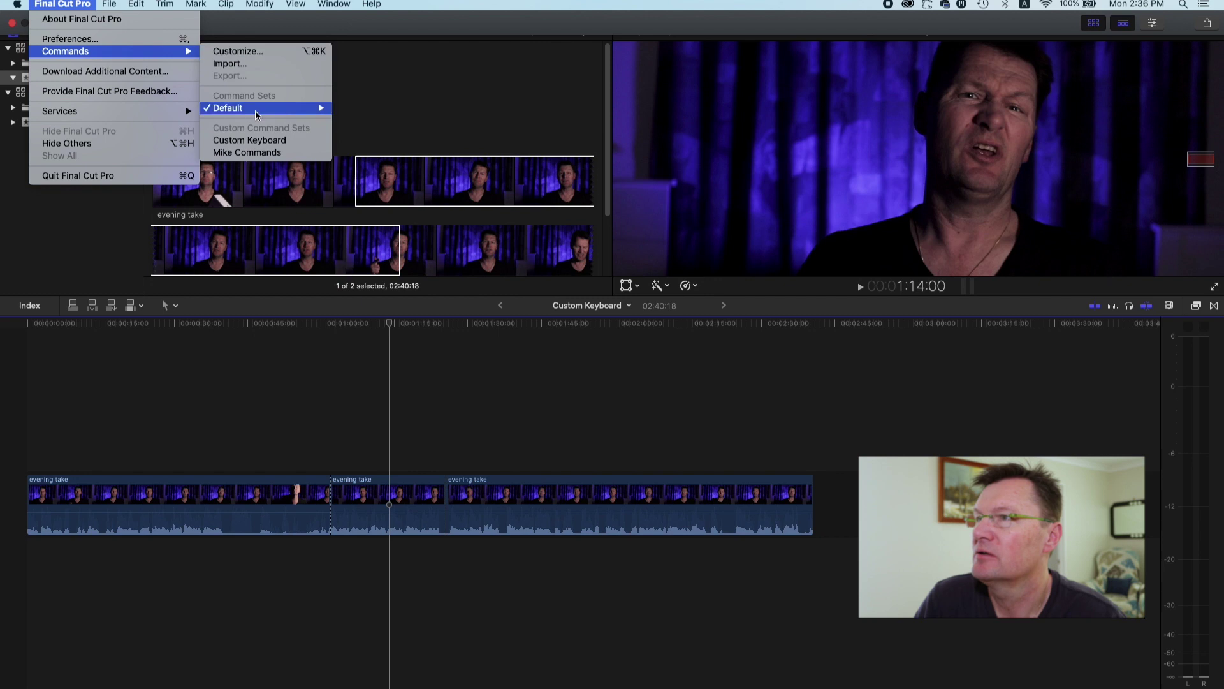
left_click(256, 141)
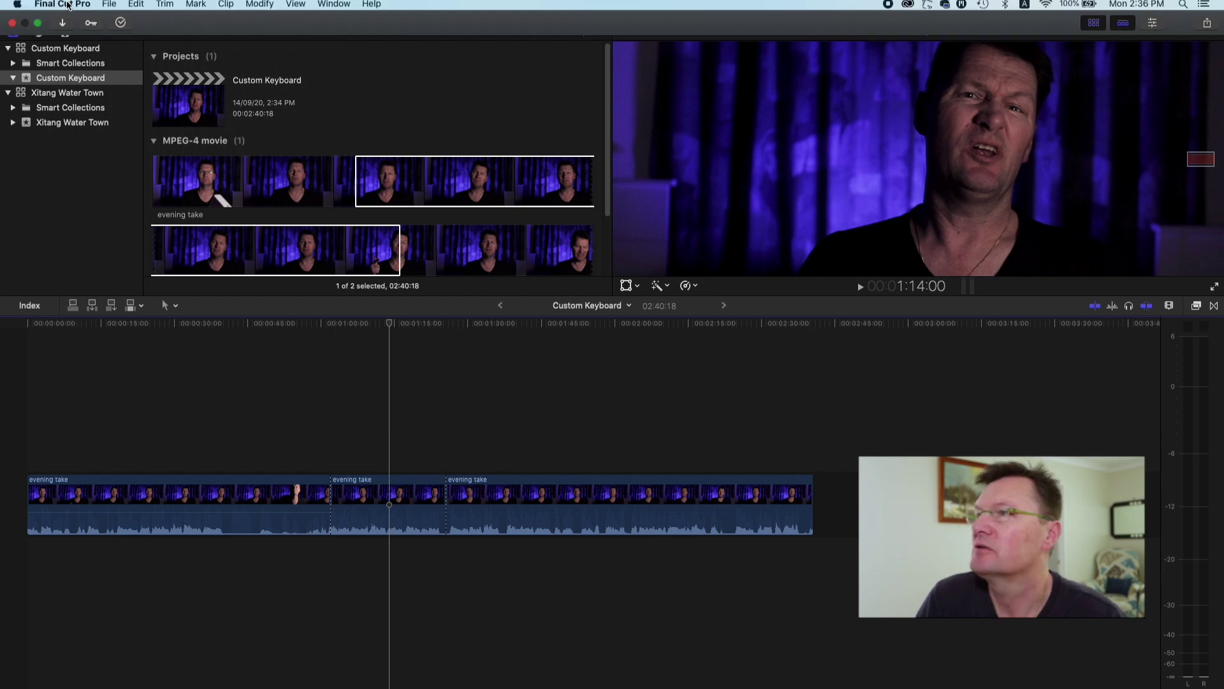
left_click(67, 5)
mouse_move(70, 51)
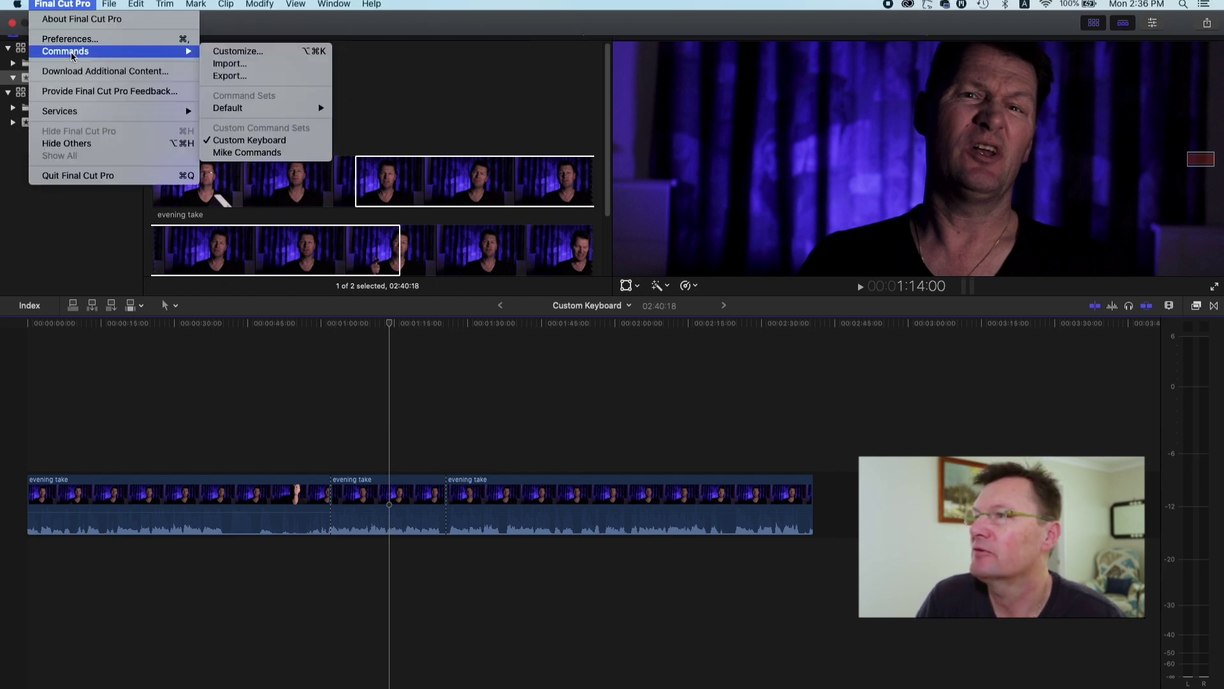
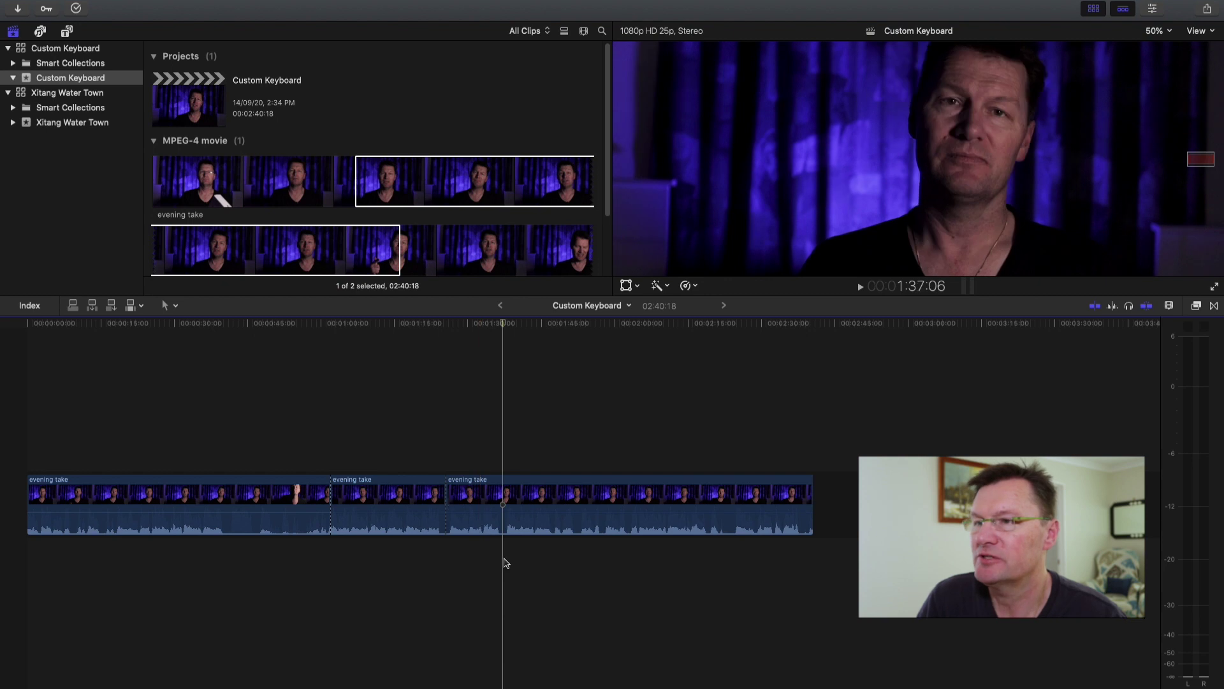
- Try splitting the last evening take segment at 1:37:06 and deleting the short piece before the cut
key("super+b")
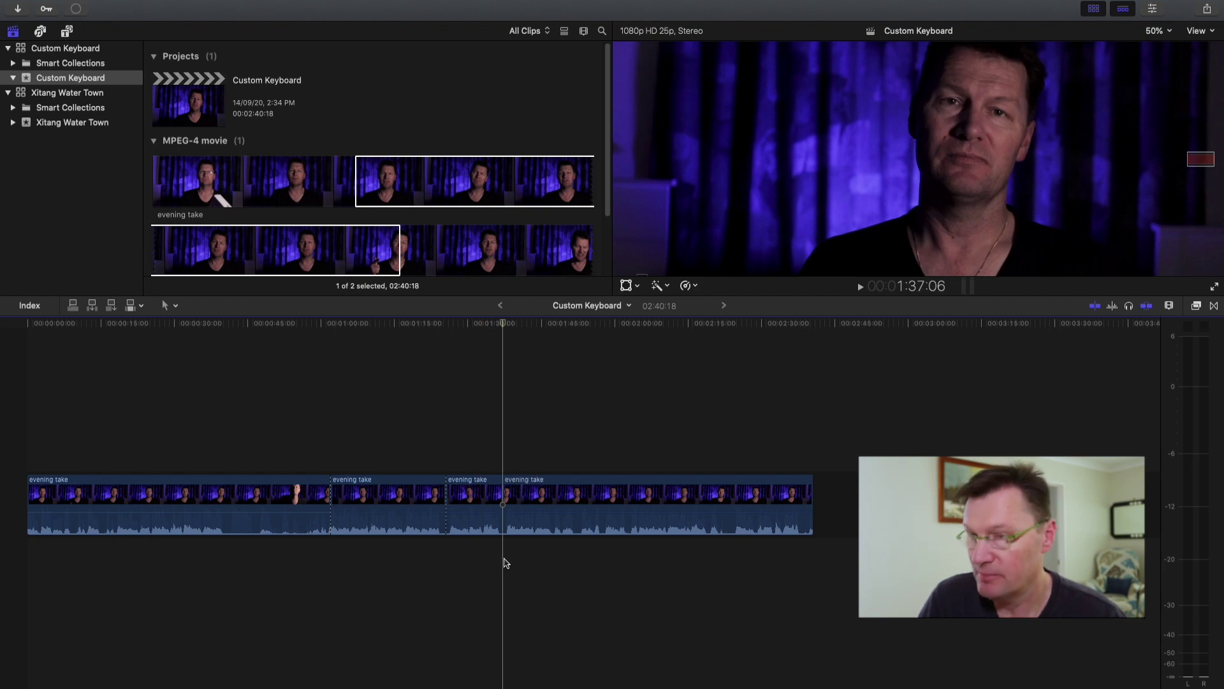
left_click(479, 497)
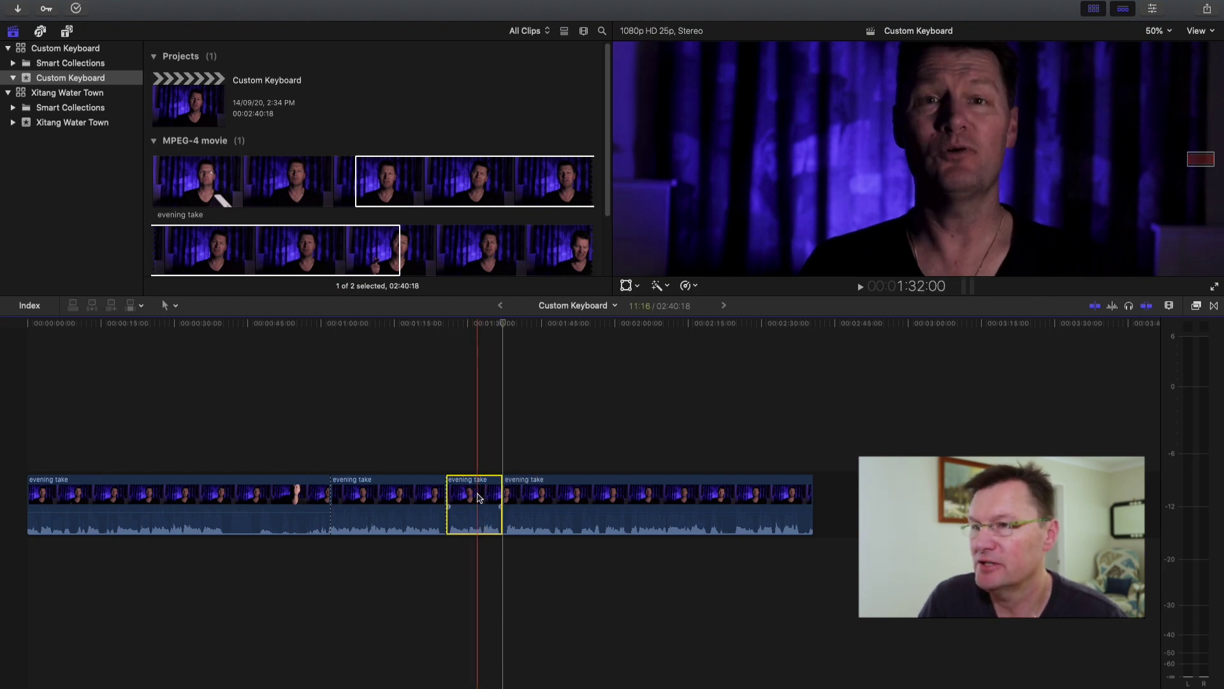
key("Delete")
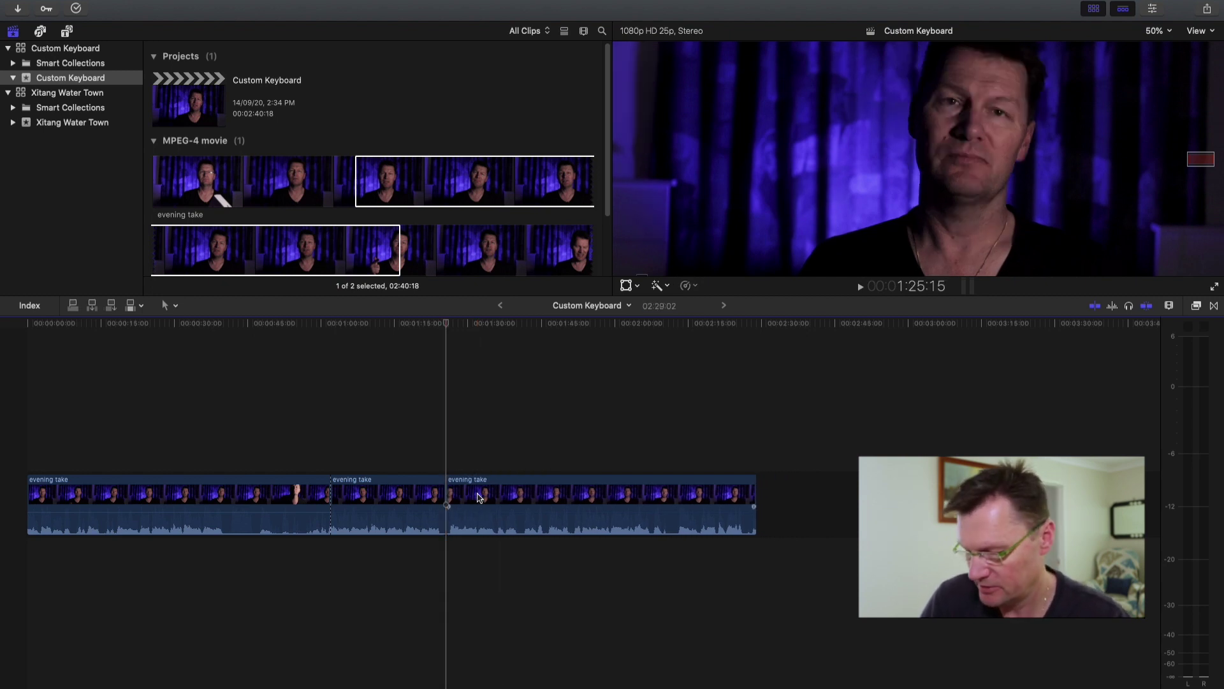
key("super+z")
- Trim the start of the last evening take segment at 1:37:06, and trim its end at 2:19:21
left_click(504, 565)
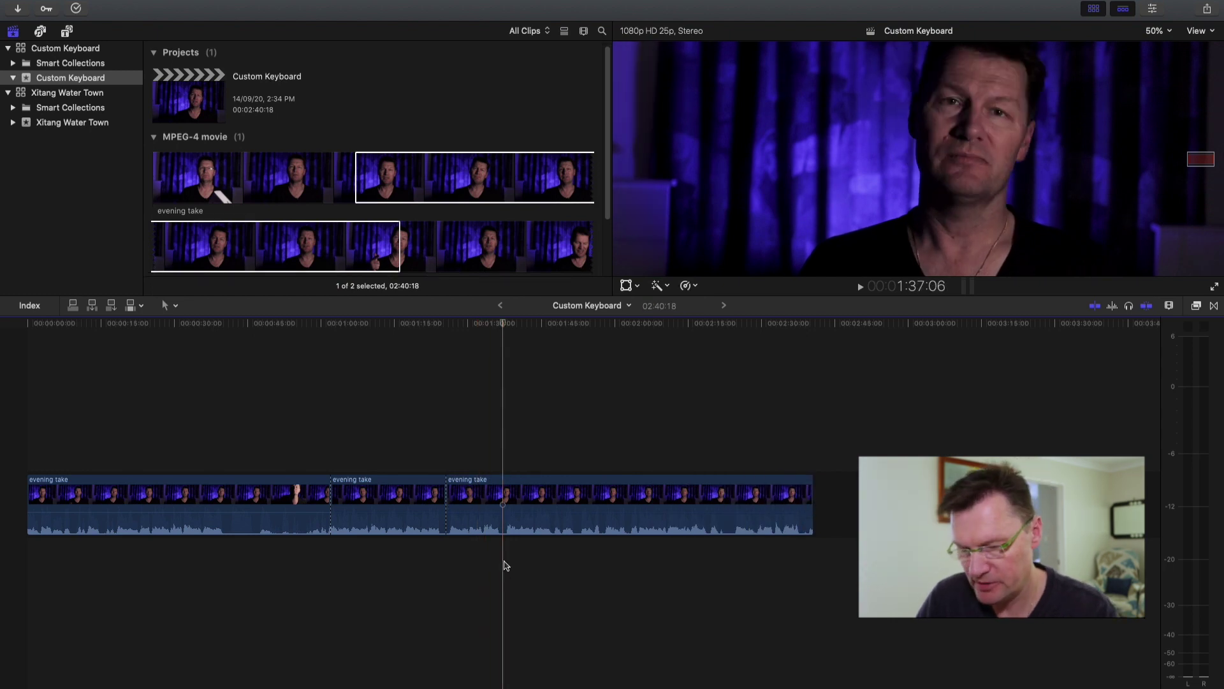
key("alt+[")
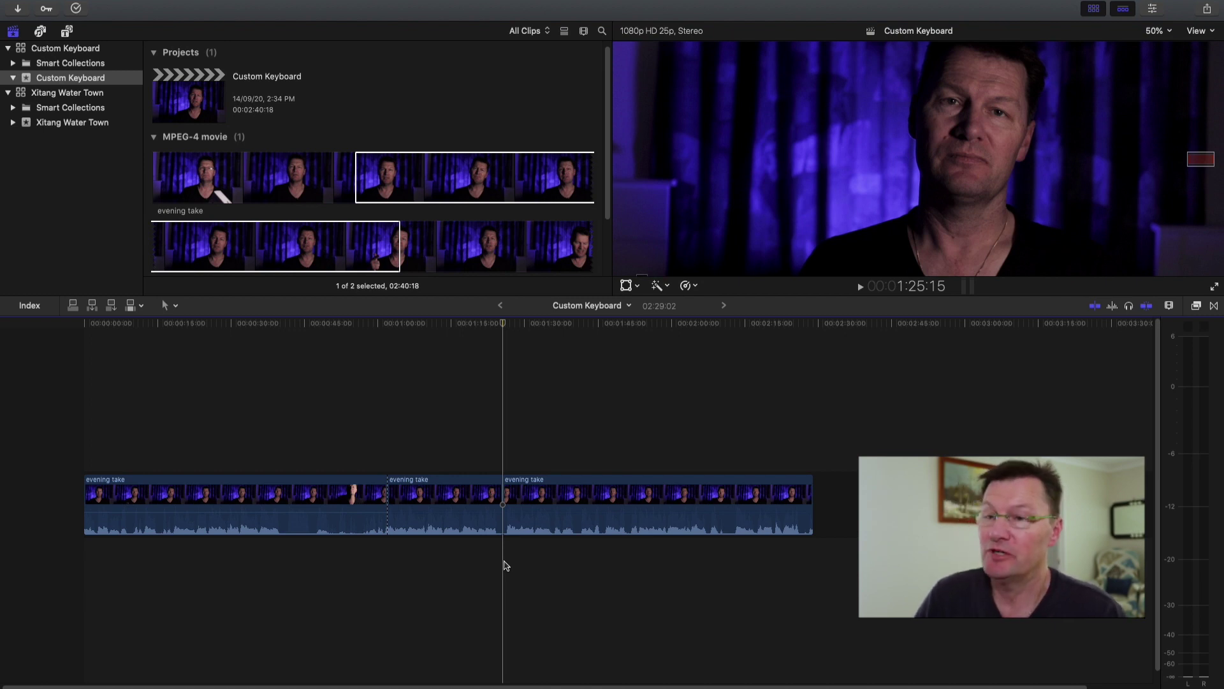
left_click(773, 529)
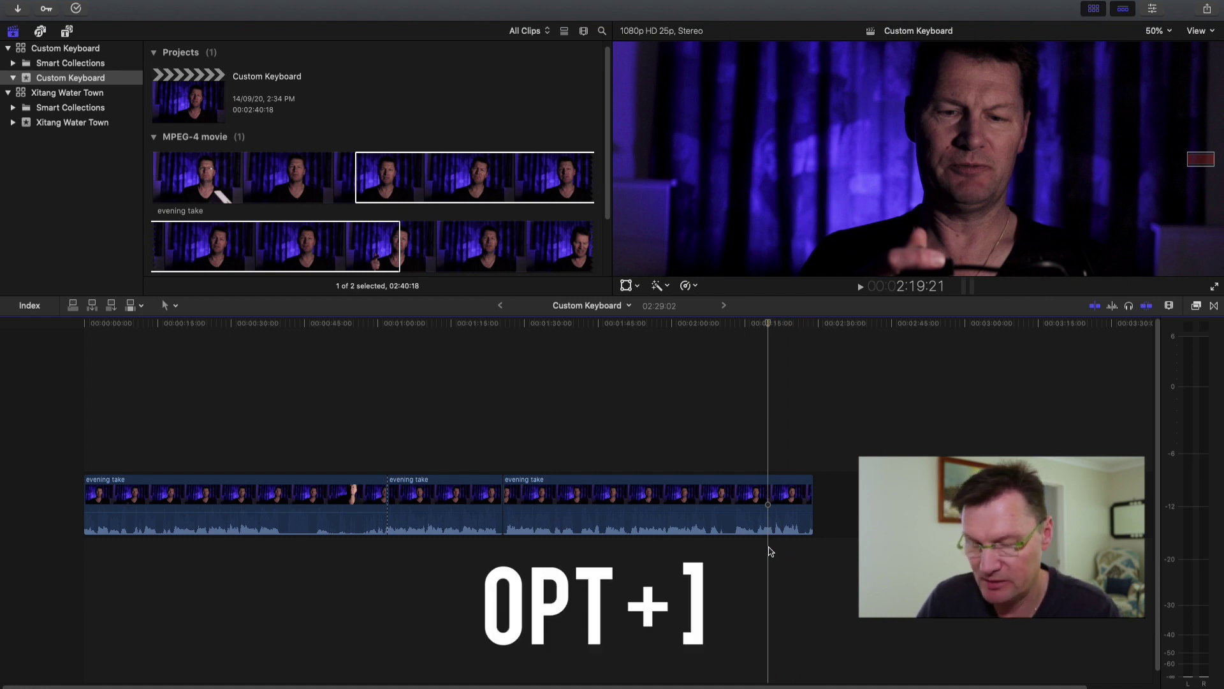
key("alt+bracketright")
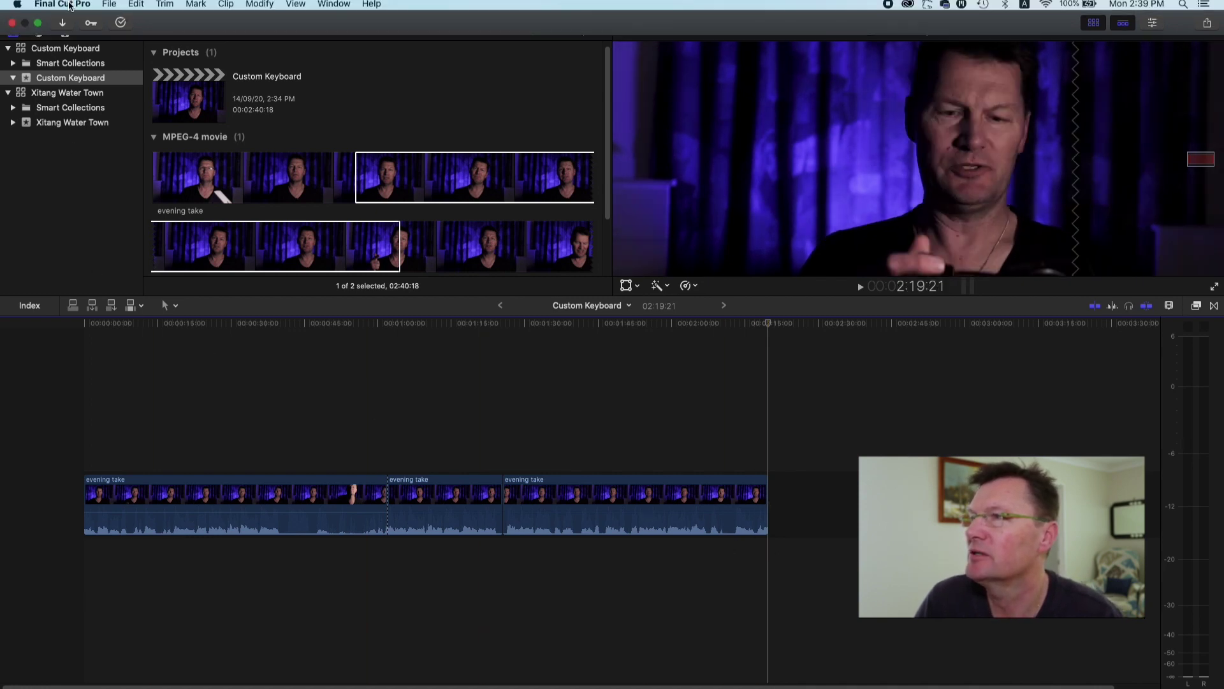
- In the Command Editor, assign Trim Start to the [ key and Trim End to the ] key, both with no modifier
left_click(62, 5)
mouse_move(75, 52)
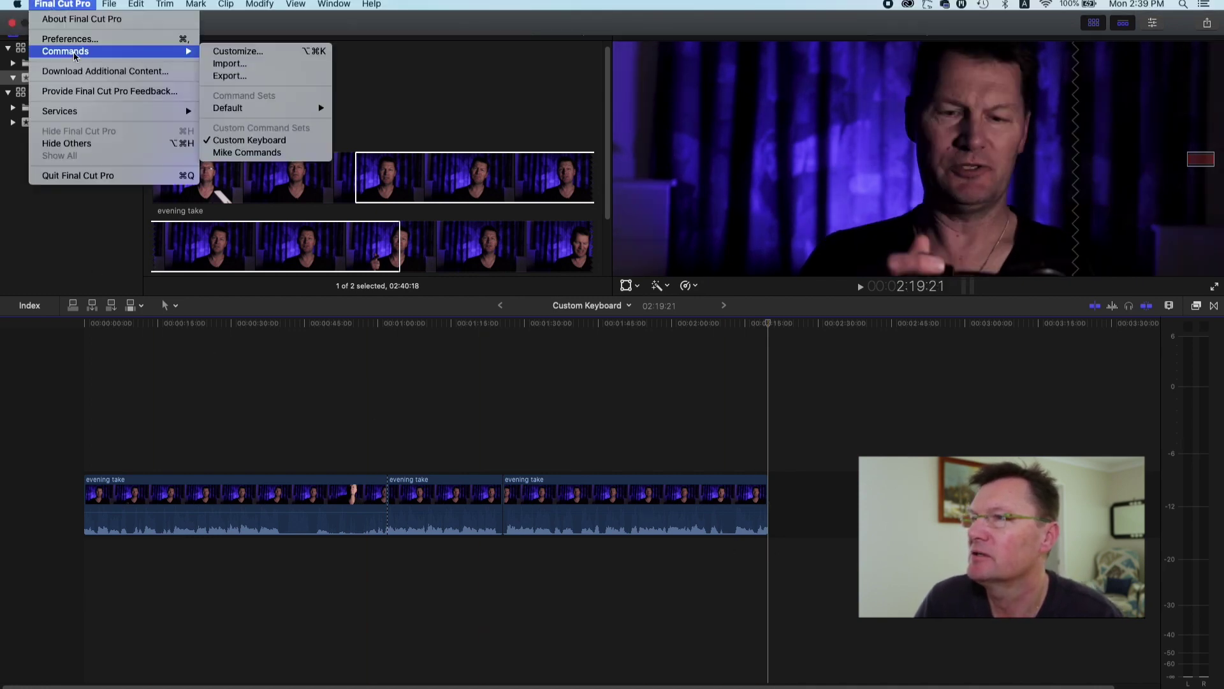
left_click(222, 48)
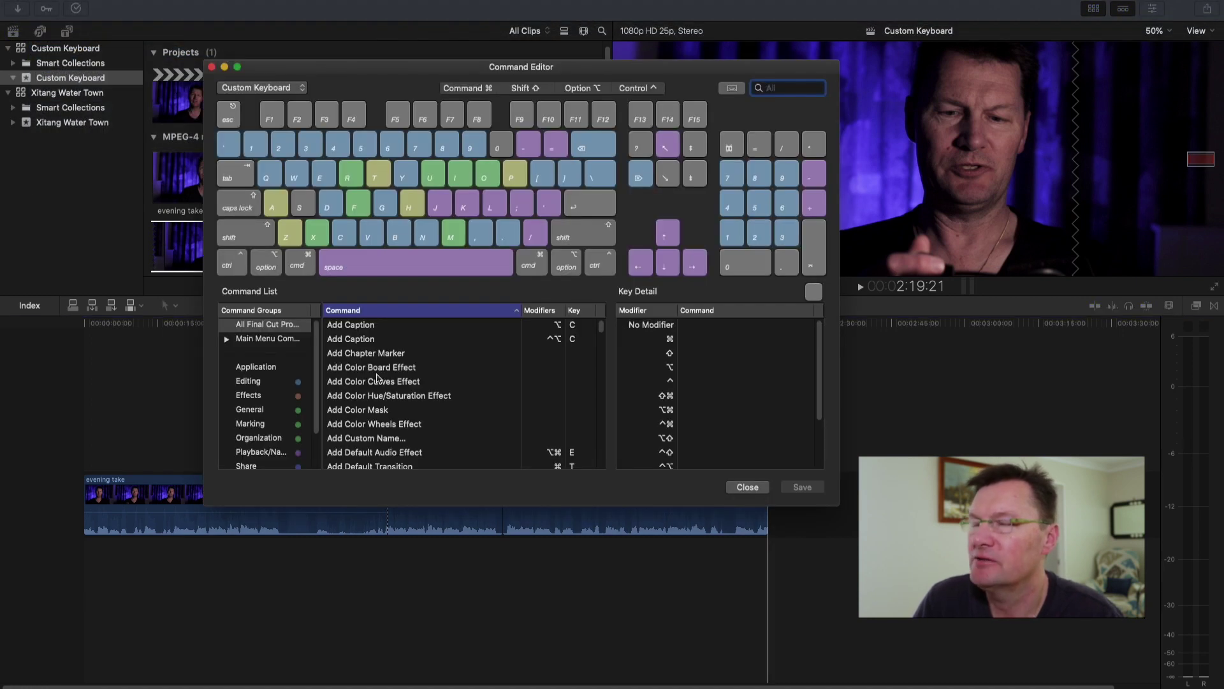
left_click(540, 177)
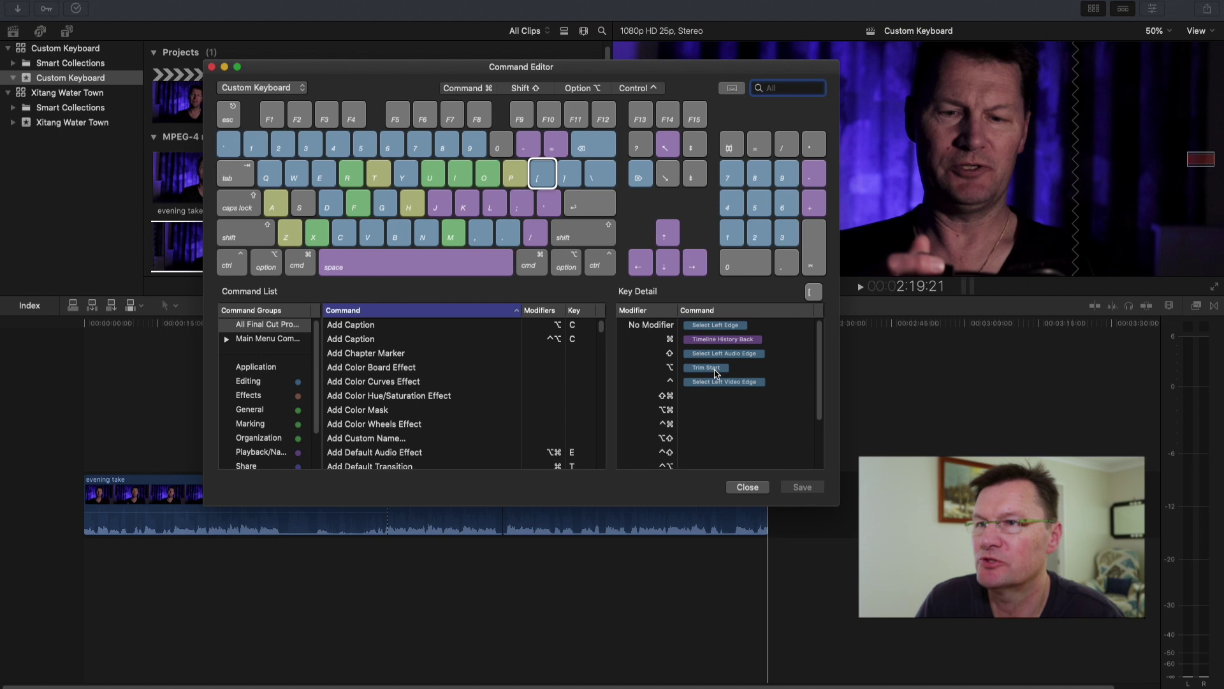
left_click(706, 330)
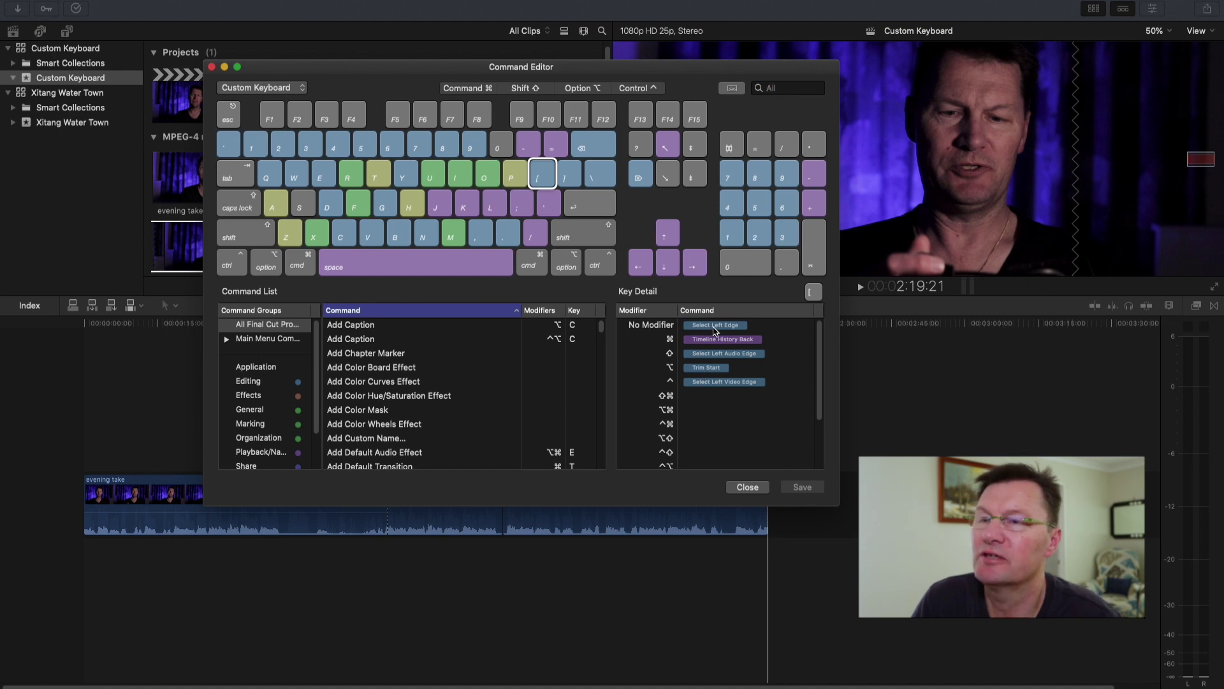
left_click_drag(707, 370, 719, 330)
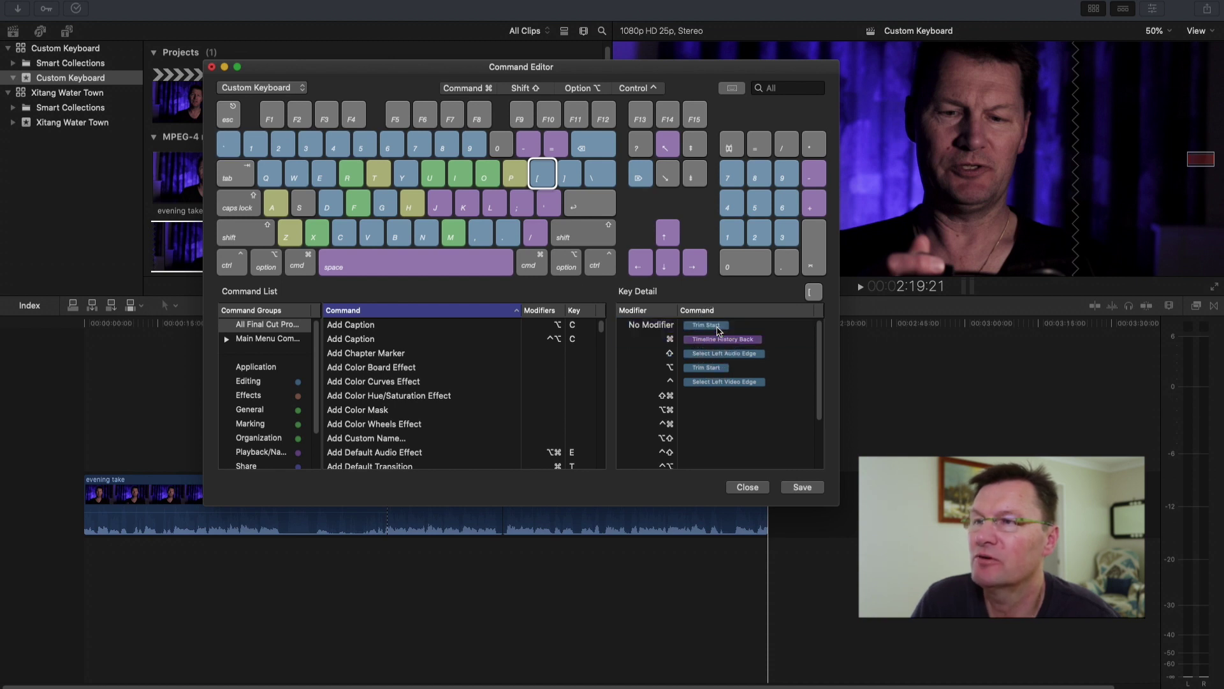
left_click(573, 175)
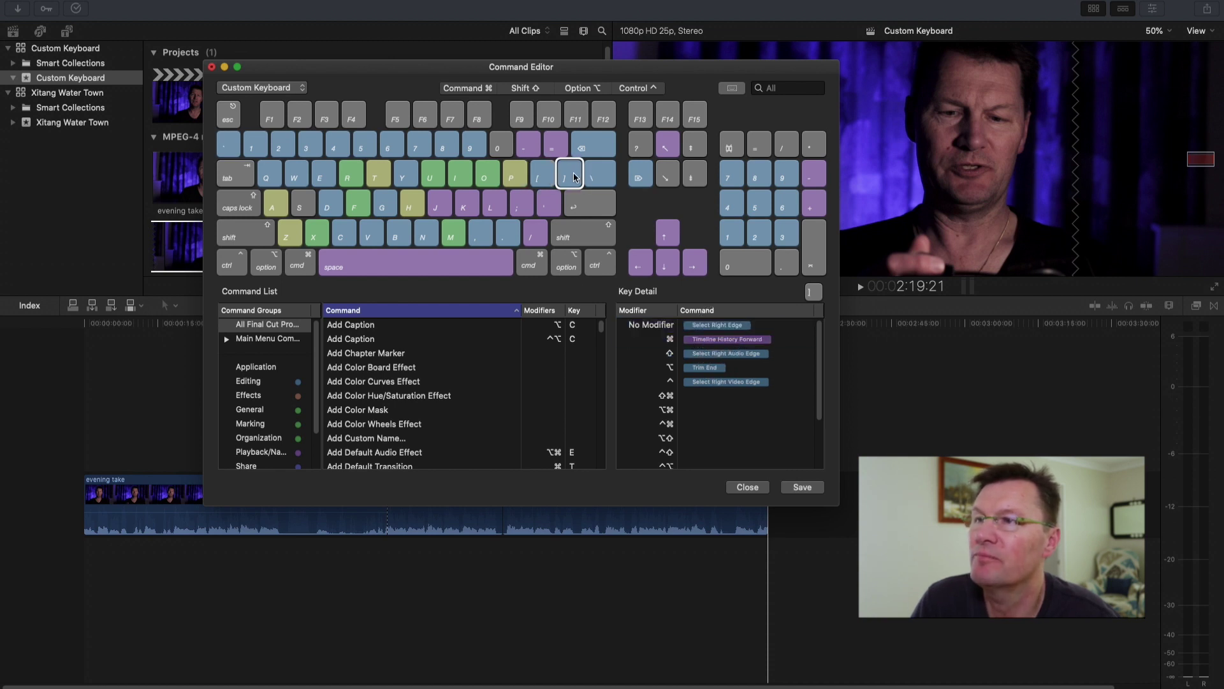
left_click_drag(706, 370, 709, 330)
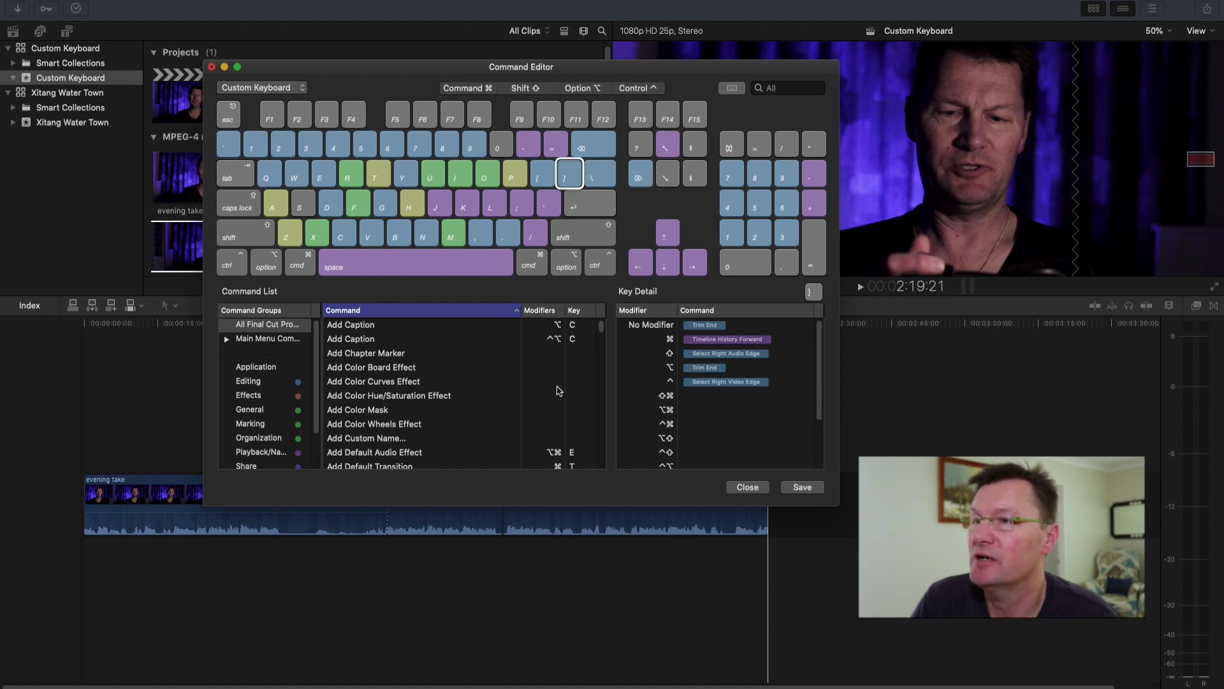
- Search the commands for "select right" and assign Select Right Edge to the ] key with the Option modifier
left_click(771, 90)
type("select")
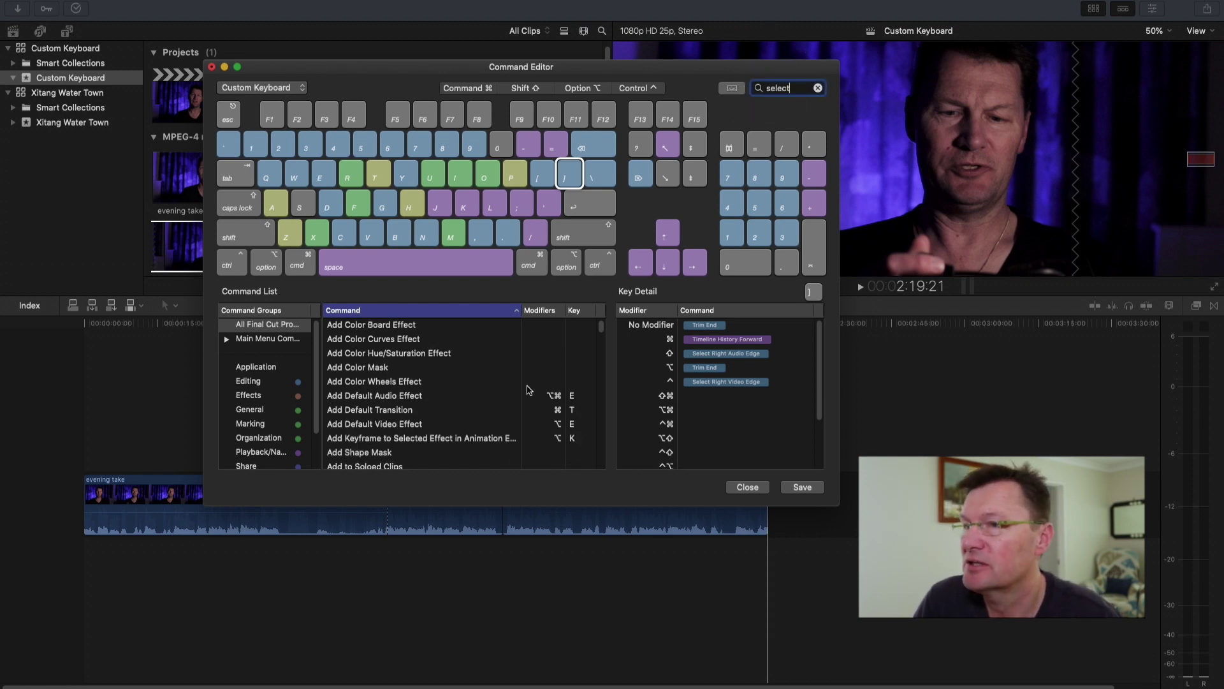
type(" right")
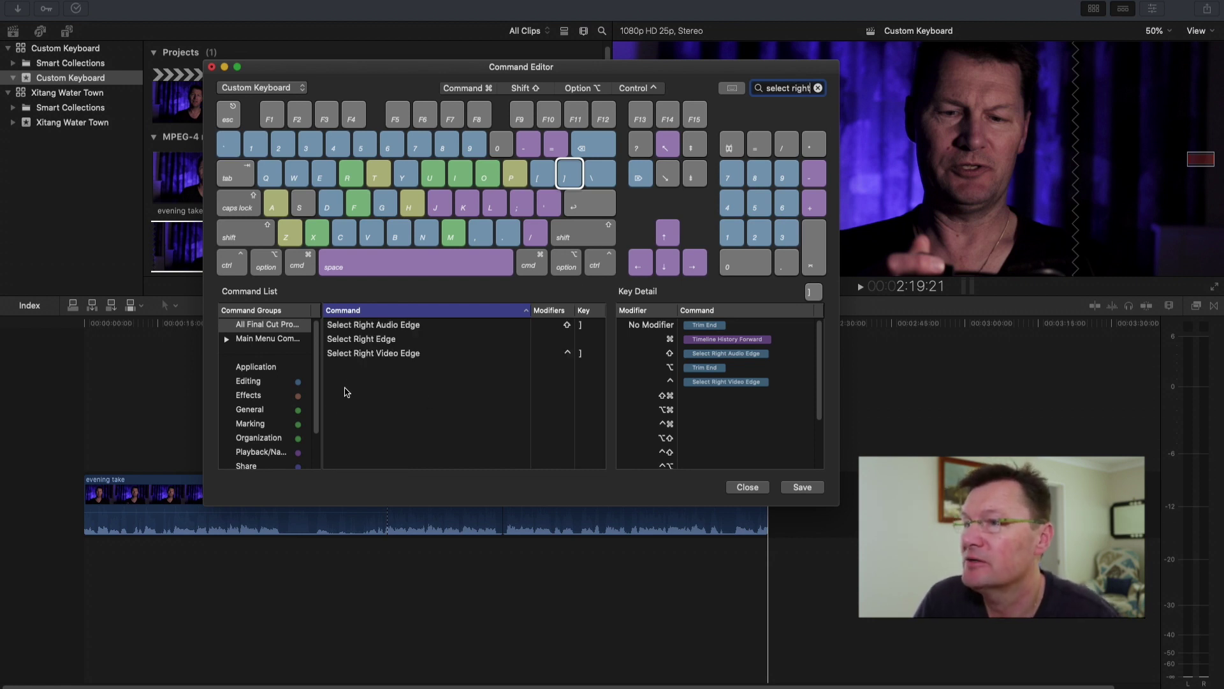
left_click(364, 343)
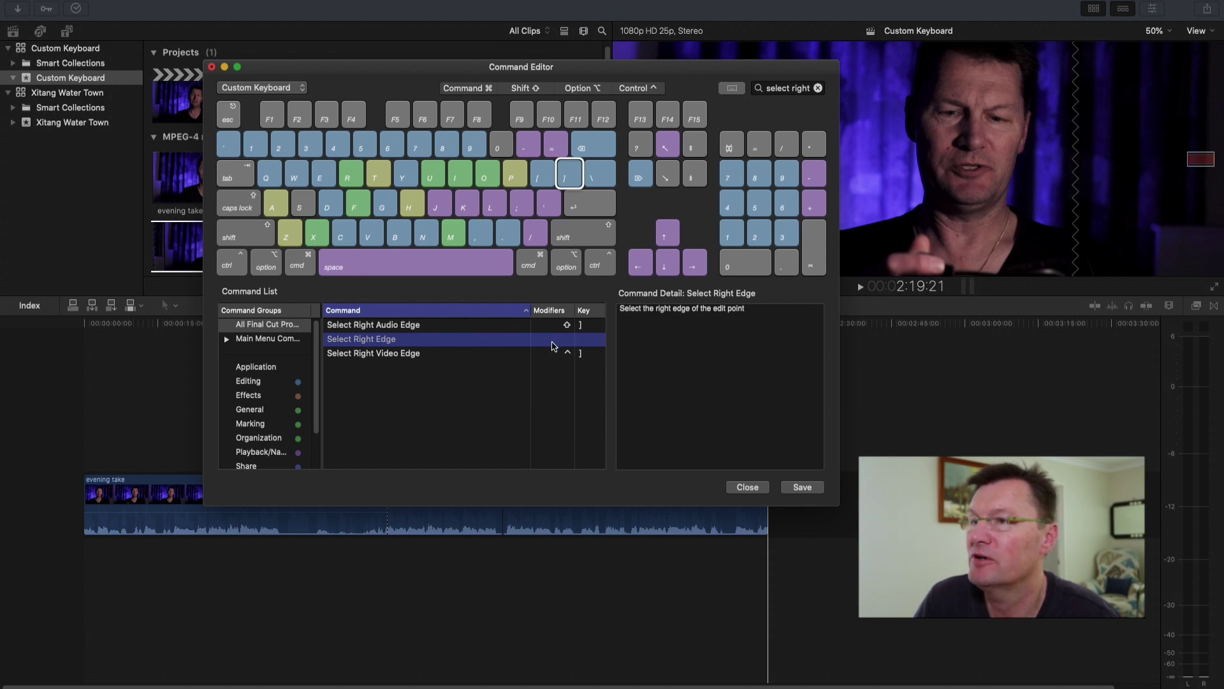
left_click(570, 178)
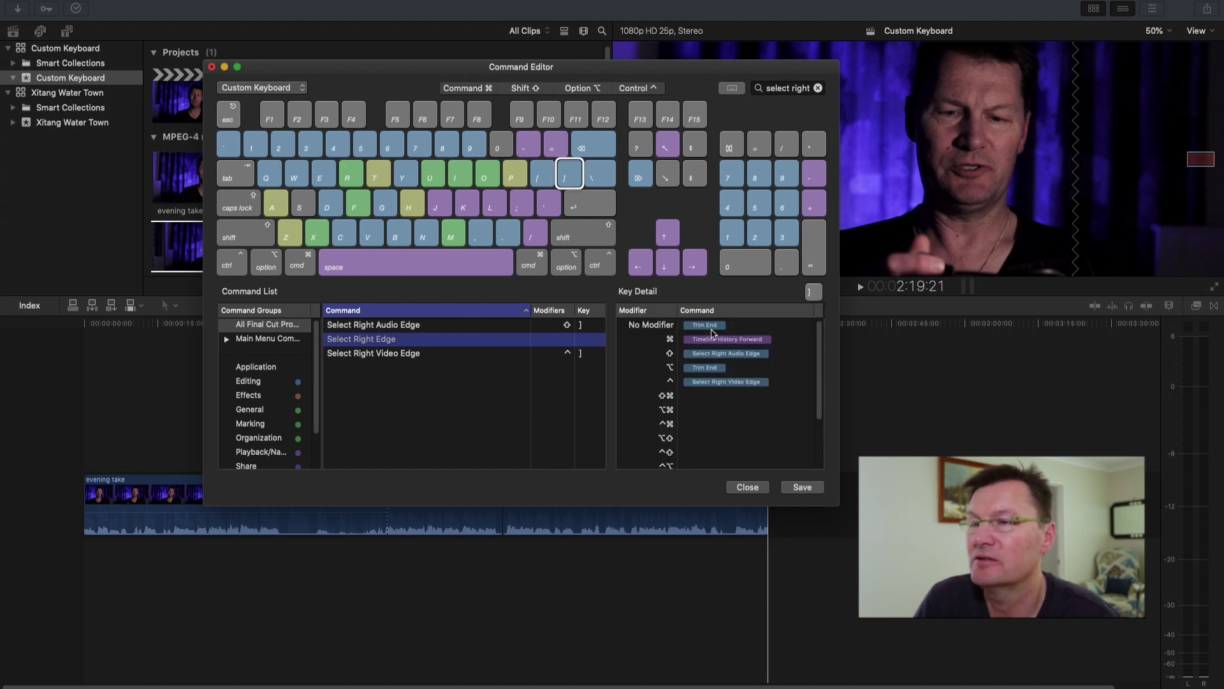
left_click_drag(367, 341, 714, 369)
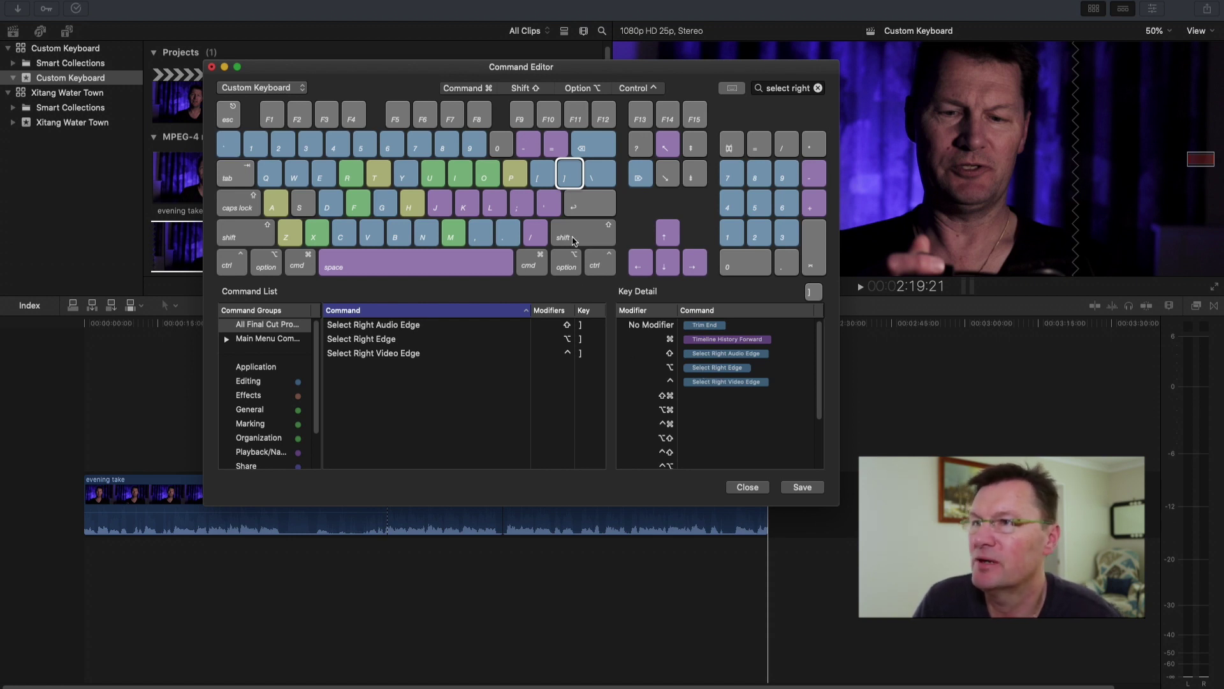
- Search the commands for "select left", assign Select Left Edge to the [ key with the Option modifier, and save the command set
left_click(541, 185)
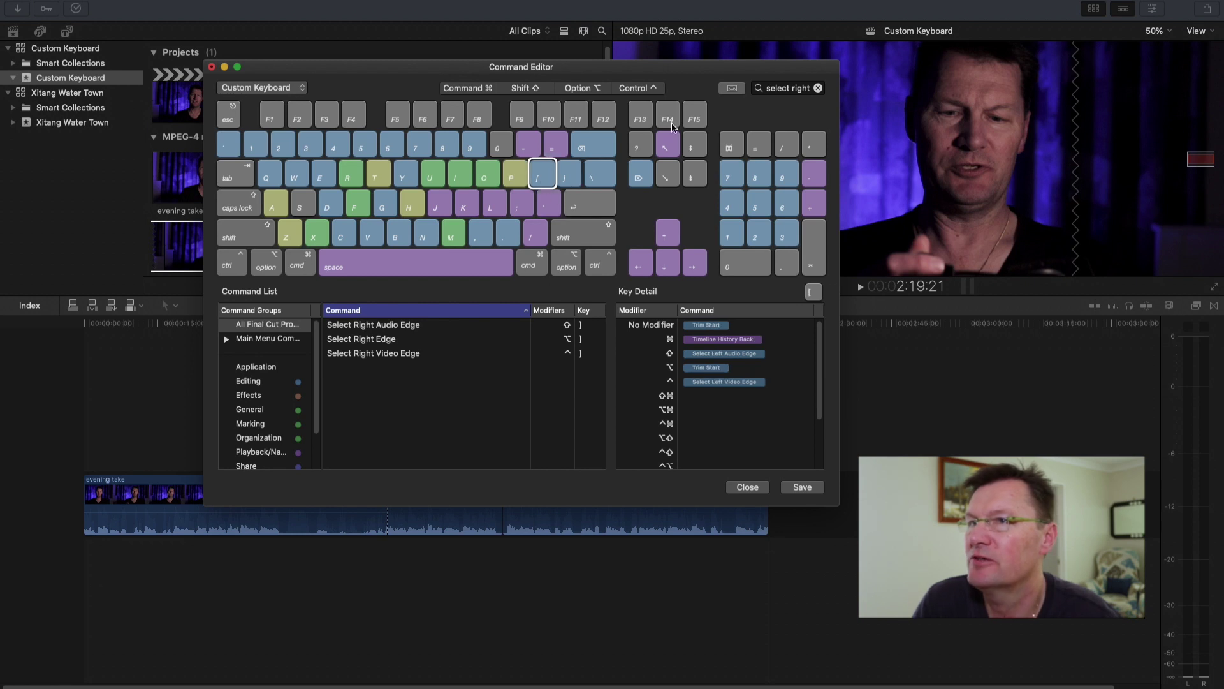
left_click(806, 88)
key("BackSpace")
key("BackSpace")
key("BackSpace")
key("BackSpace")
key("BackSpace")
type("left")
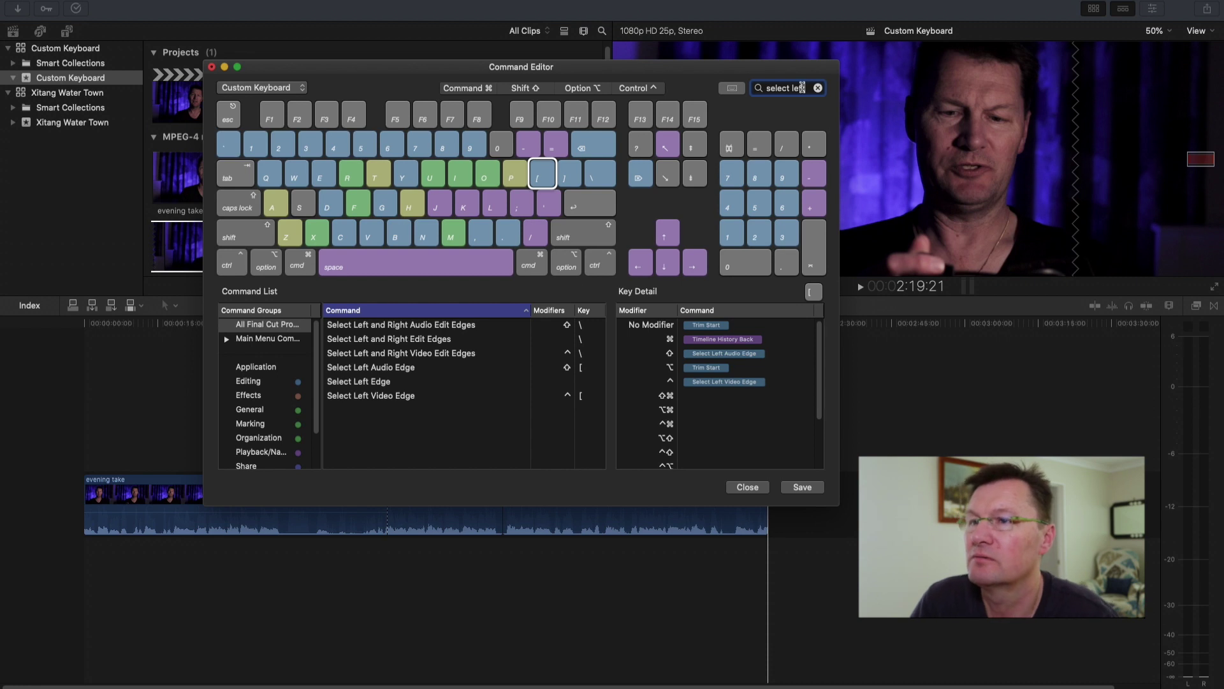
left_click(369, 383)
left_click(542, 178)
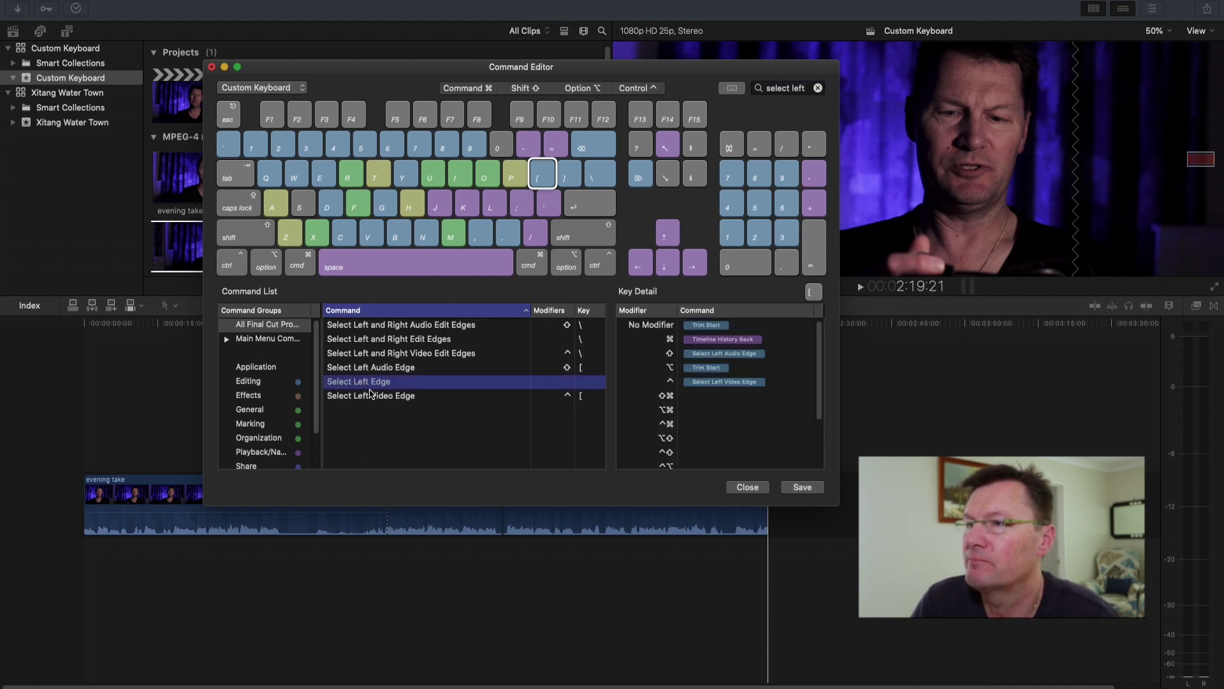
left_click_drag(371, 386, 736, 370)
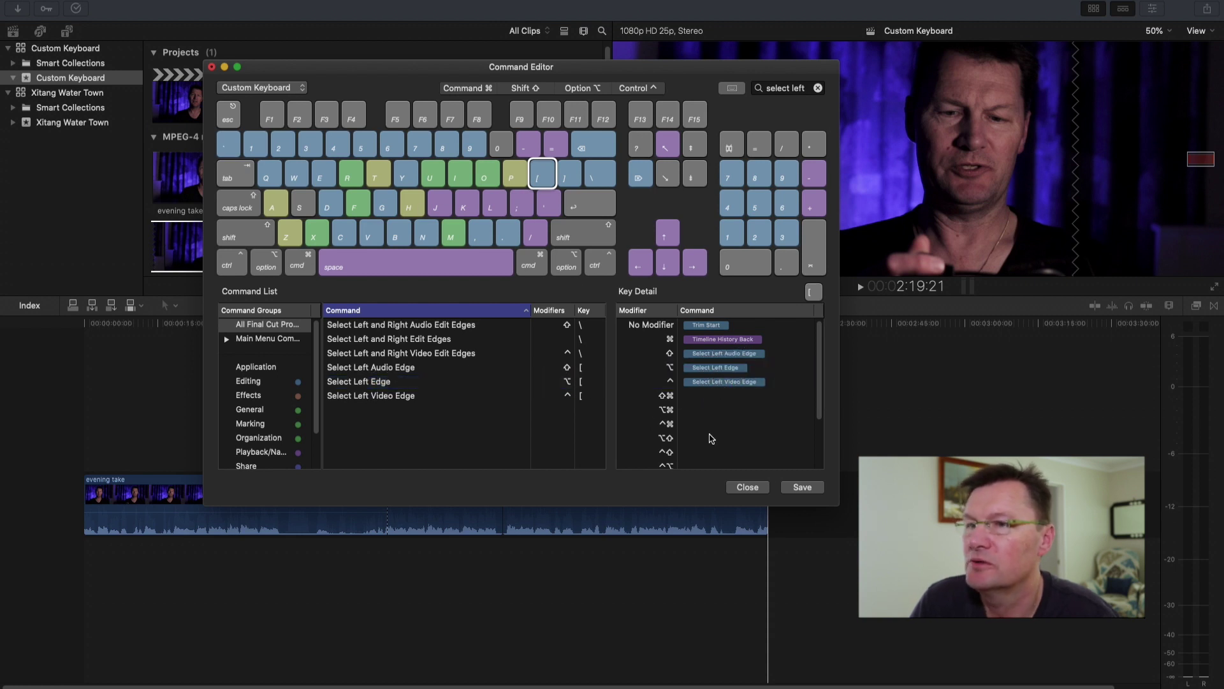
left_click(795, 487)
left_click(747, 487)
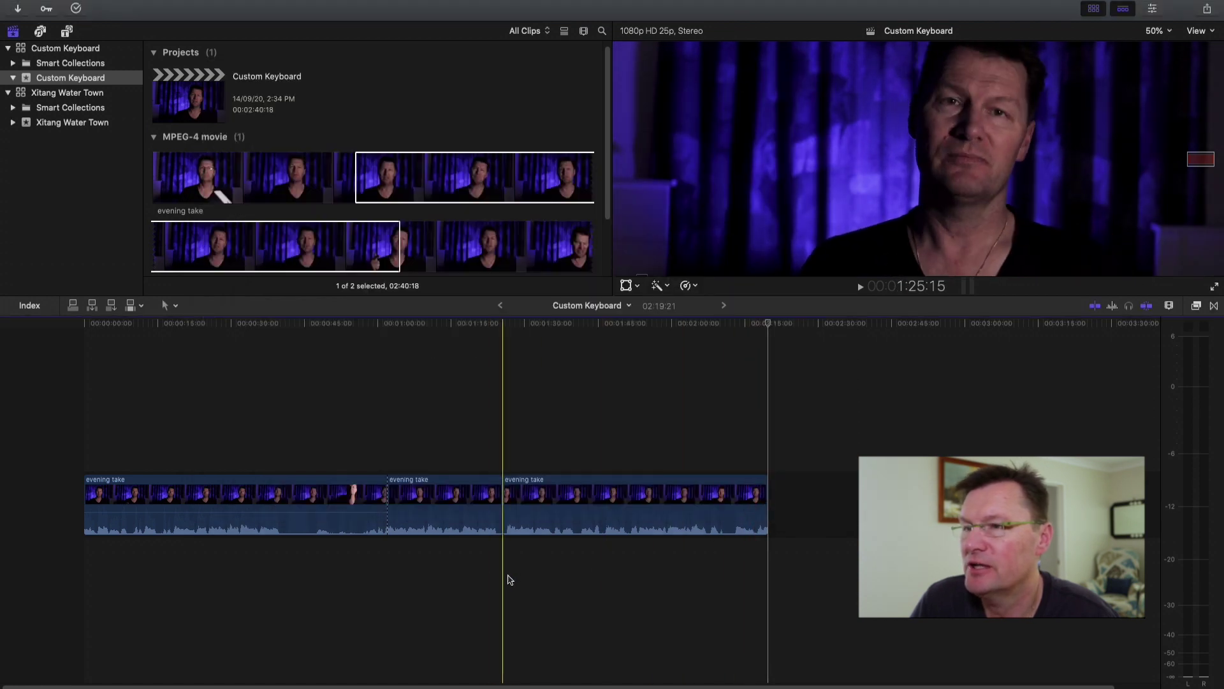
- Trim the start of the last evening take segment at 1:31:19, and trim its end at 2:08:13
left_click(532, 584)
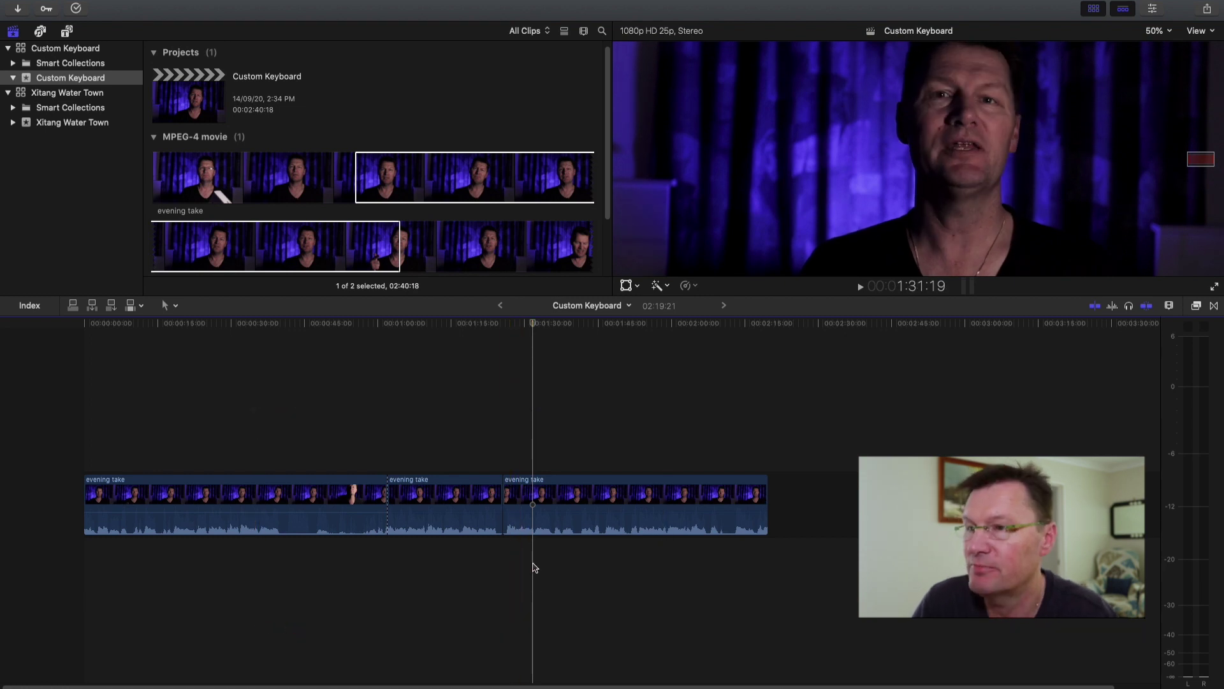
key("bracketleft")
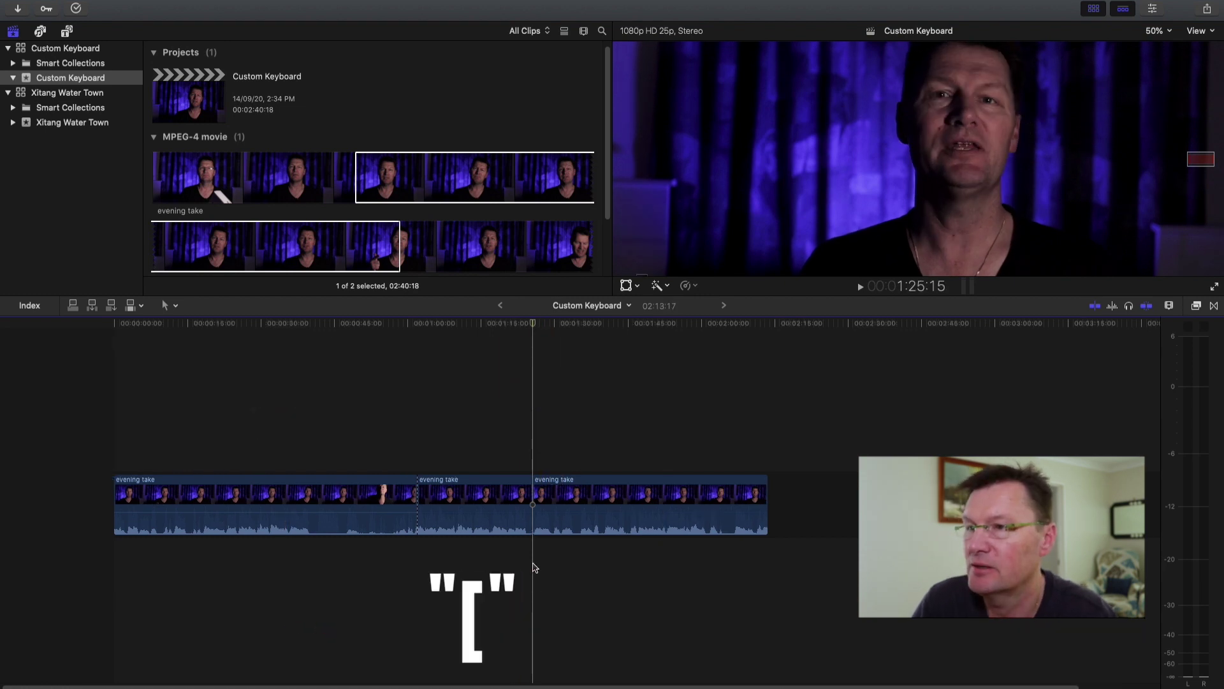
left_click(745, 565)
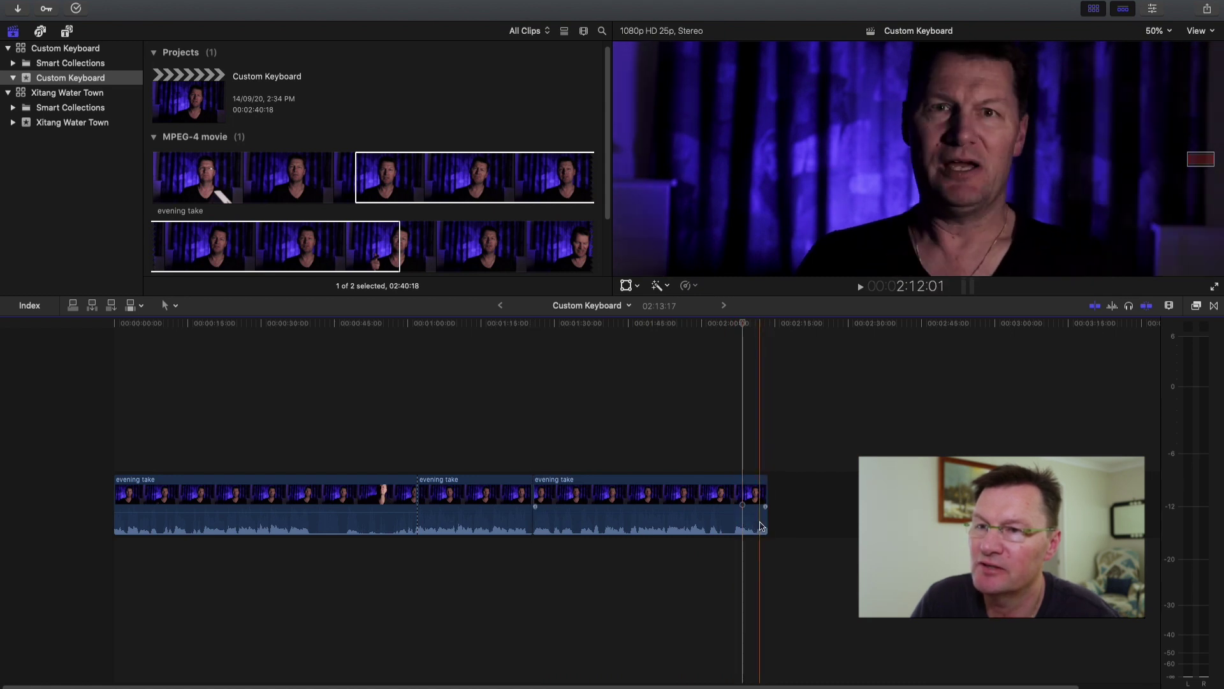
key("bracketright")
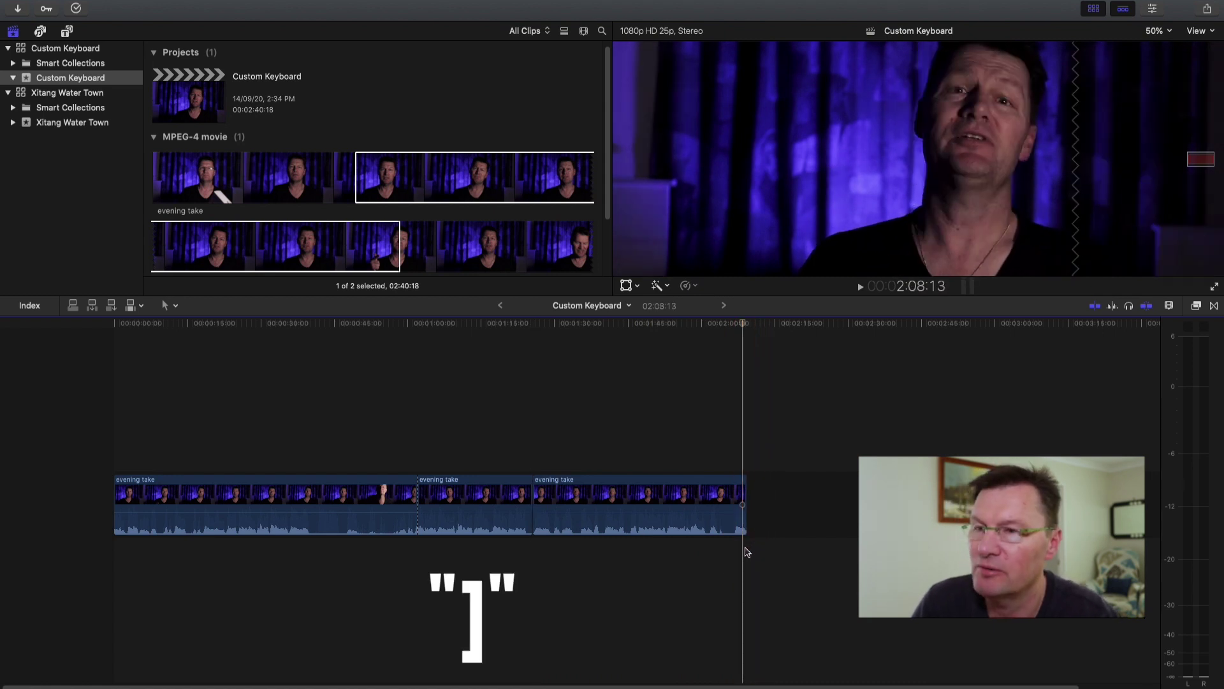
- In the Command Editor, search for "raise" and assign Raise Volume 1 dB to the = key with no modifier
mouse_move(127, 3)
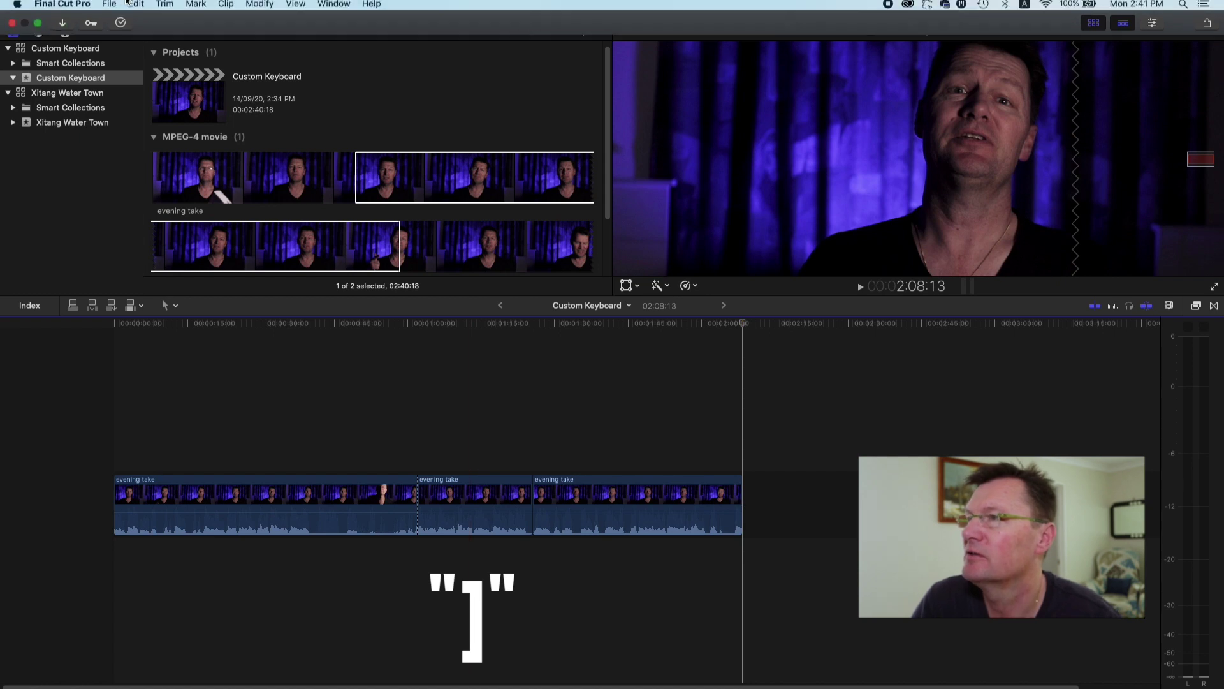
left_click(62, 4)
mouse_move(136, 51)
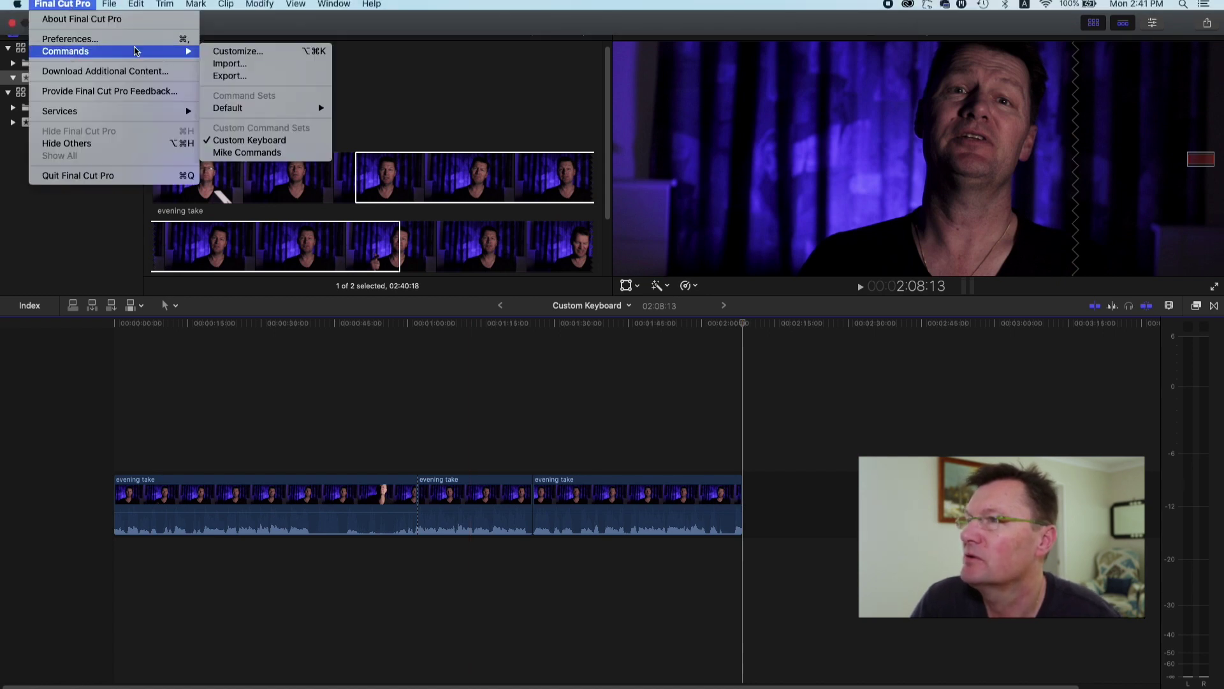
left_click(240, 53)
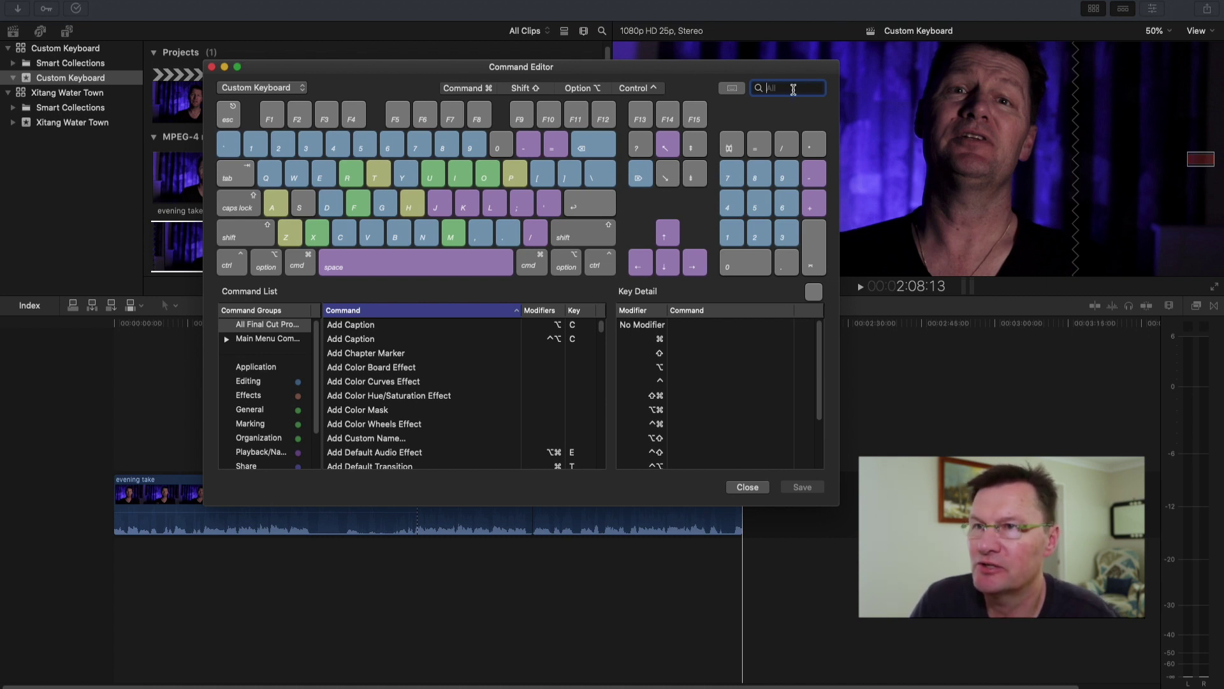
type("raise")
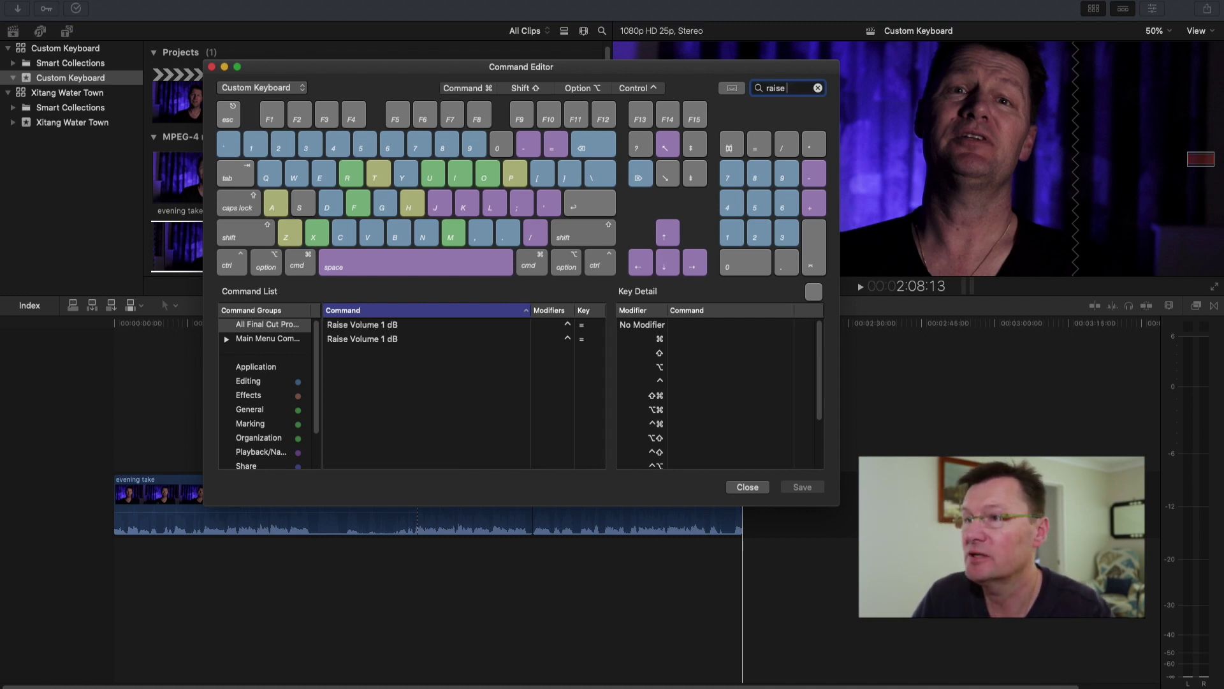
left_click(376, 327)
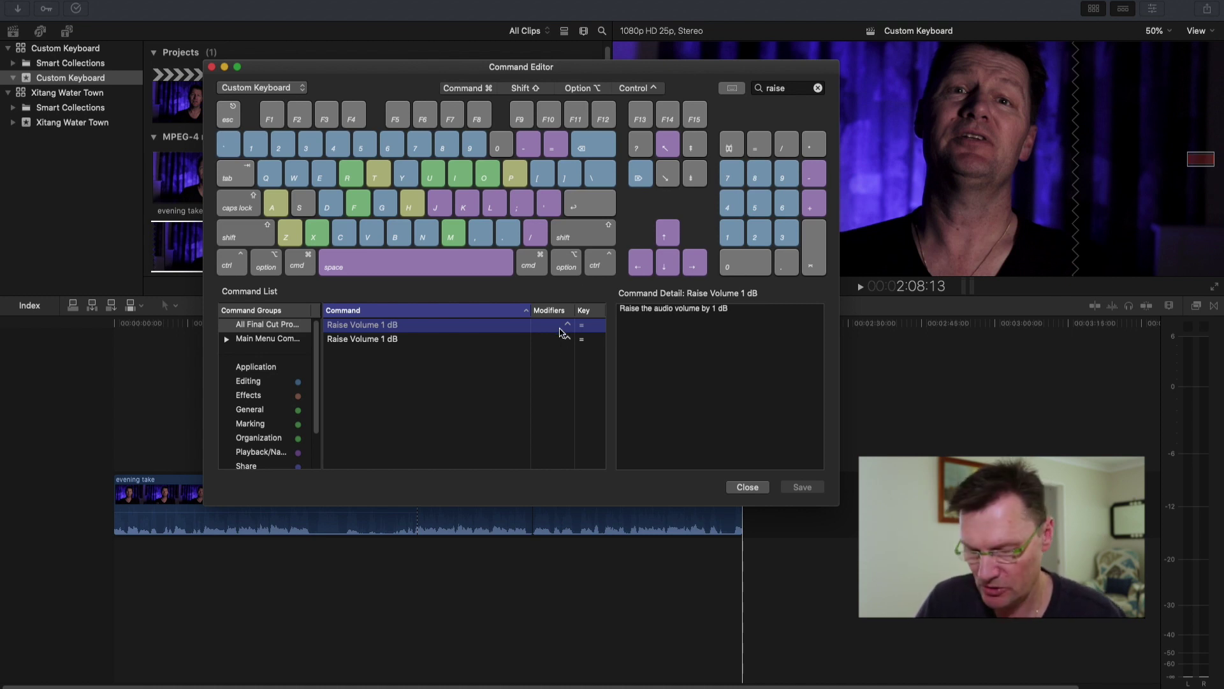
left_click(555, 148)
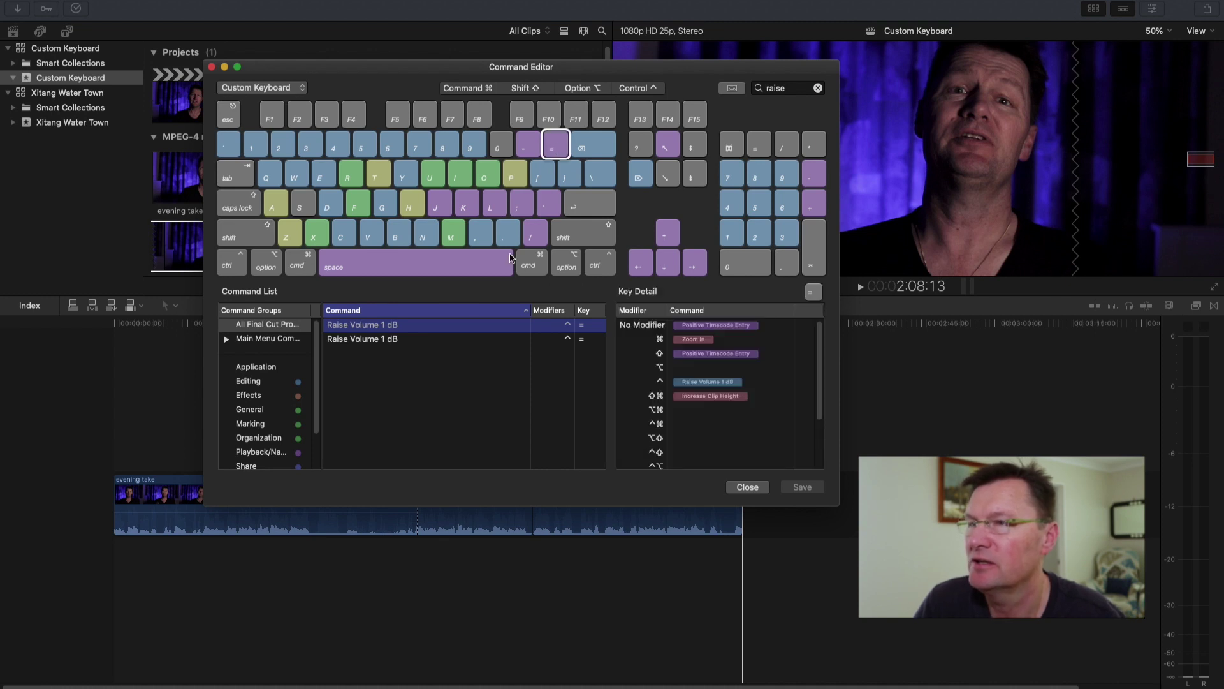
left_click_drag(366, 330, 709, 326)
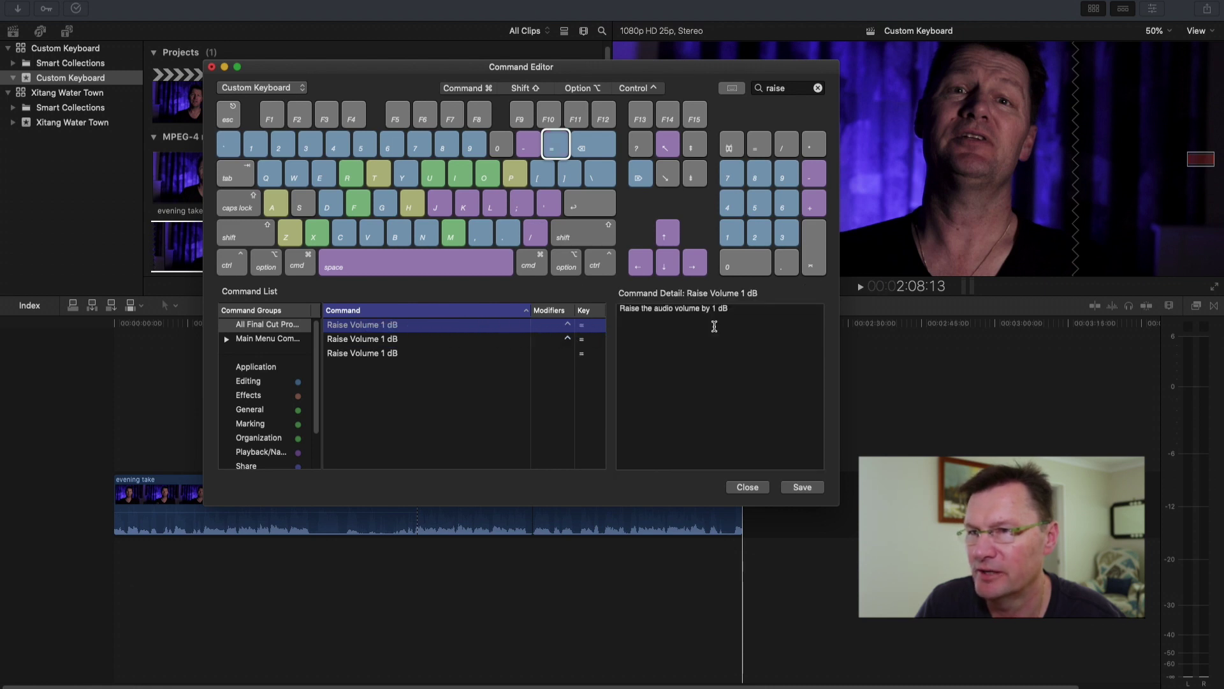
left_click(557, 153)
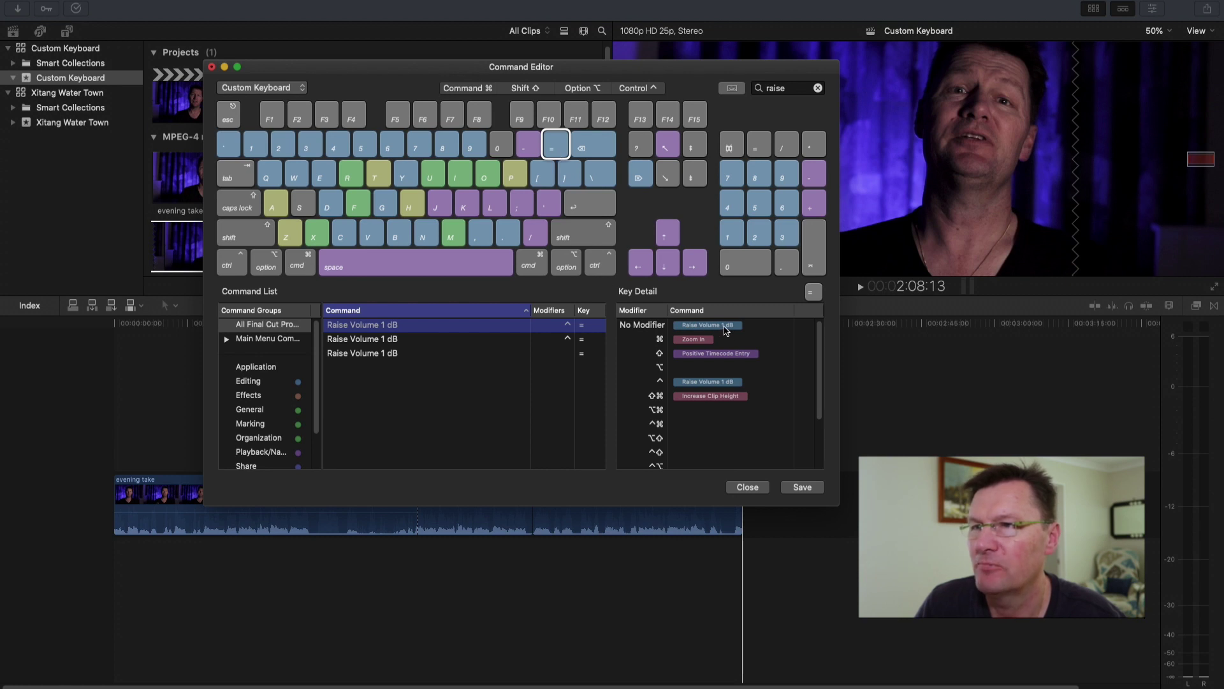
- Search the commands for "lower" and assign Lower Volume 1 dB to the - key with no modifier
left_click(536, 155)
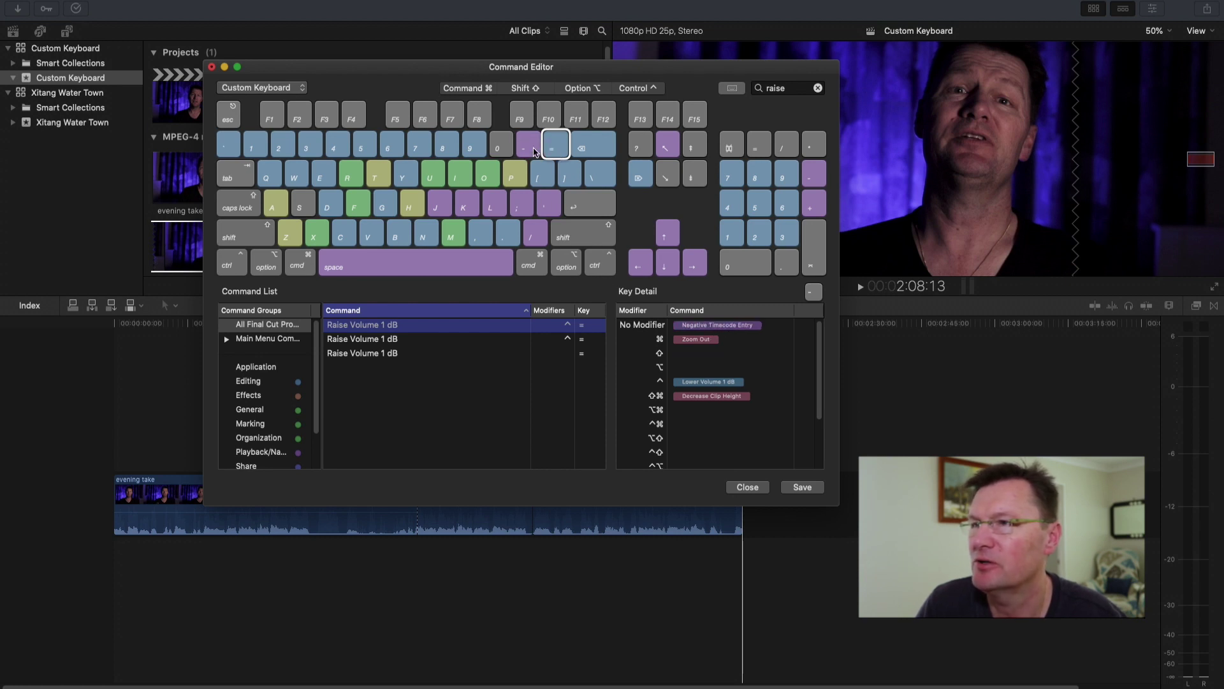
double_click(797, 88)
type("lower")
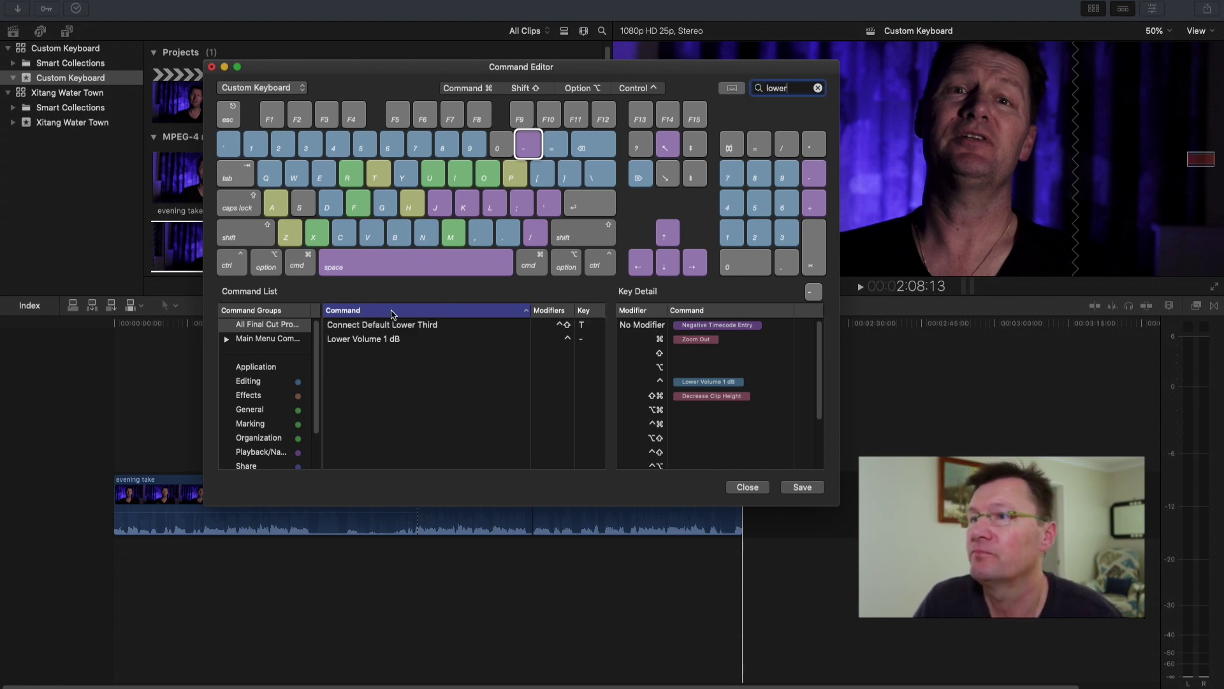
left_click_drag(373, 340, 716, 330)
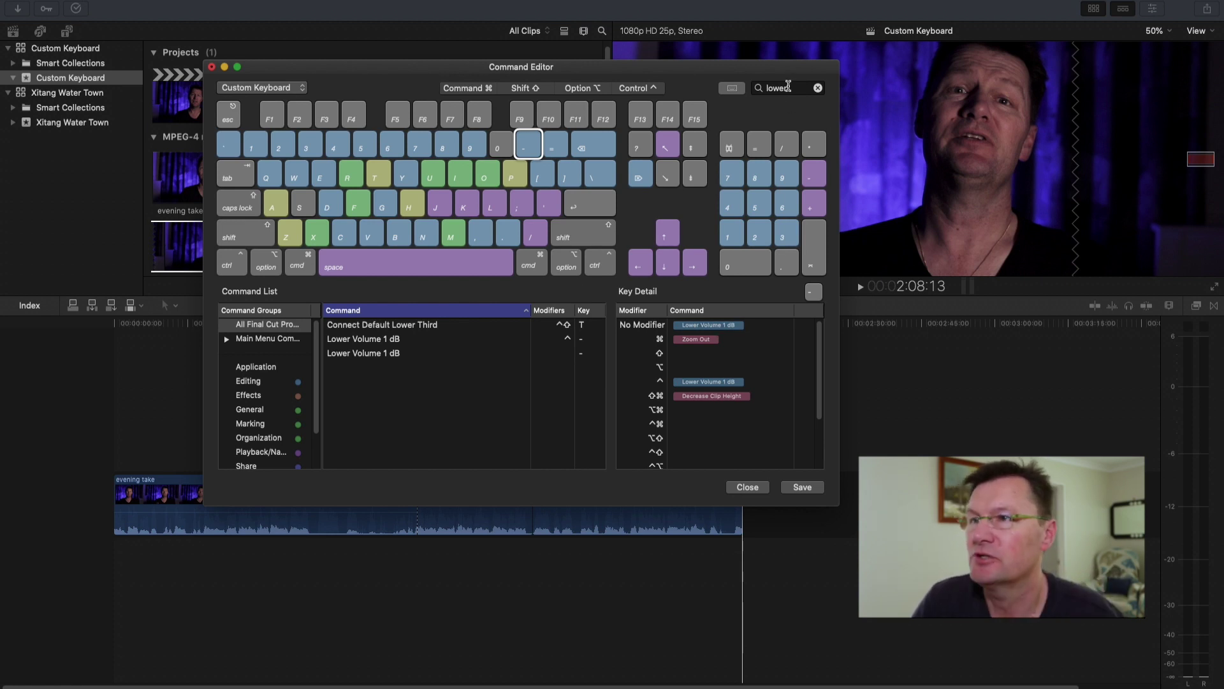
- Search the commands for "zoom" and assign Zoom In to the Z key with no modifier
left_click(817, 88)
type("zoom")
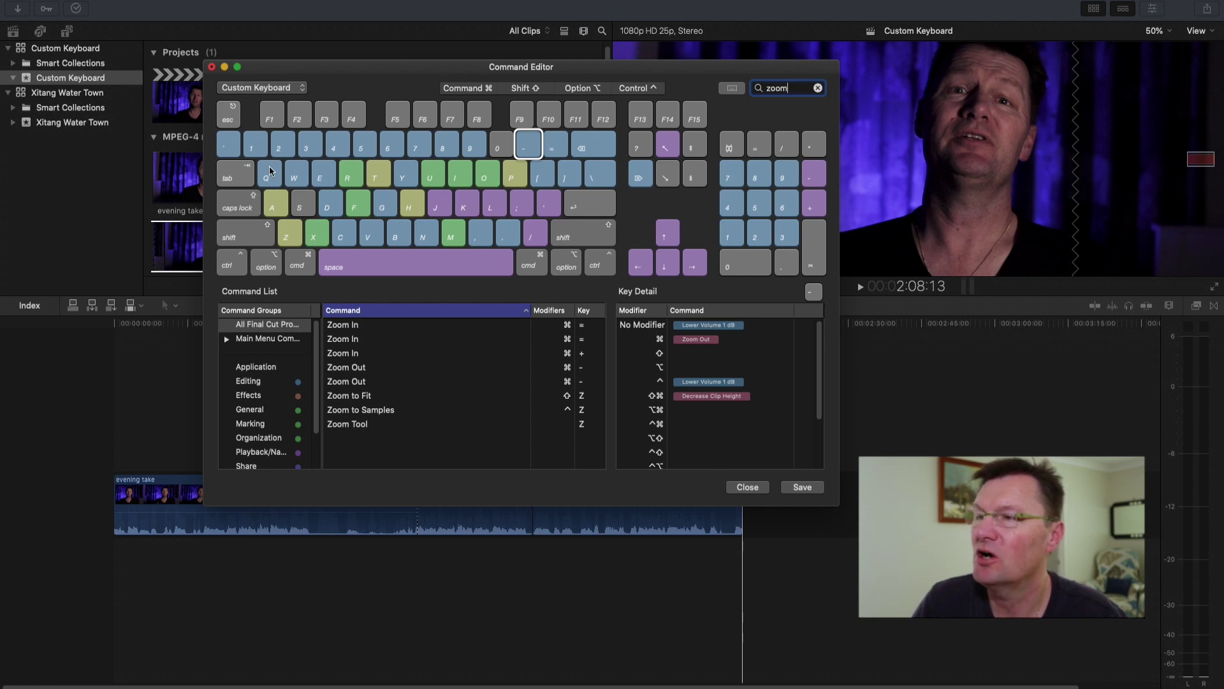
left_click(293, 237)
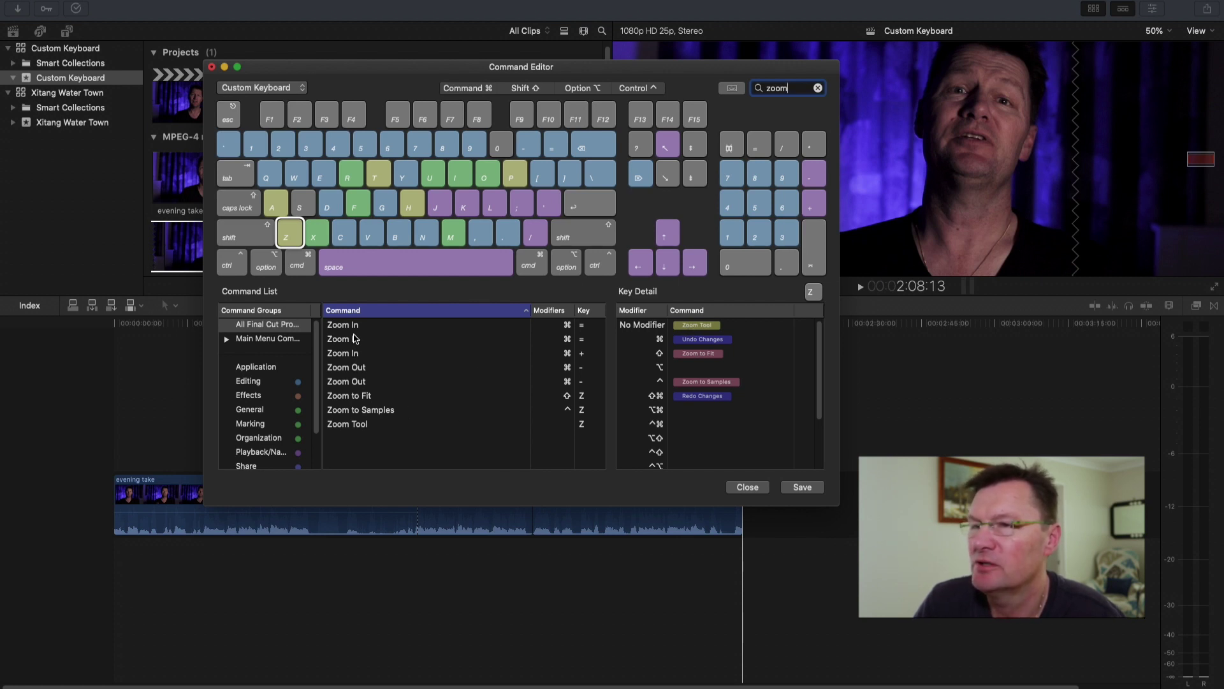
left_click_drag(354, 326, 700, 329)
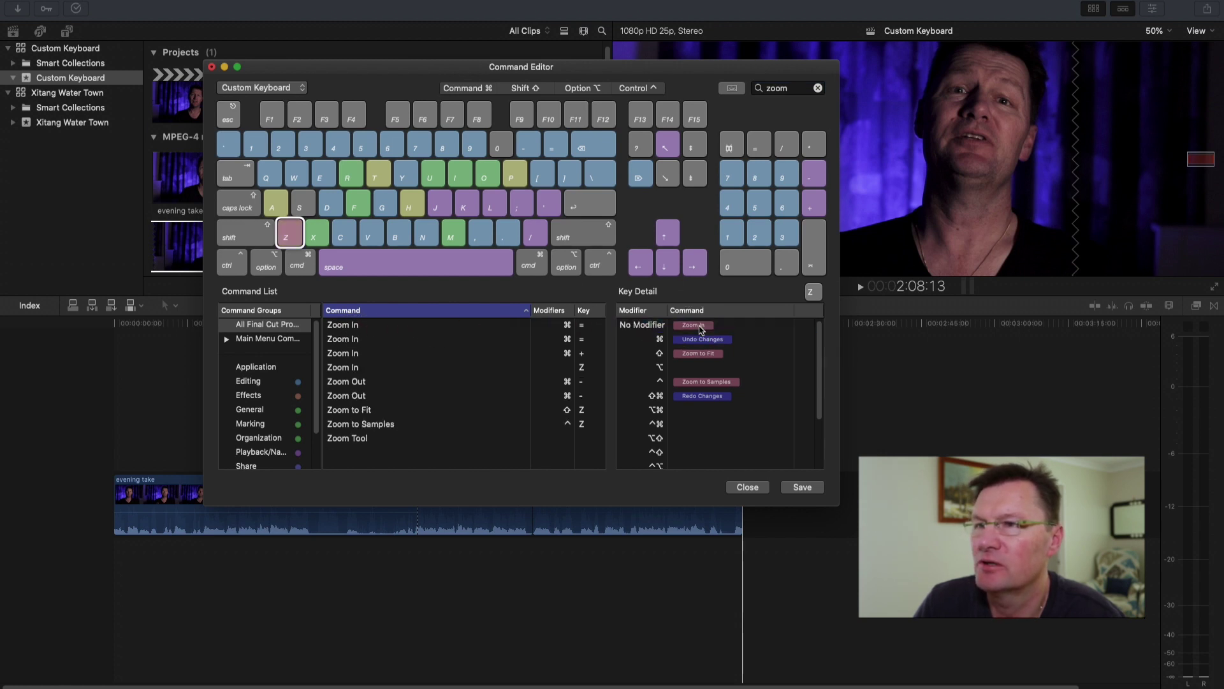
- Assign Zoom Out to the X key with no modifier
left_click(318, 240)
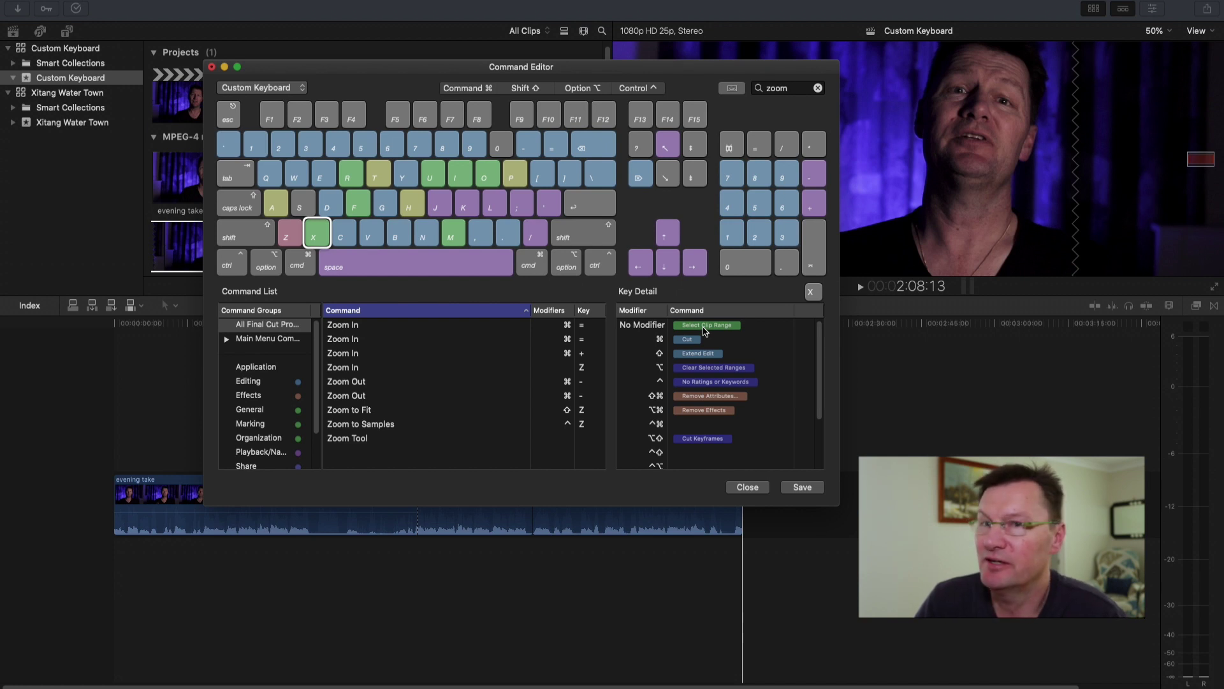
left_click(361, 383)
left_click(316, 242)
left_click_drag(336, 386, 715, 326)
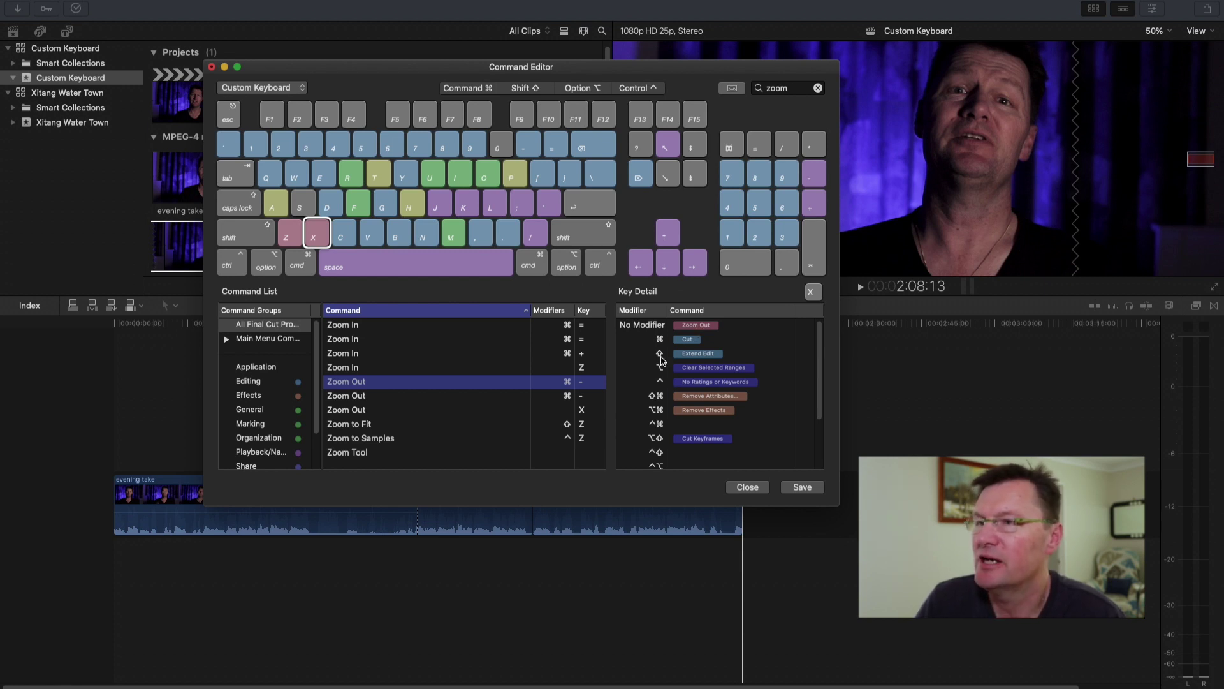
- Search the commands for "title", assign Connect Default Title to the T key with no modifier, and save the command set
left_click(818, 88)
type("title")
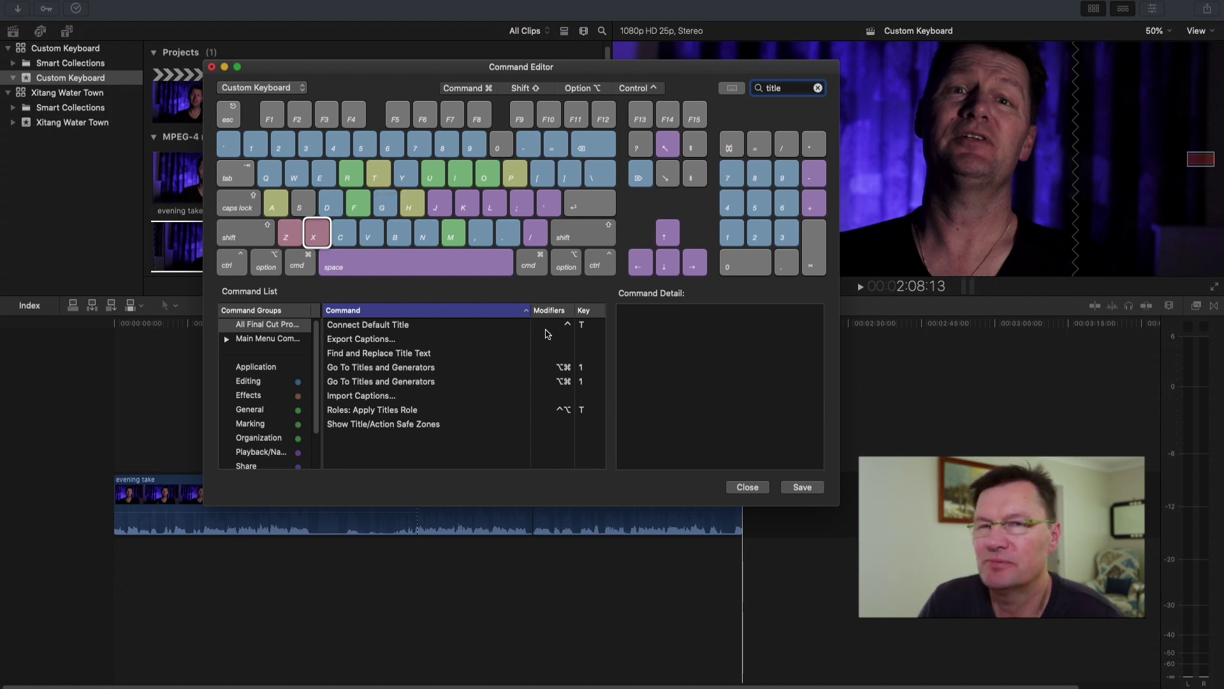
left_click(381, 178)
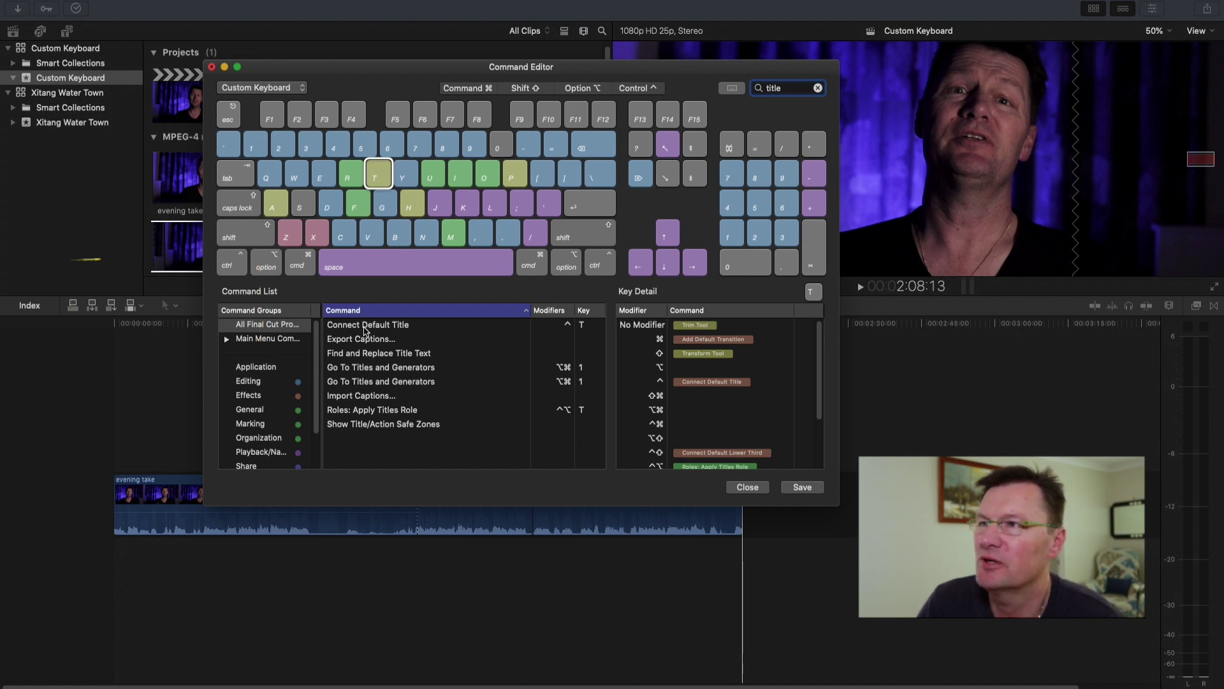
left_click_drag(365, 330, 694, 326)
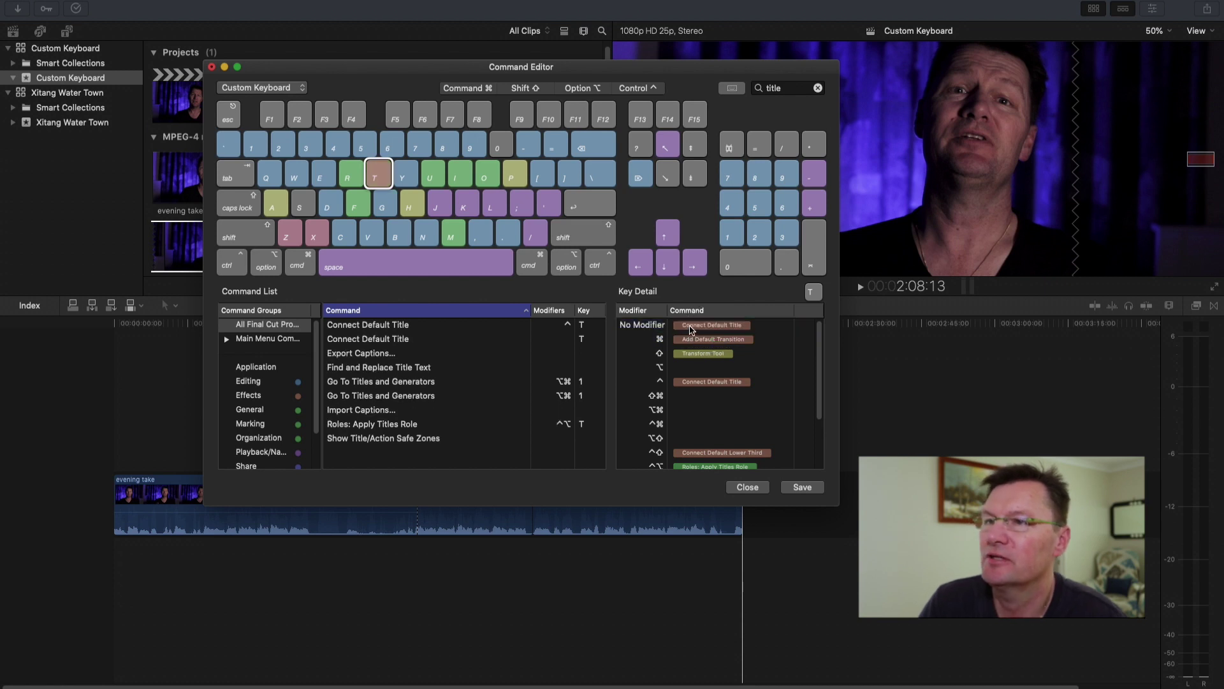
left_click(806, 489)
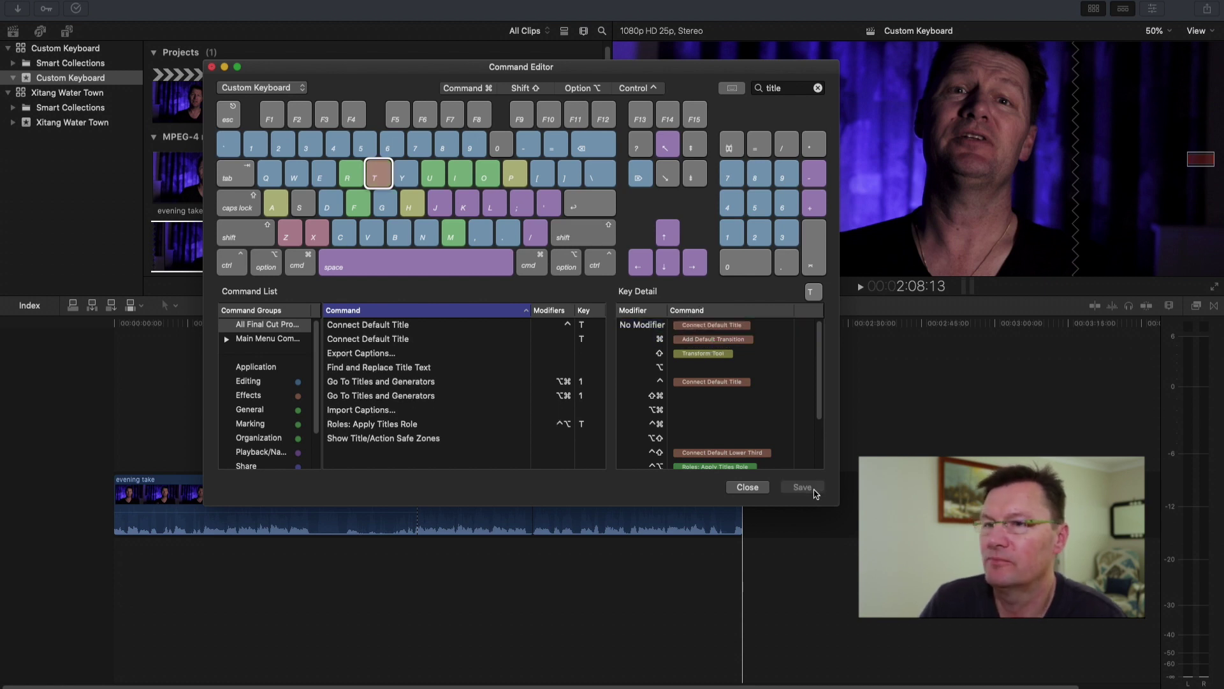
left_click(747, 487)
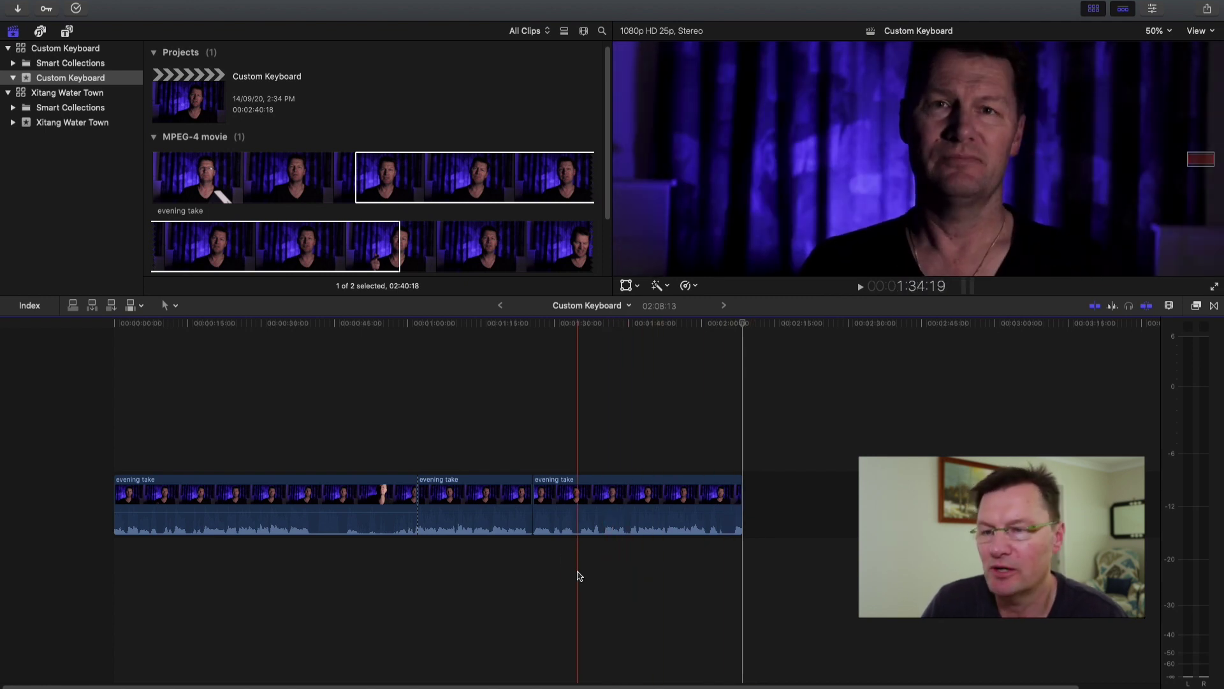
- Lower the volume of the last evening take segment to -2.0 dB and display its audio settings in the inspector
left_click(657, 505)
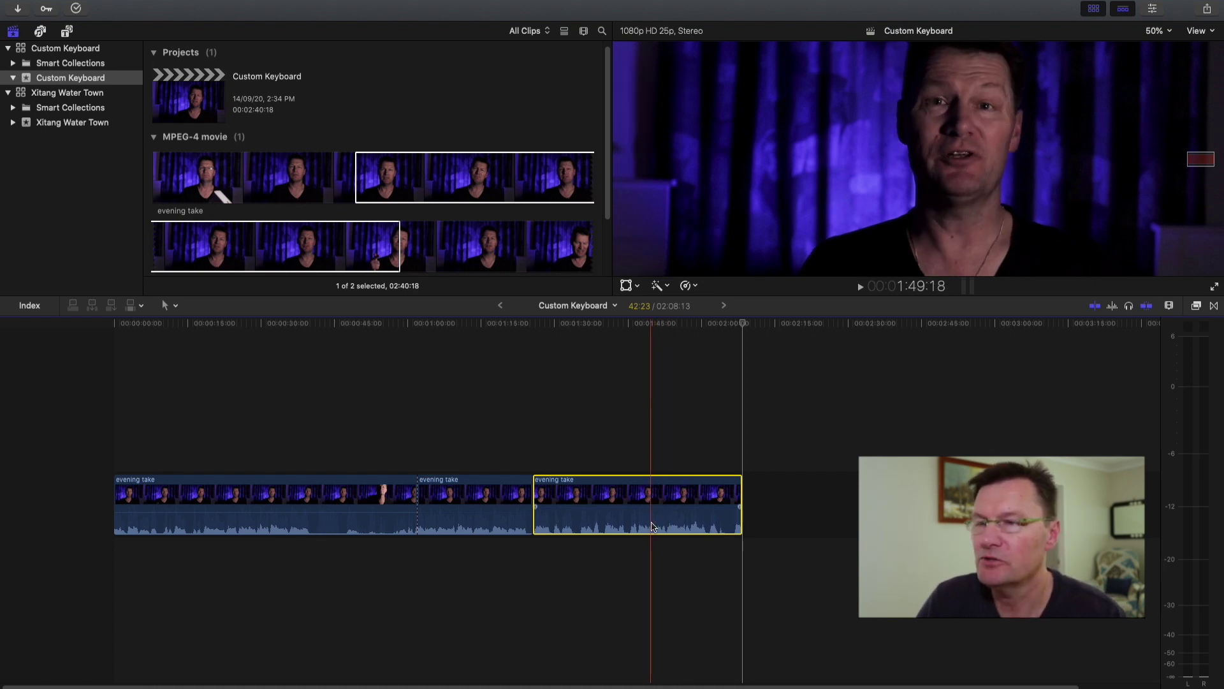
left_click_drag(659, 507, 661, 512)
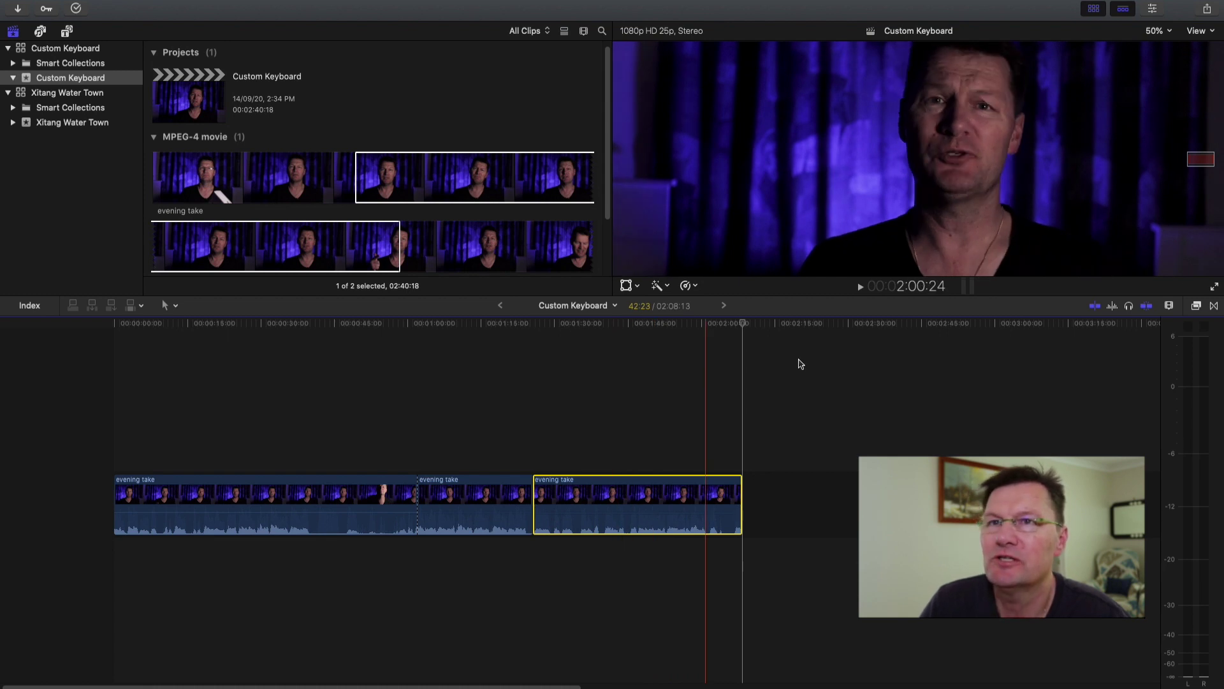
left_click(1153, 9)
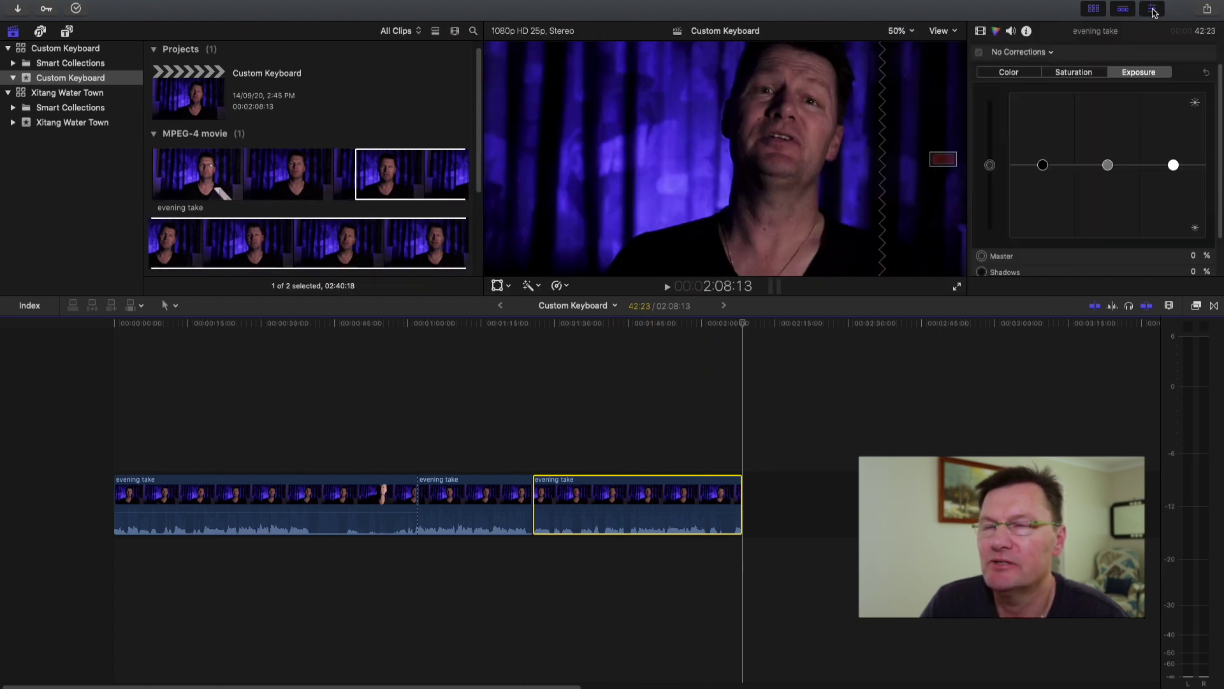
left_click(1012, 31)
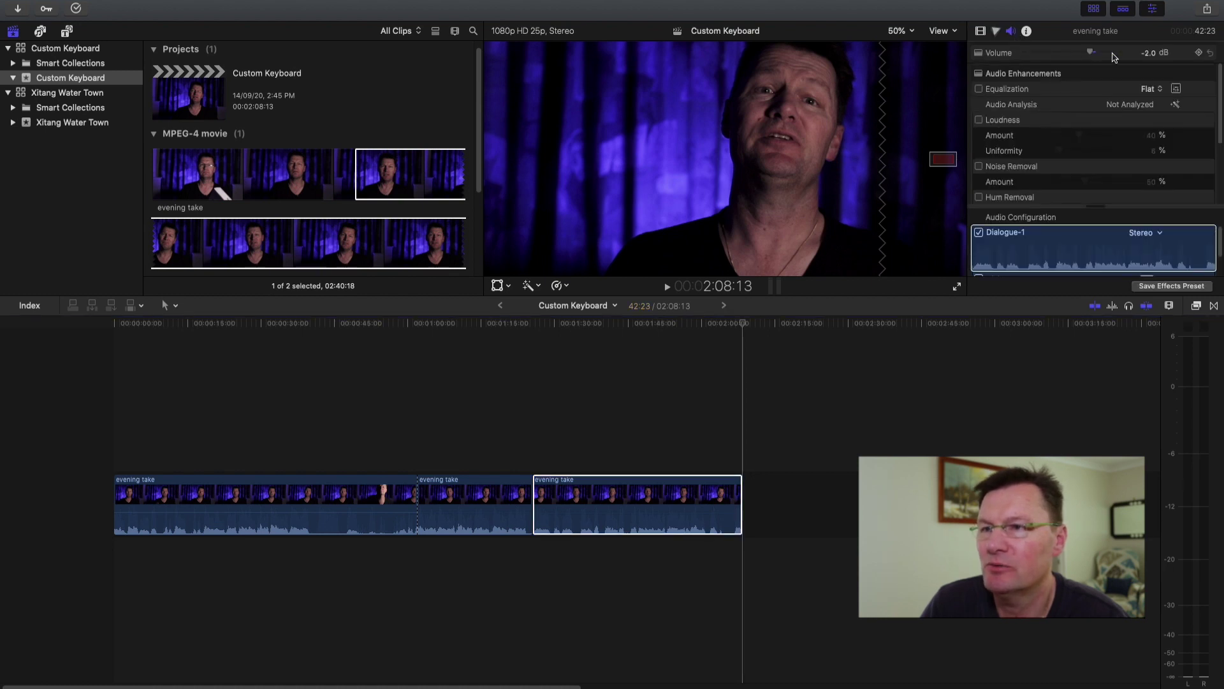
left_click(712, 495)
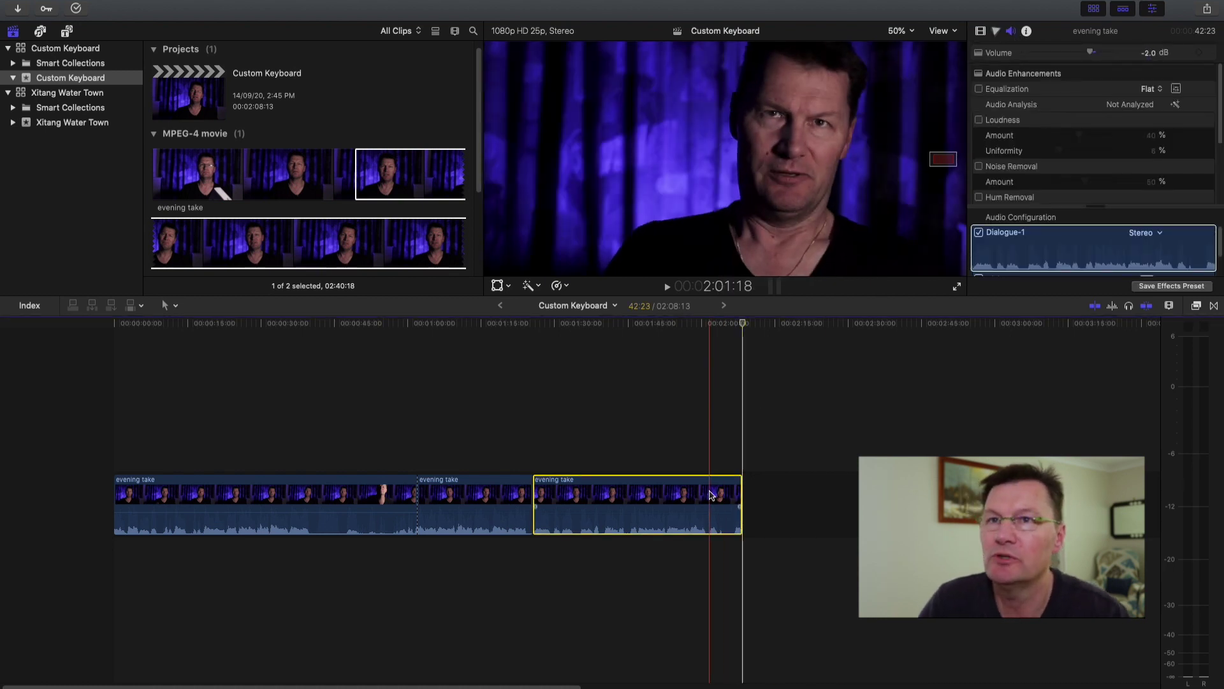
- Raise the volume of the last evening take segment to 9.0 dB
left_click(1151, 55)
left_click(688, 493)
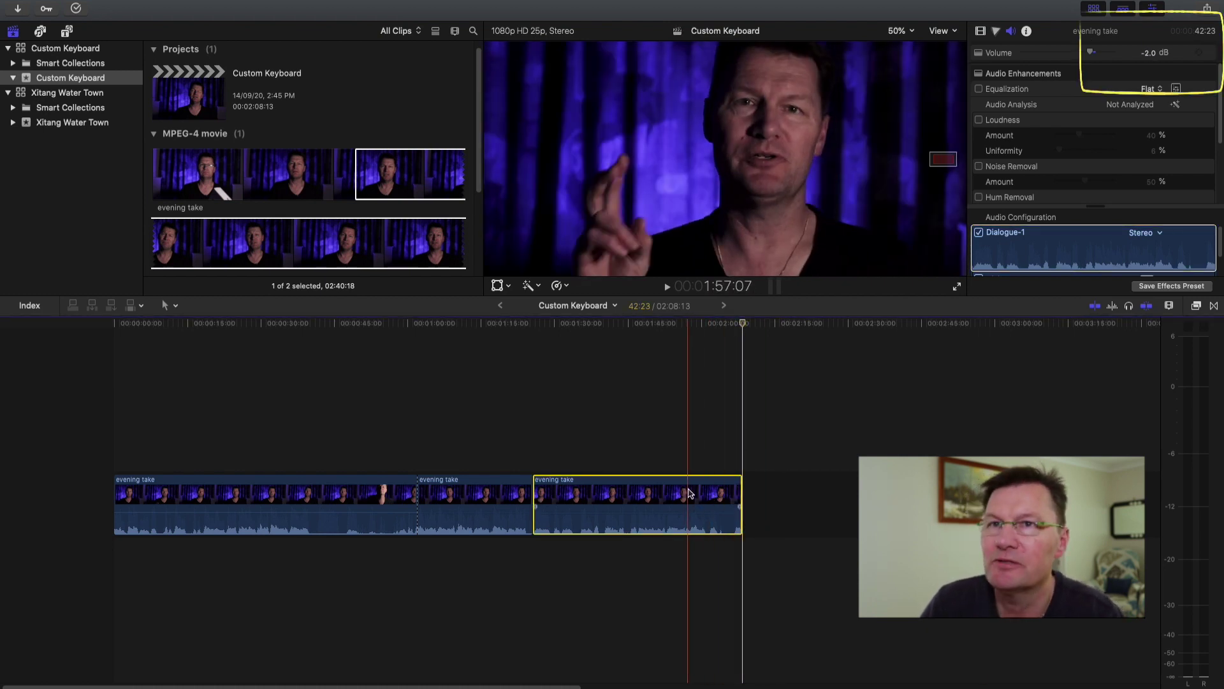
key("ctrl+equal")
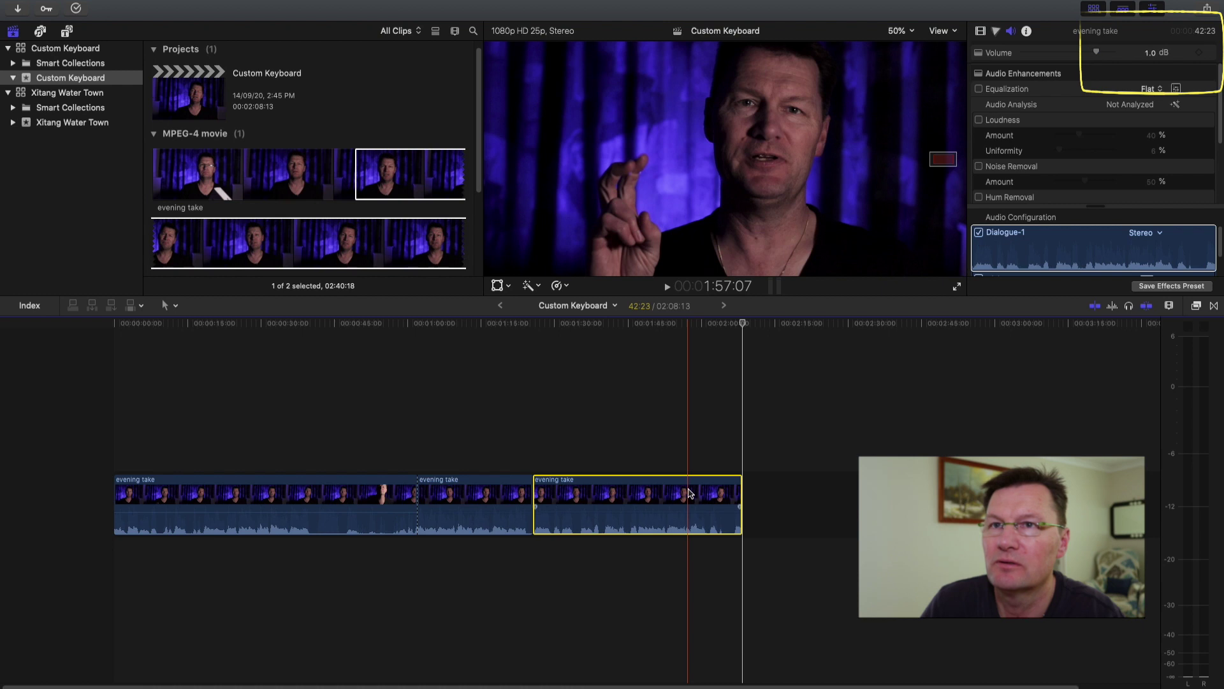
key("ctrl+equal")
key("ctrl+equal")
key("ctrl+equal")
key("ctrl+equal")
key("ctrl+equal")
key("ctrl+equal")
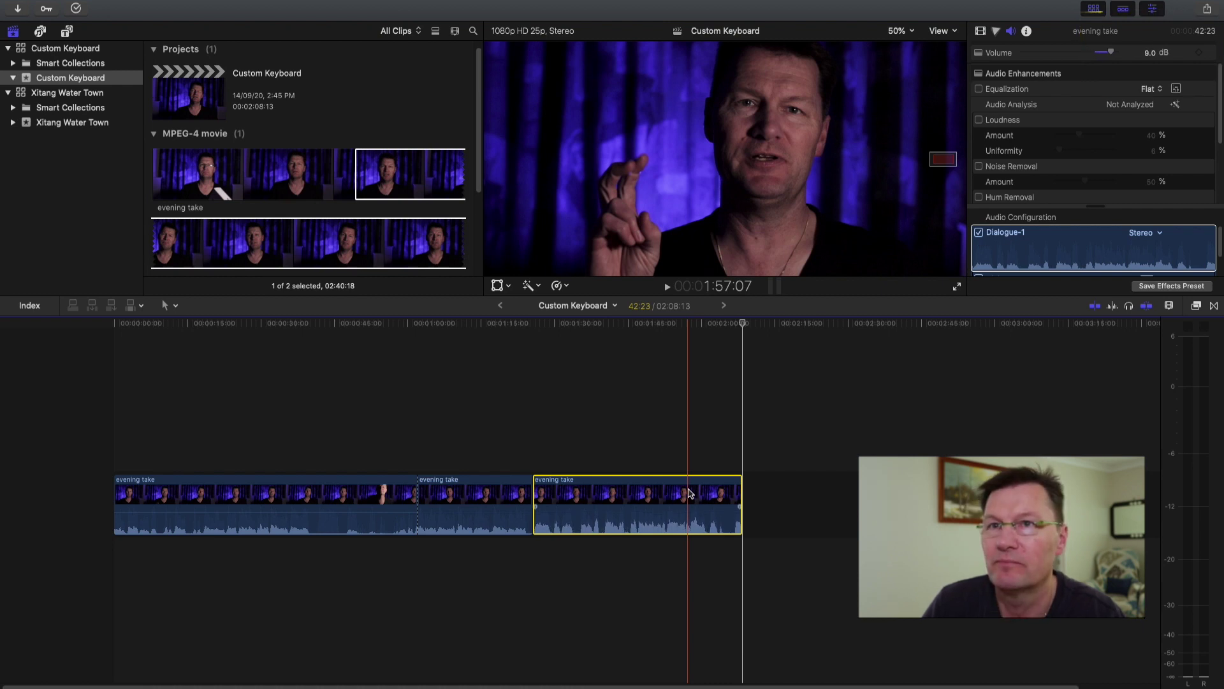
- Lower the volume of the last evening take segment to 2.0 dB
key("ctrl+minus")
key("ctrl+minus")
key("ctrl+minus")
key("ctrl+minus")
key("ctrl+minus")
key("ctrl+minus")
key("ctrl+minus")
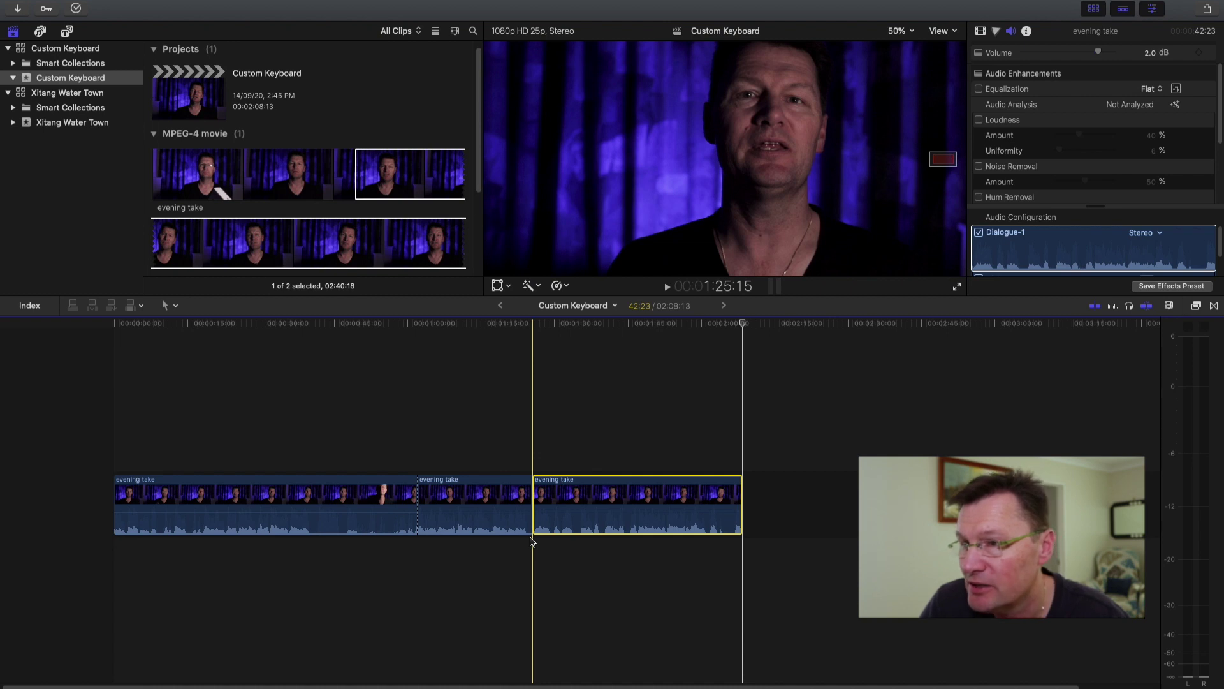
- Trim the end of the middle evening take segment back to 1:25:06
key("super+equal")
key("super+equal")
key("super+equal")
key("super+equal")
key("super+equal")
left_click(478, 553)
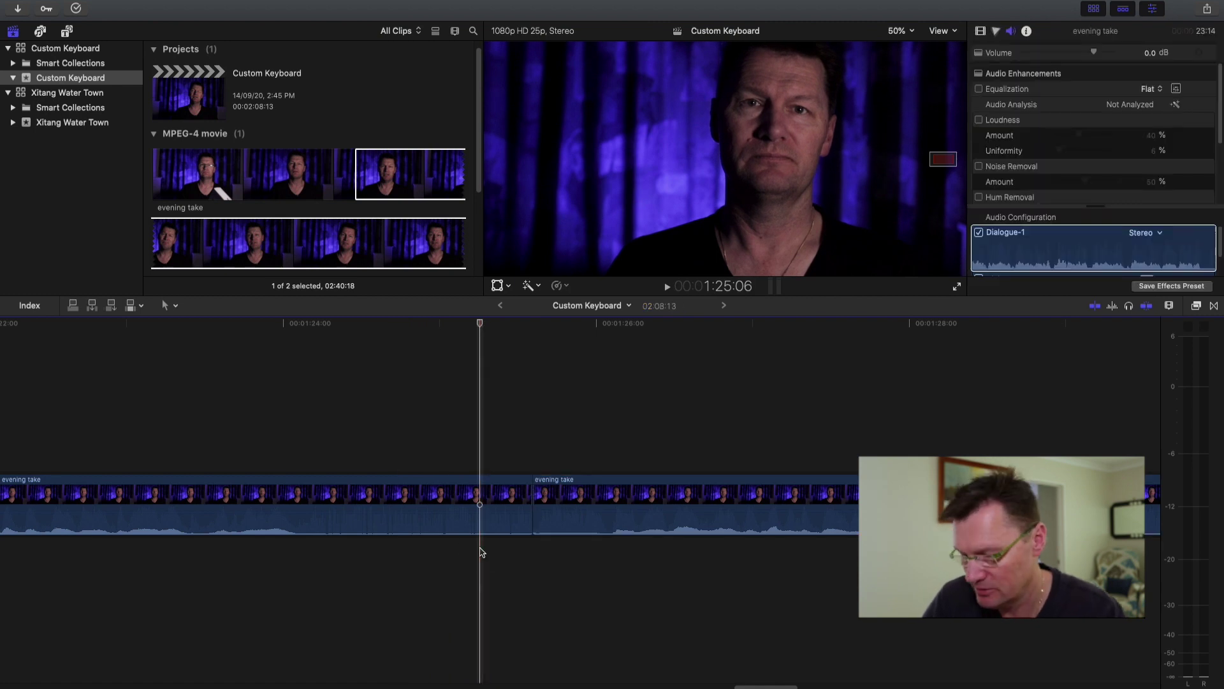
key("alt+bracketright")
- Connect a default Basic Title roughly midway over the last evening take segment and blade that segment at 1:32:08
key("super+minus")
key("super+minus")
key("super+minus")
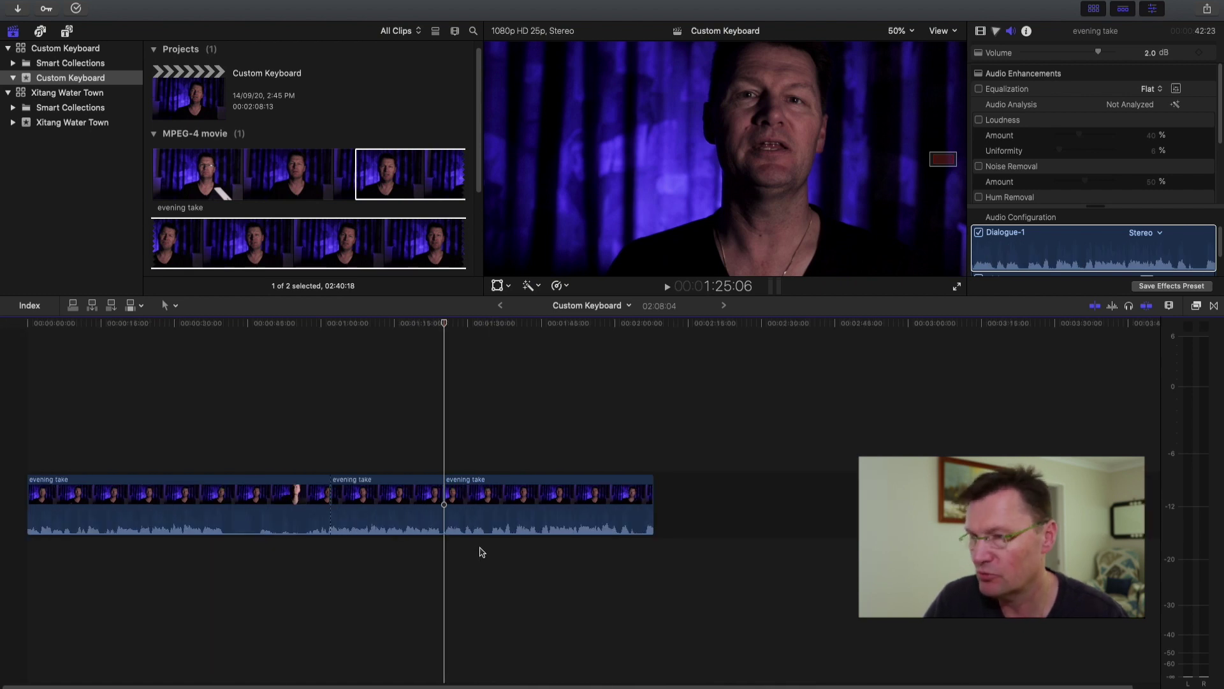
key("super+equal")
key("super+equal")
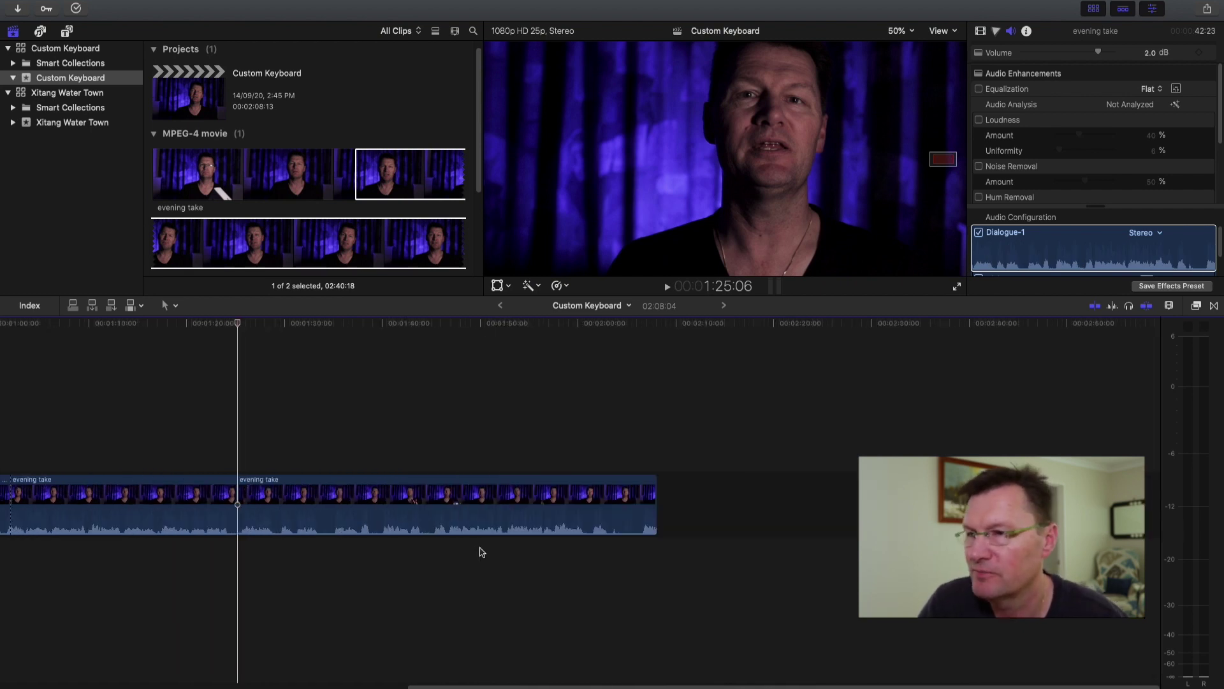
left_click(426, 562)
key("ctrl+t")
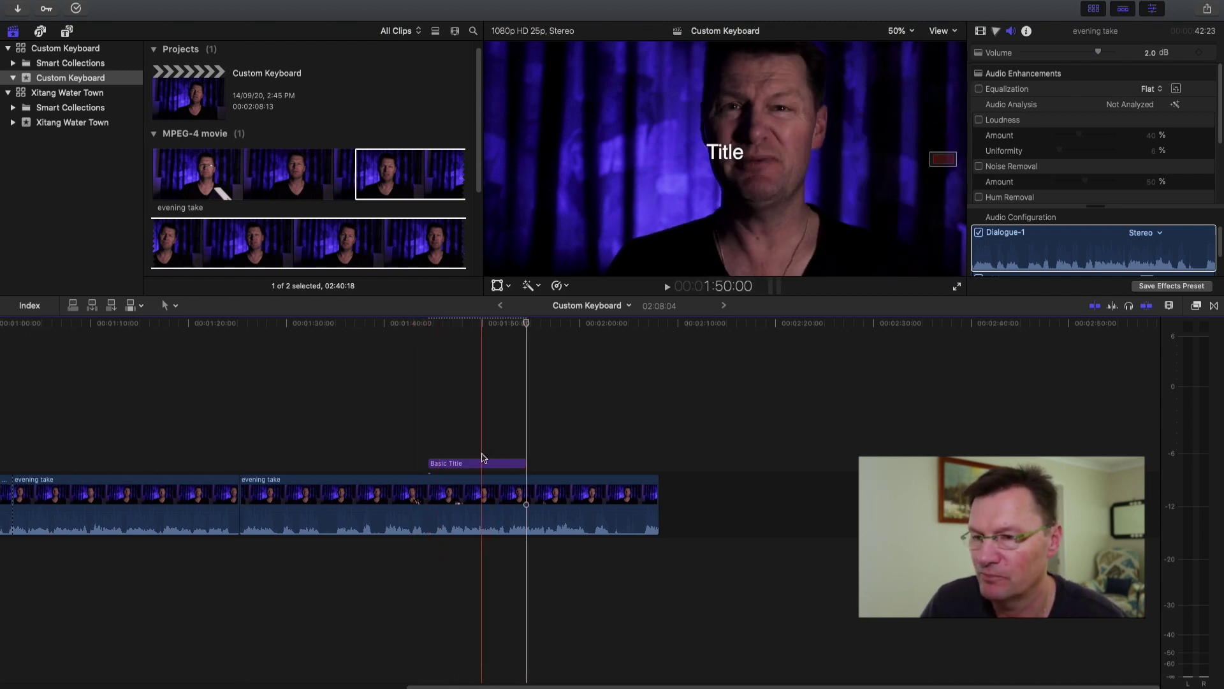
left_click(310, 574)
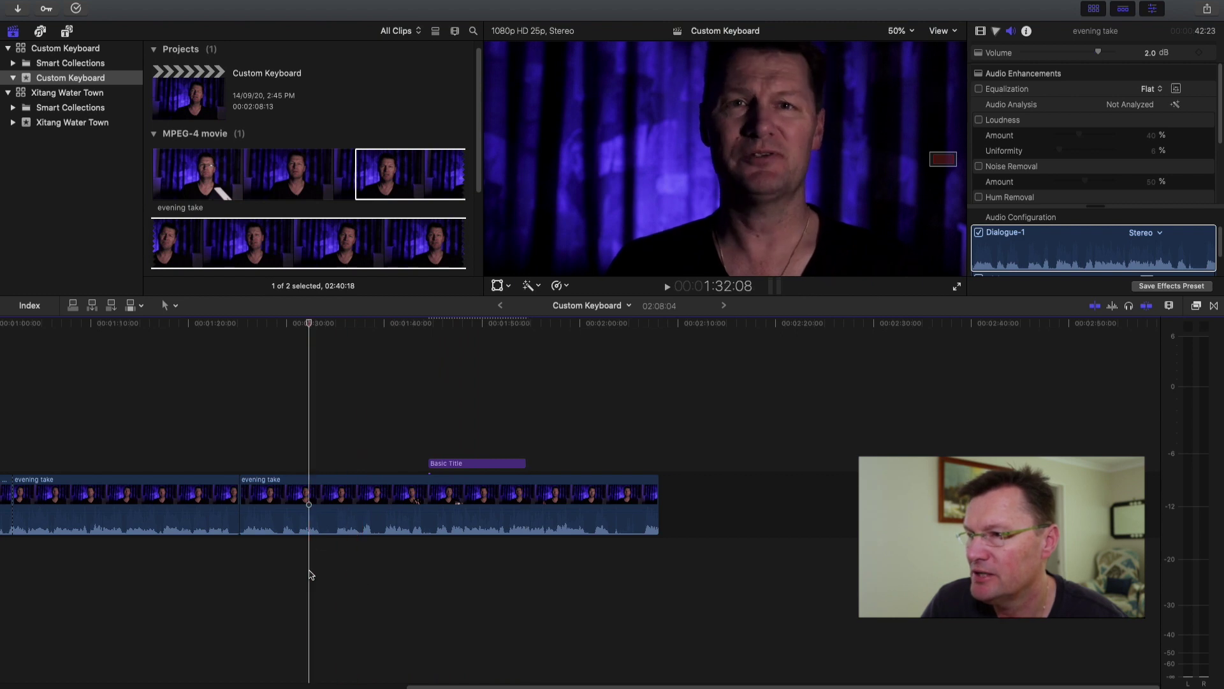
key("ctrl+b")
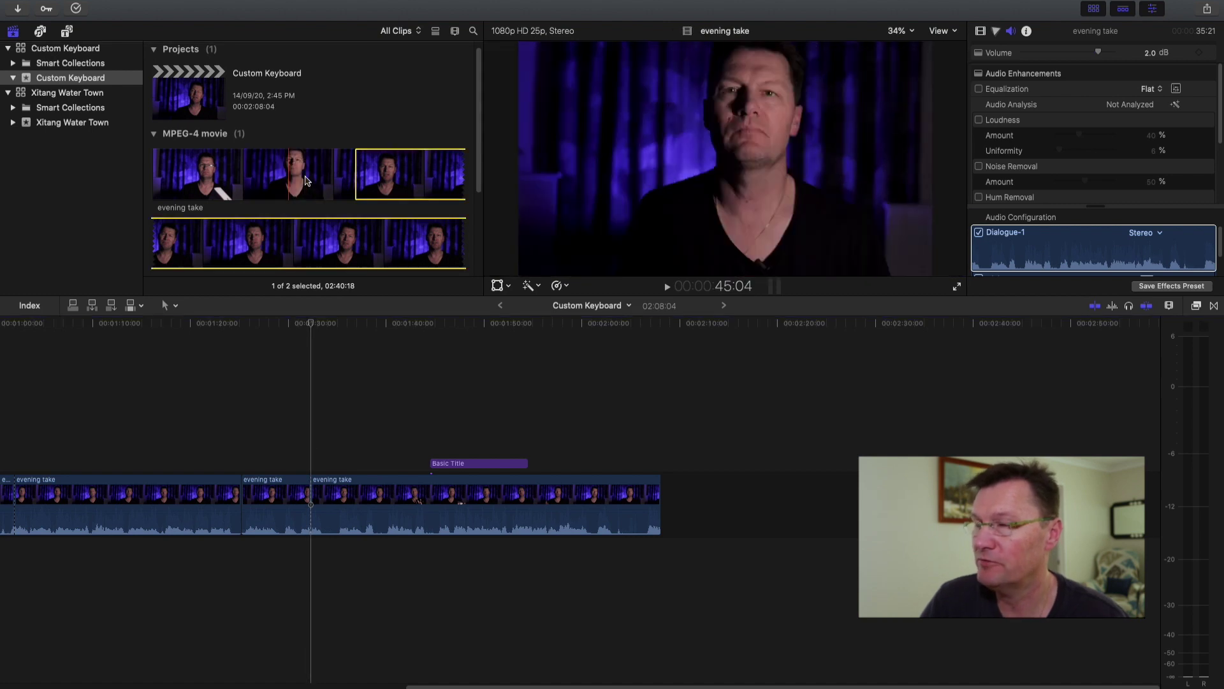
- Connect a 15:08 range of the evening take clip above the timeline across the 1:25:06 cut and detach its audio
left_click_drag(252, 179, 183, 442)
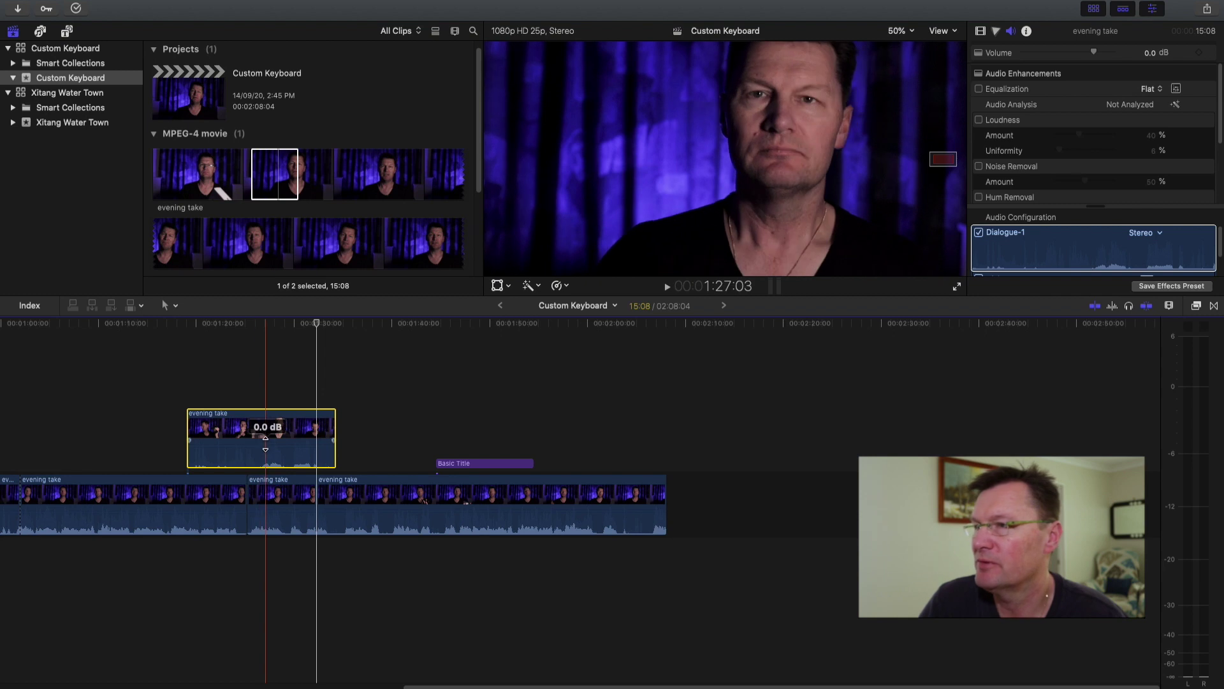
right_click(248, 444)
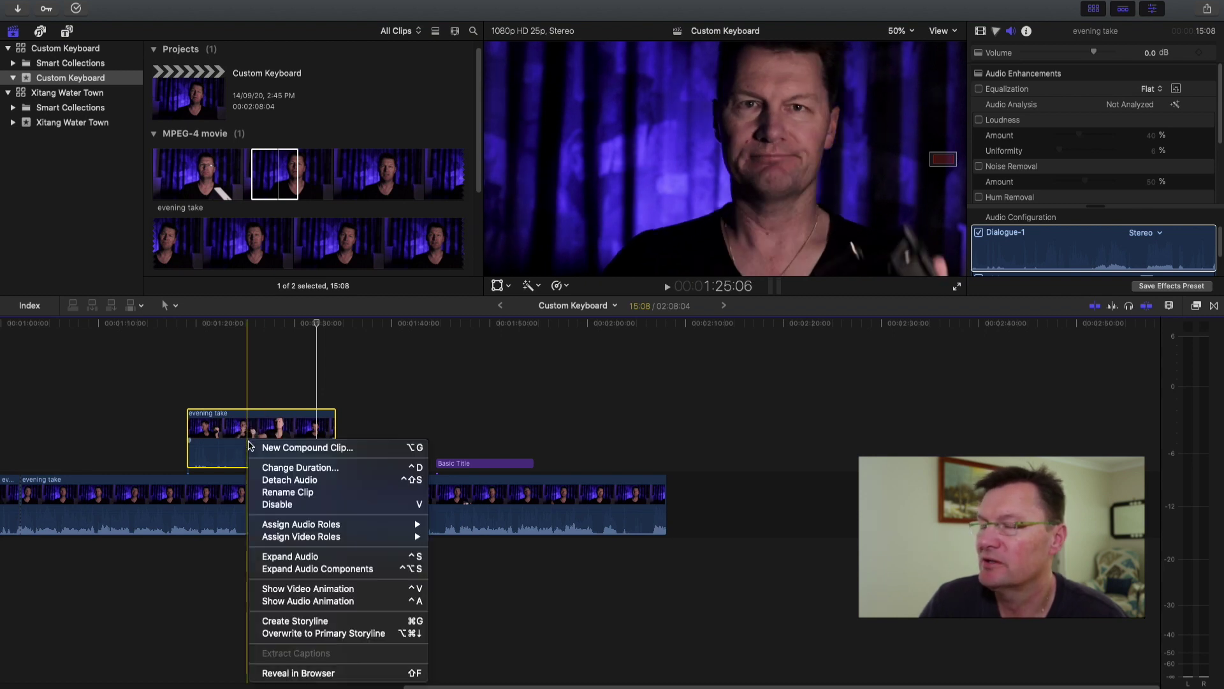
left_click(280, 480)
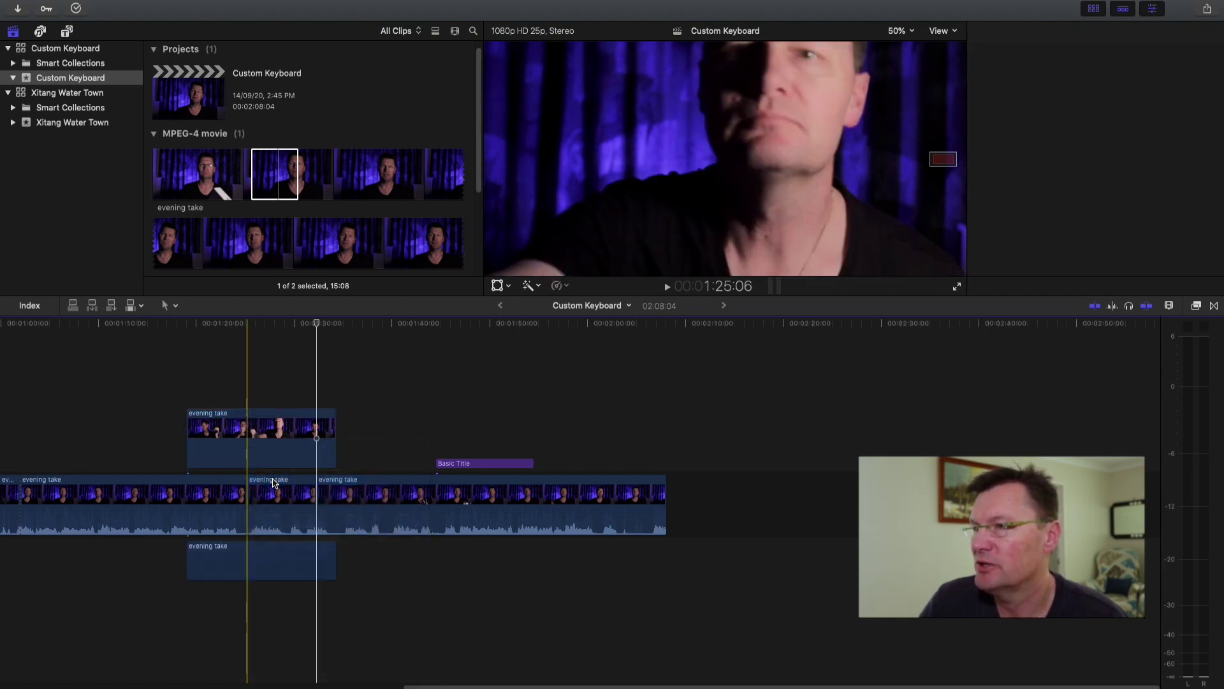
- Delete the detached audio and the connected evening take video clip it came from
left_click(270, 566)
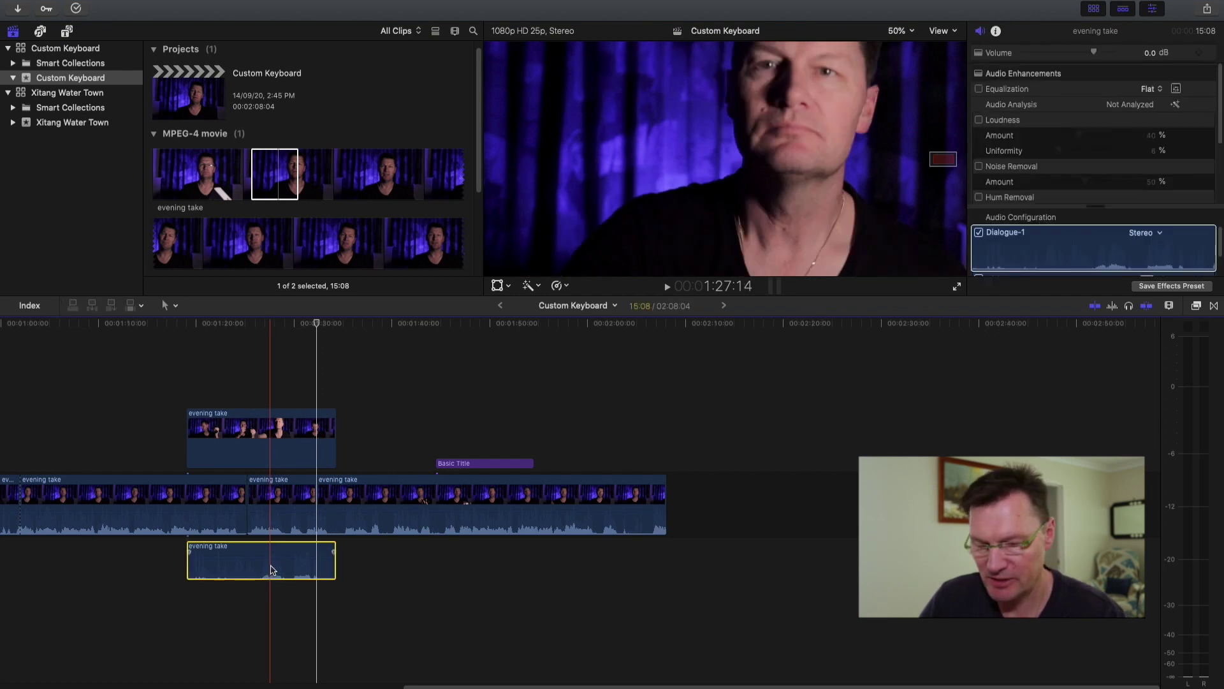
key("Delete")
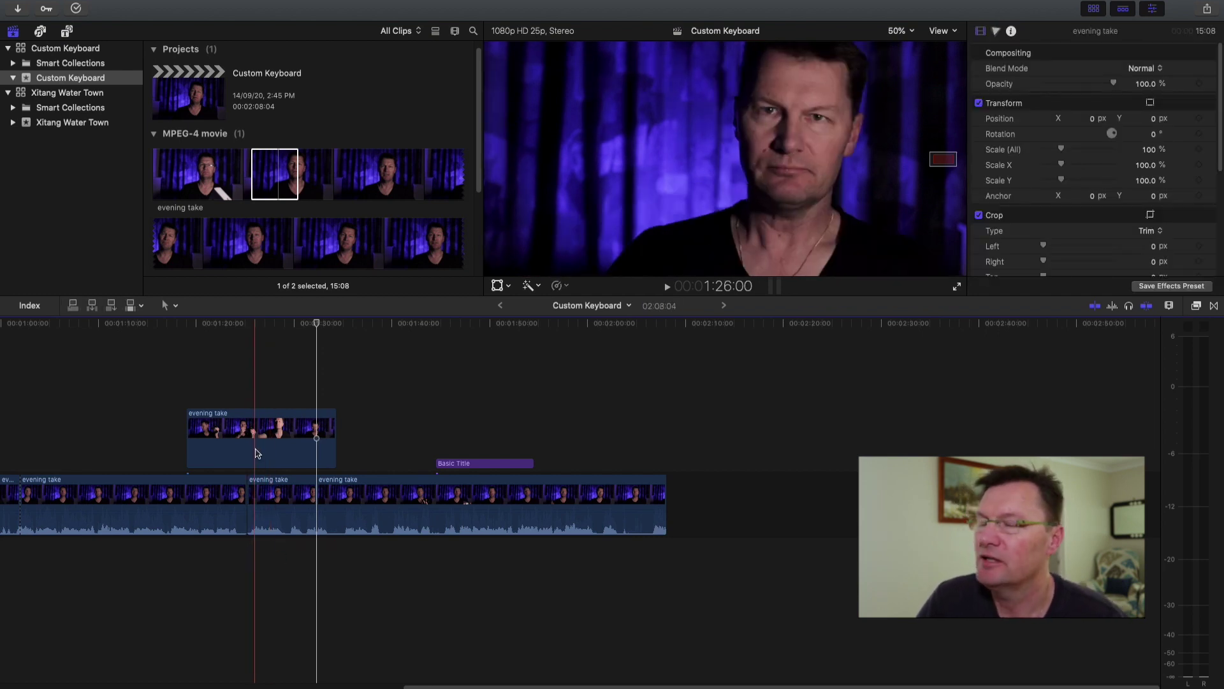
left_click(257, 453)
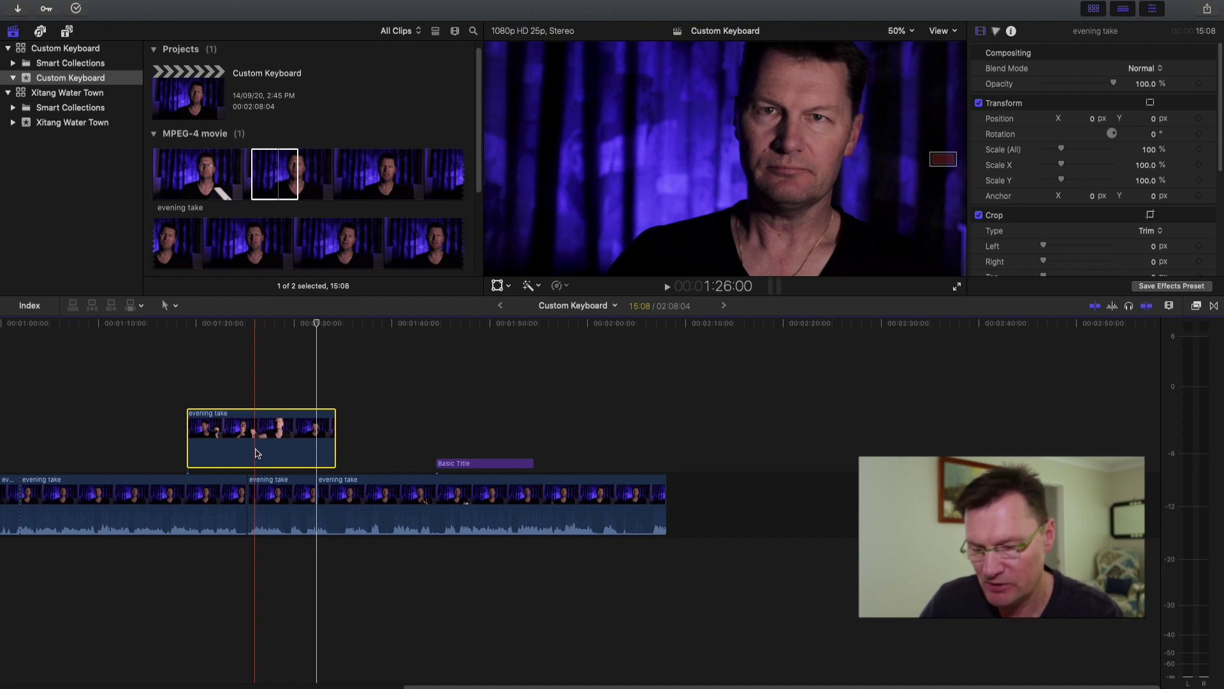
key("Delete")
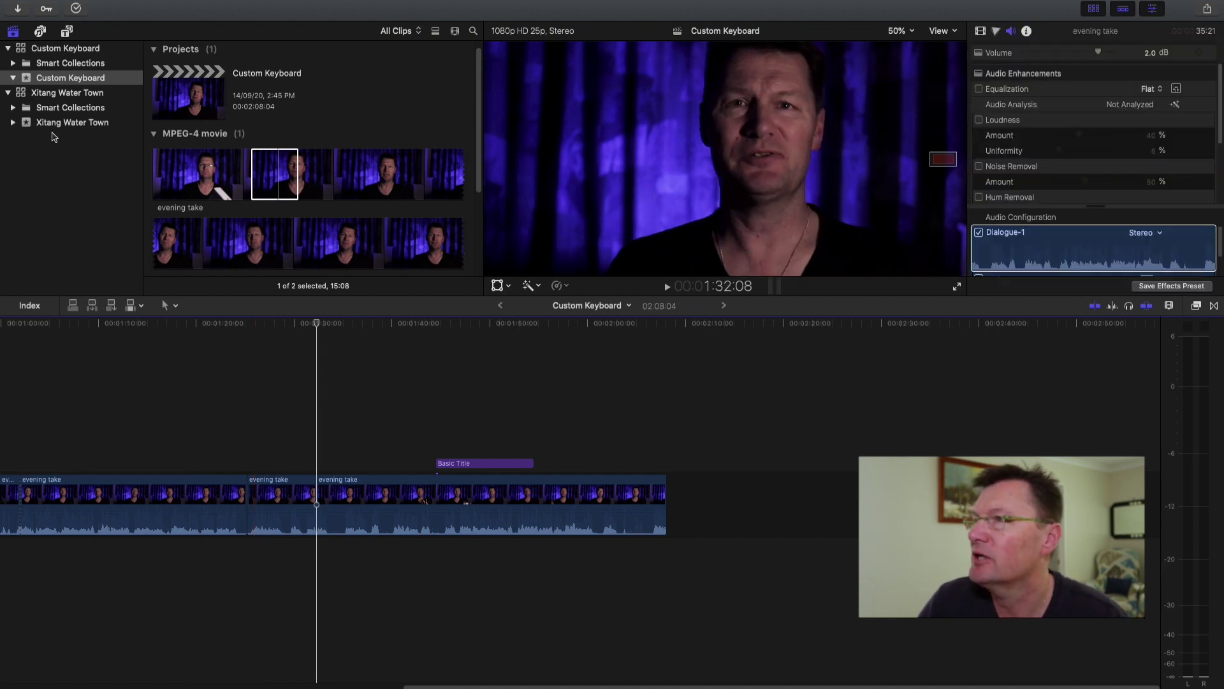
- Open the Command Editor, search for "detach audio" and check which commands are assigned to the D key
left_click(63, 3)
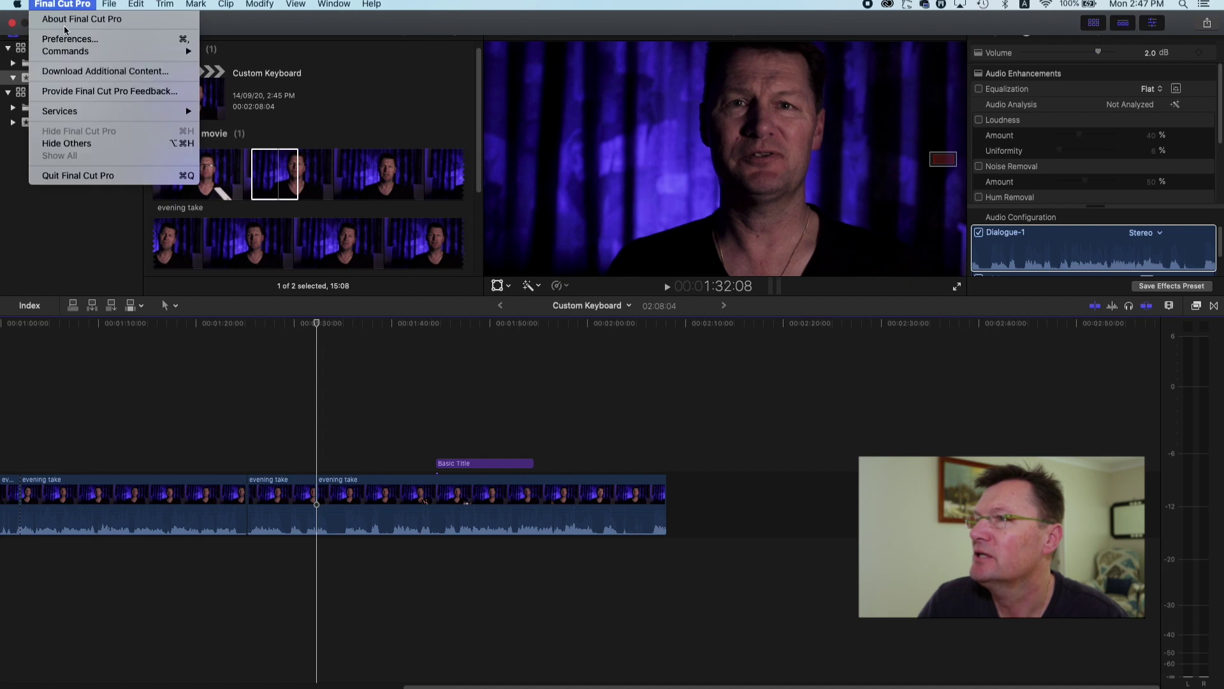
mouse_move(69, 50)
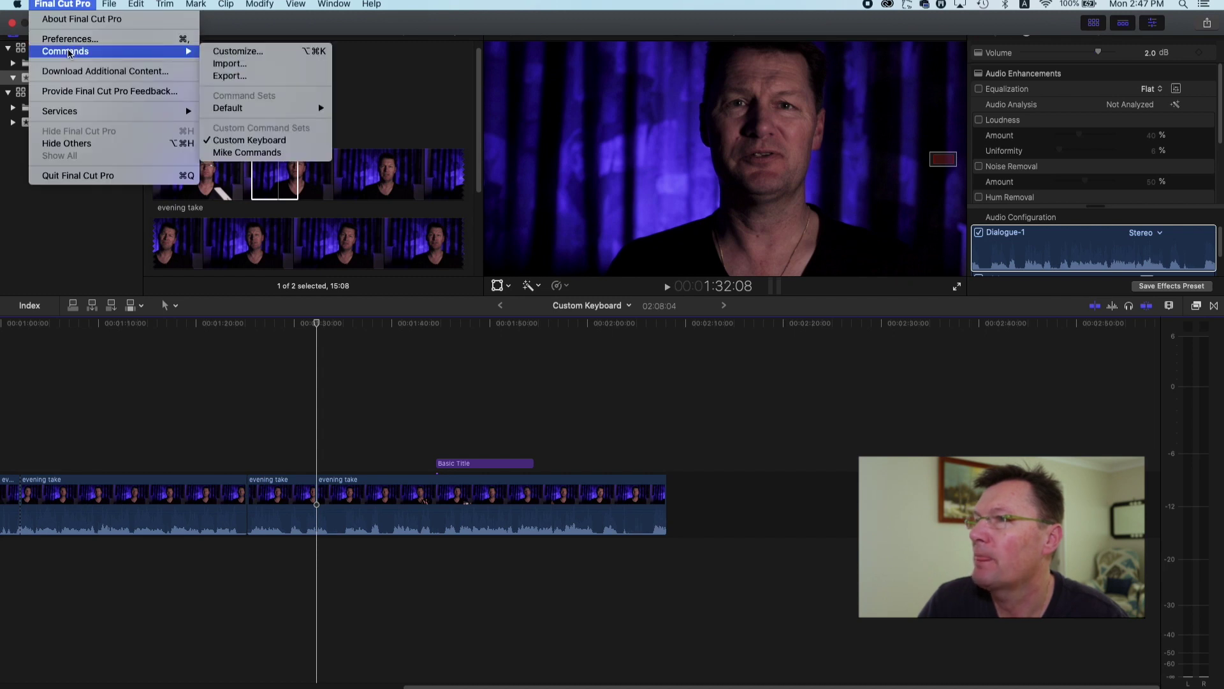
left_click(233, 50)
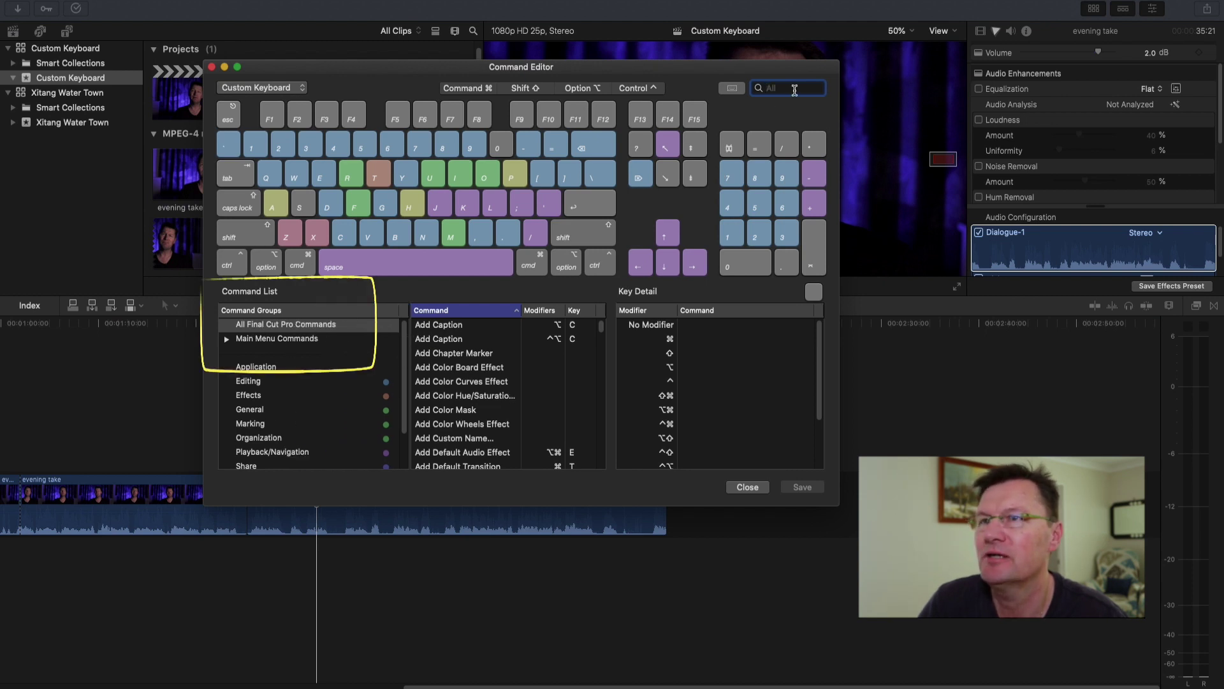
type("detach")
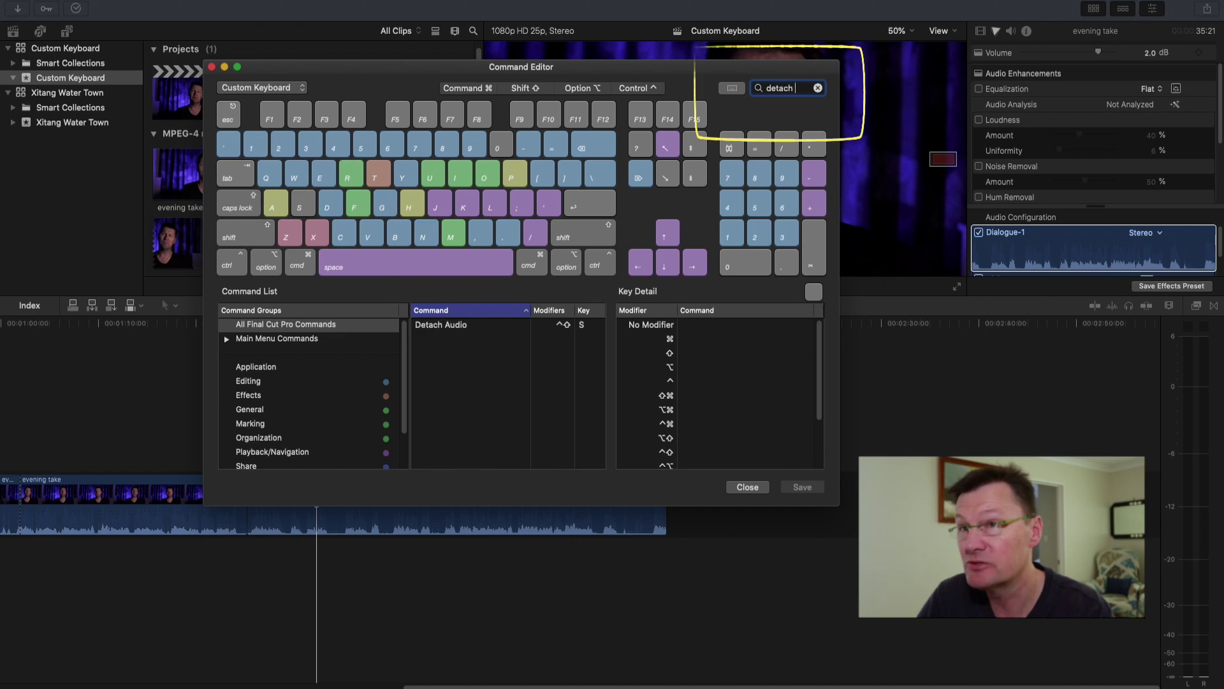
type(" audio")
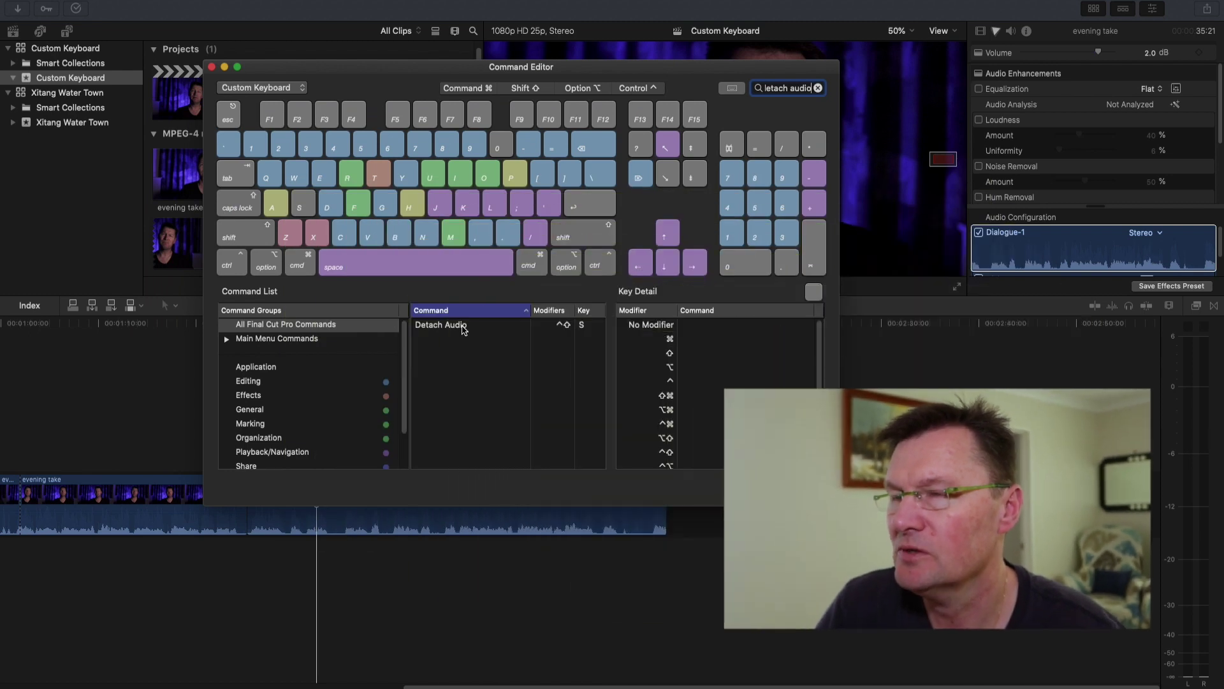
left_click(328, 205)
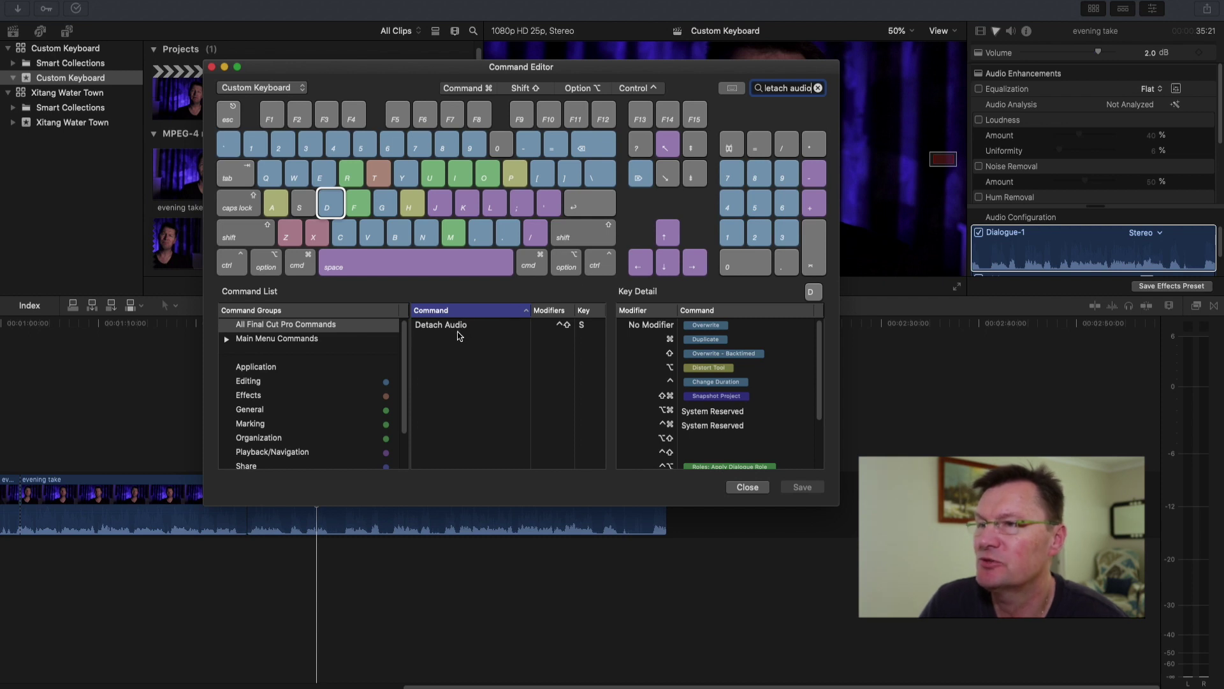
- Search the commands for "overwrite" and display the description of the Overwrite command
left_click(819, 88)
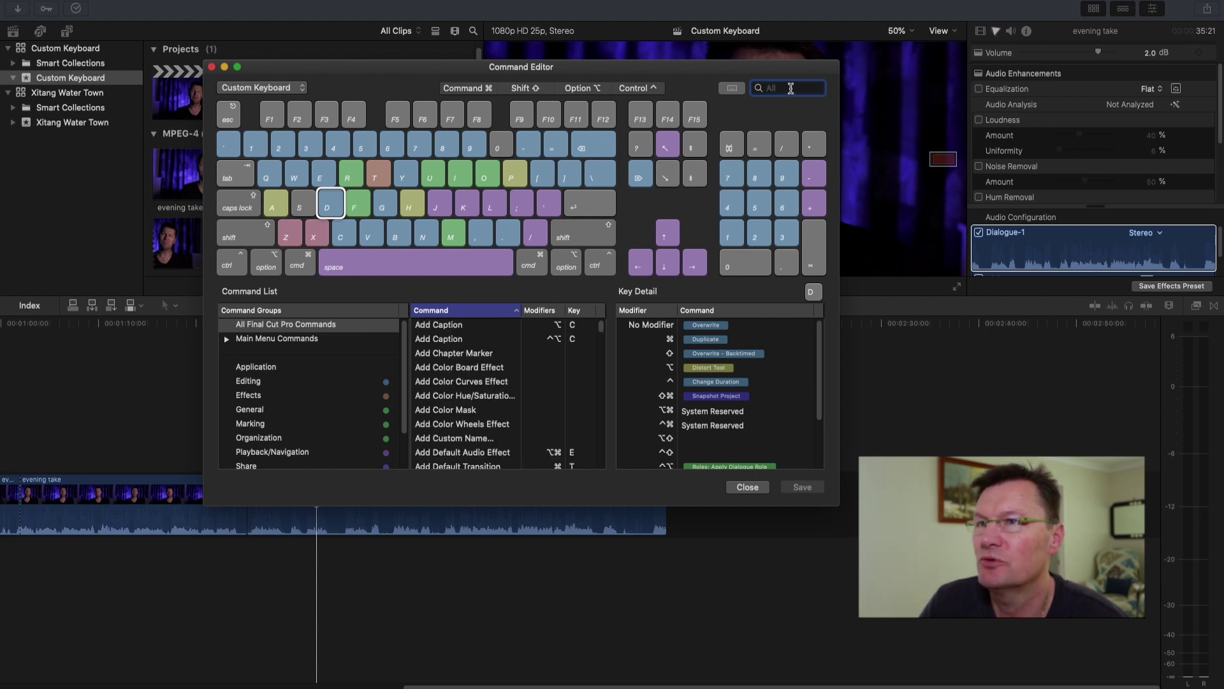
type("overwrite")
left_click(561, 326)
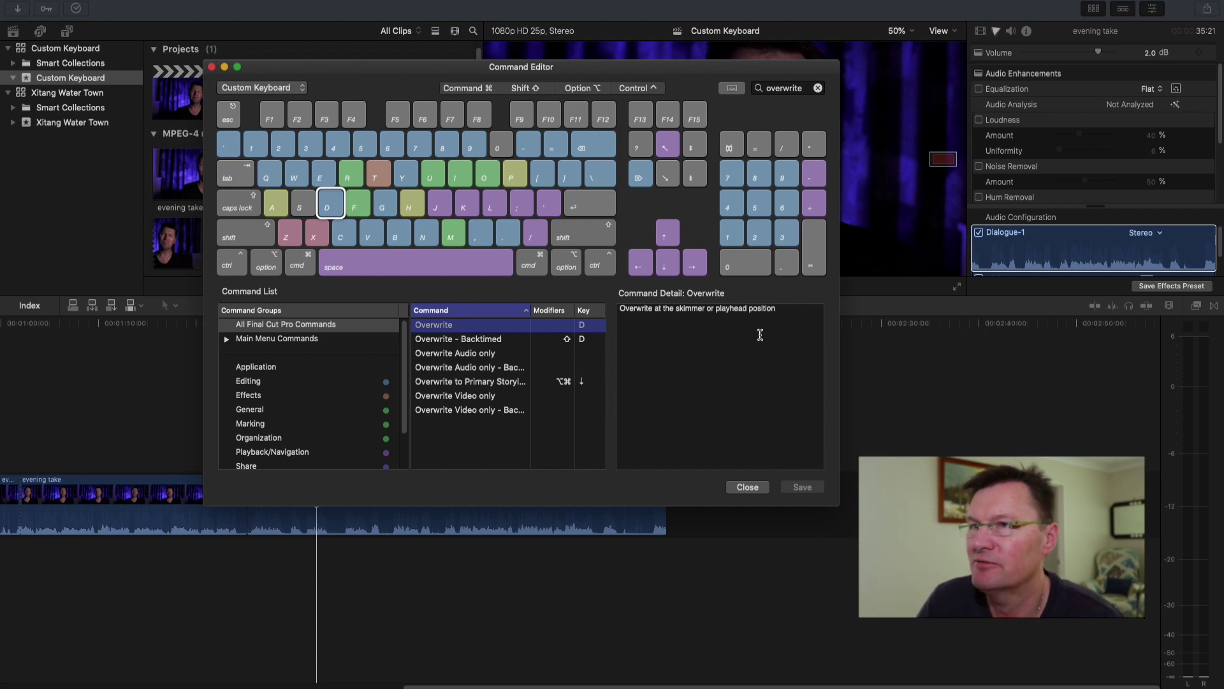
- Search for "detach", assign Detach Audio to the D key with no modifier, and save and close the command set
left_click(818, 88)
type("detach")
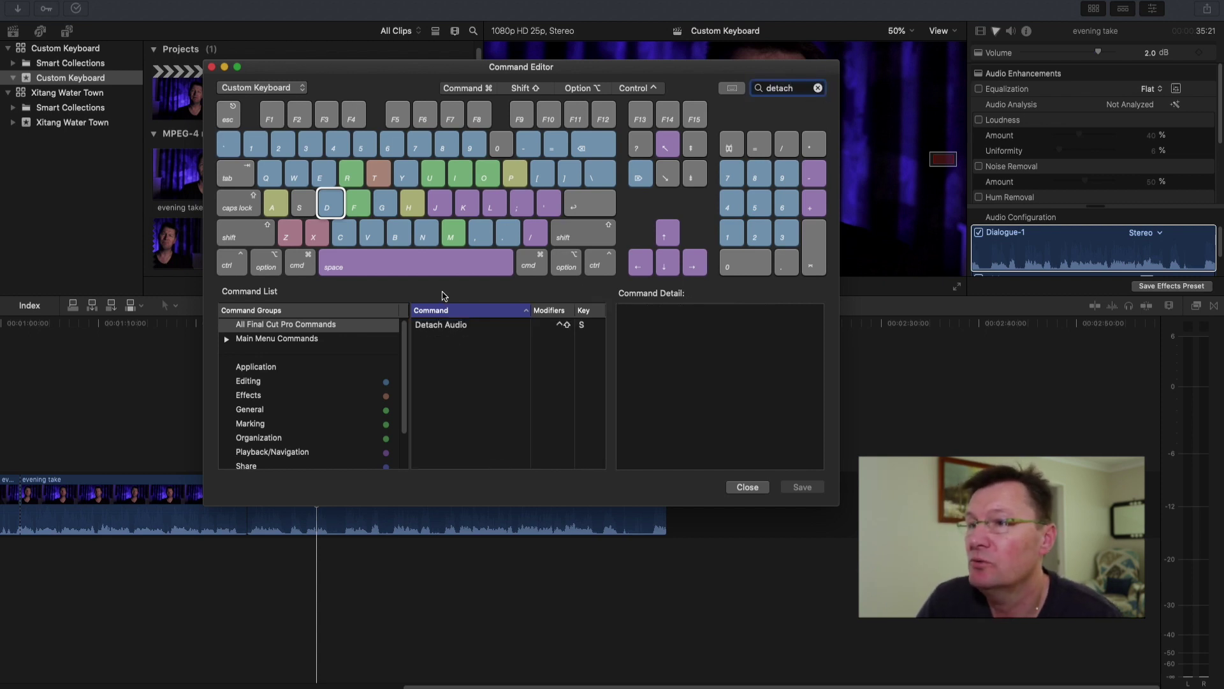
left_click(334, 211)
left_click_drag(441, 328, 710, 326)
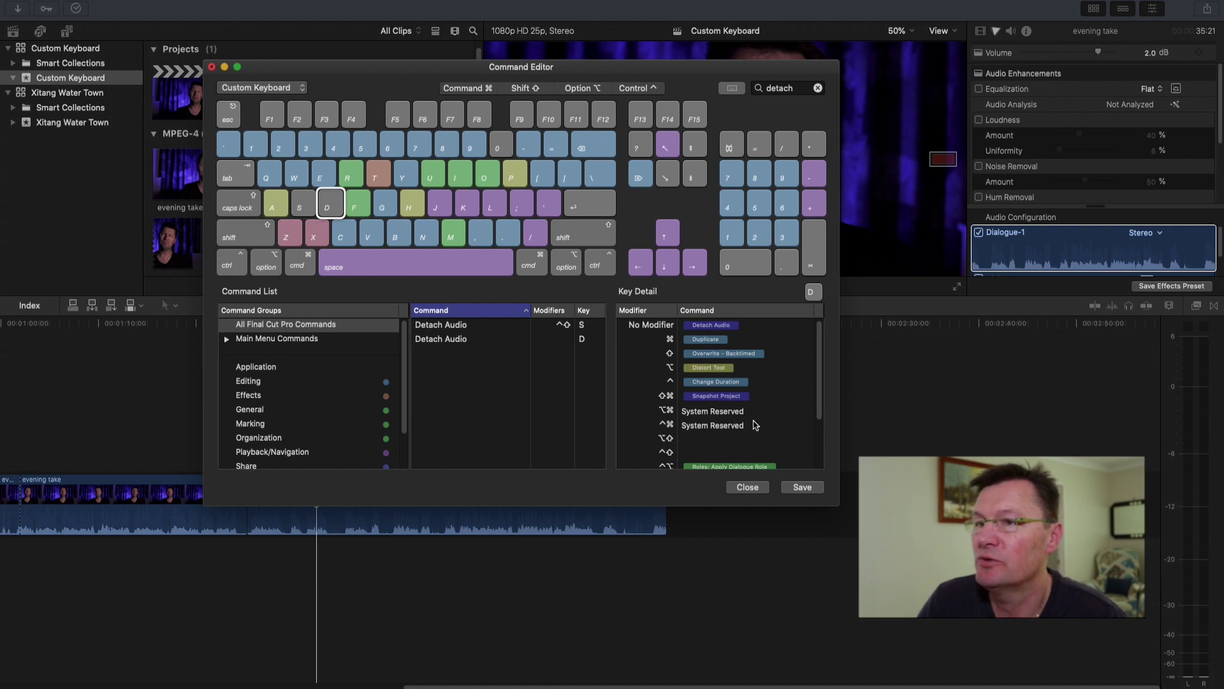
left_click(797, 489)
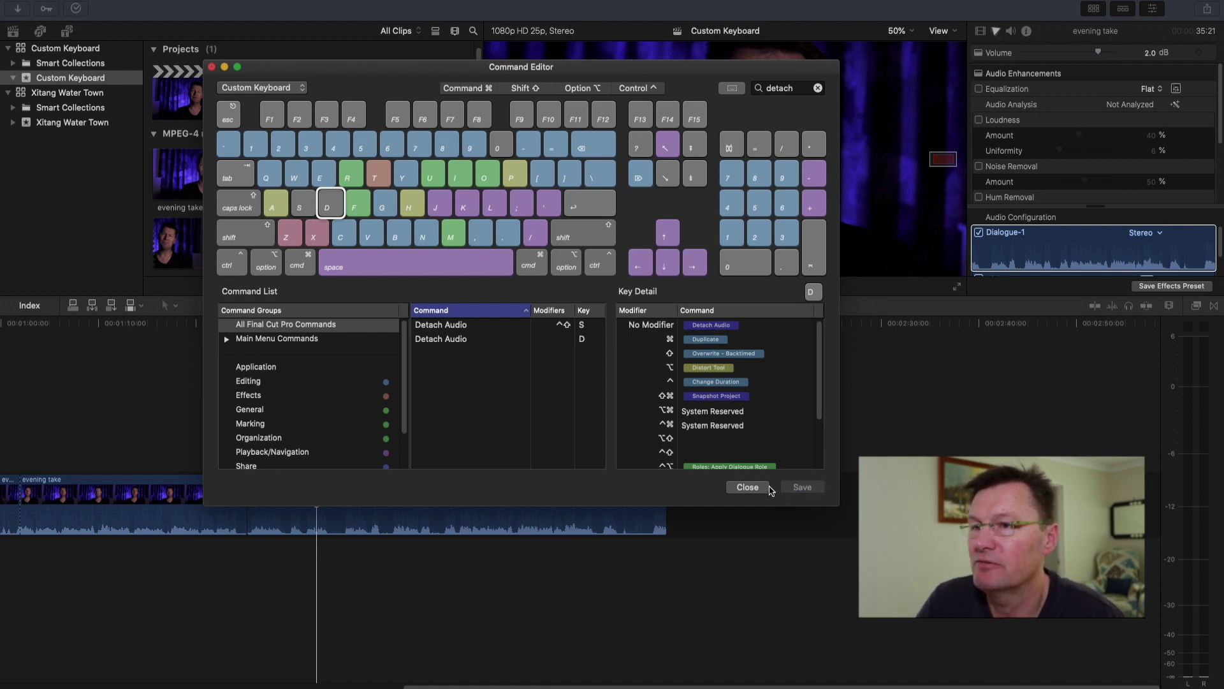
left_click(748, 487)
- Connect the selected 15:08 evening take range above the 1:25:06 cut again and detach its audio with the new shortcut
left_click_drag(262, 174, 181, 425)
left_click(240, 438)
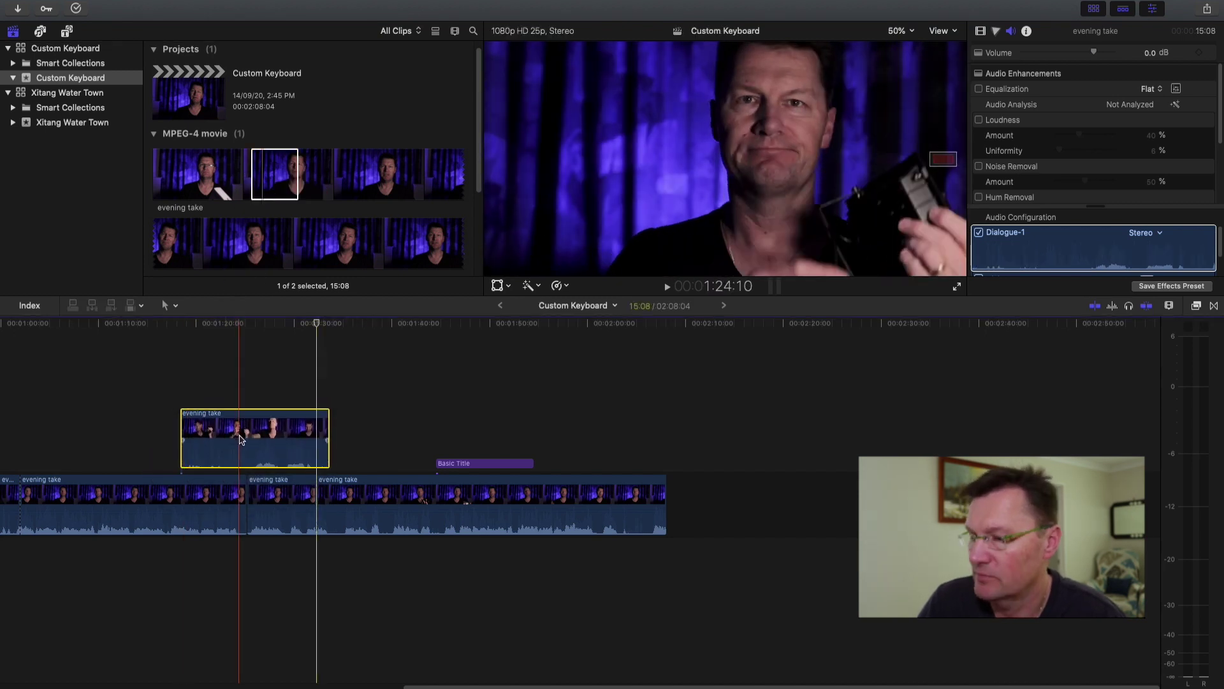
key("ctrl+shift+s")
- Remove the detached audio and the connected evening take video from the timeline
left_click(246, 564)
key("Delete")
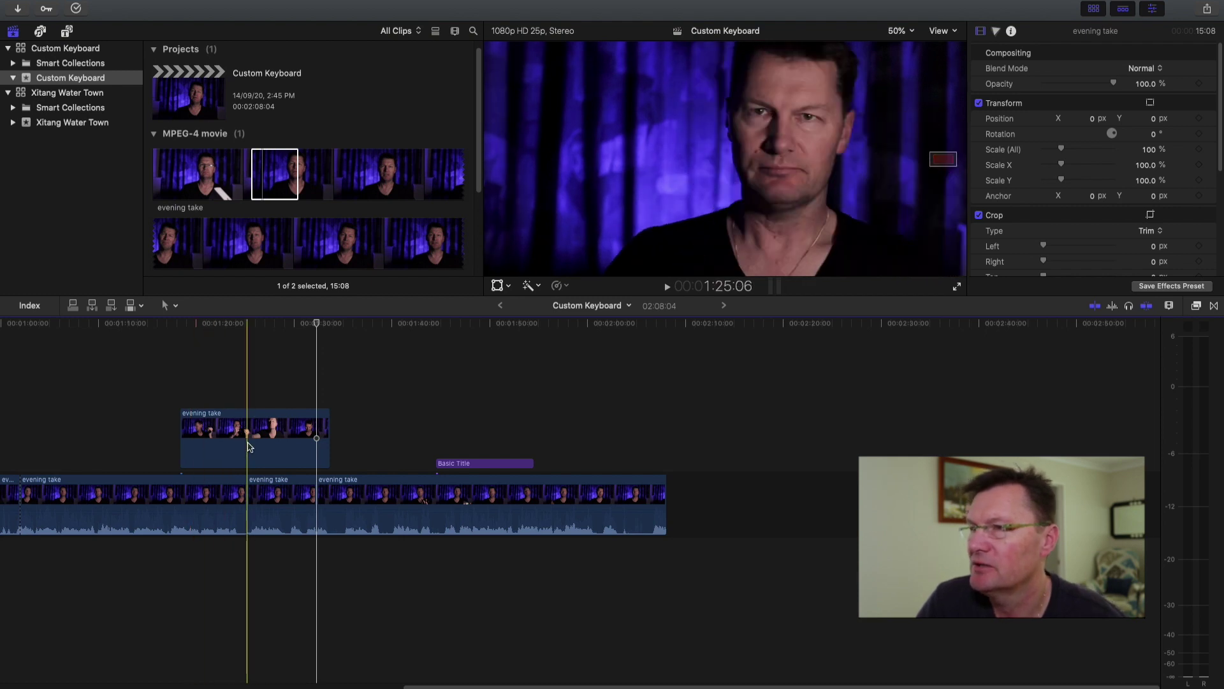
key("Delete")
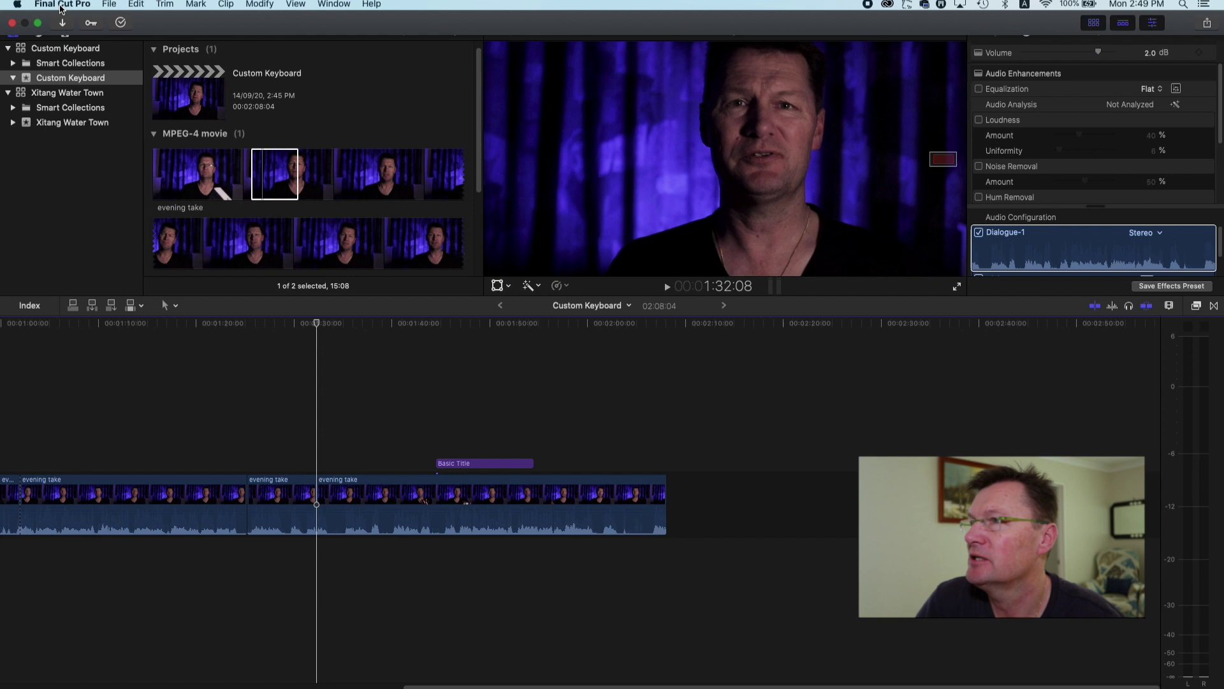
- Open the command customization for the Custom Keyboard set and search the commands for "storyline"
left_click(62, 5)
mouse_move(69, 52)
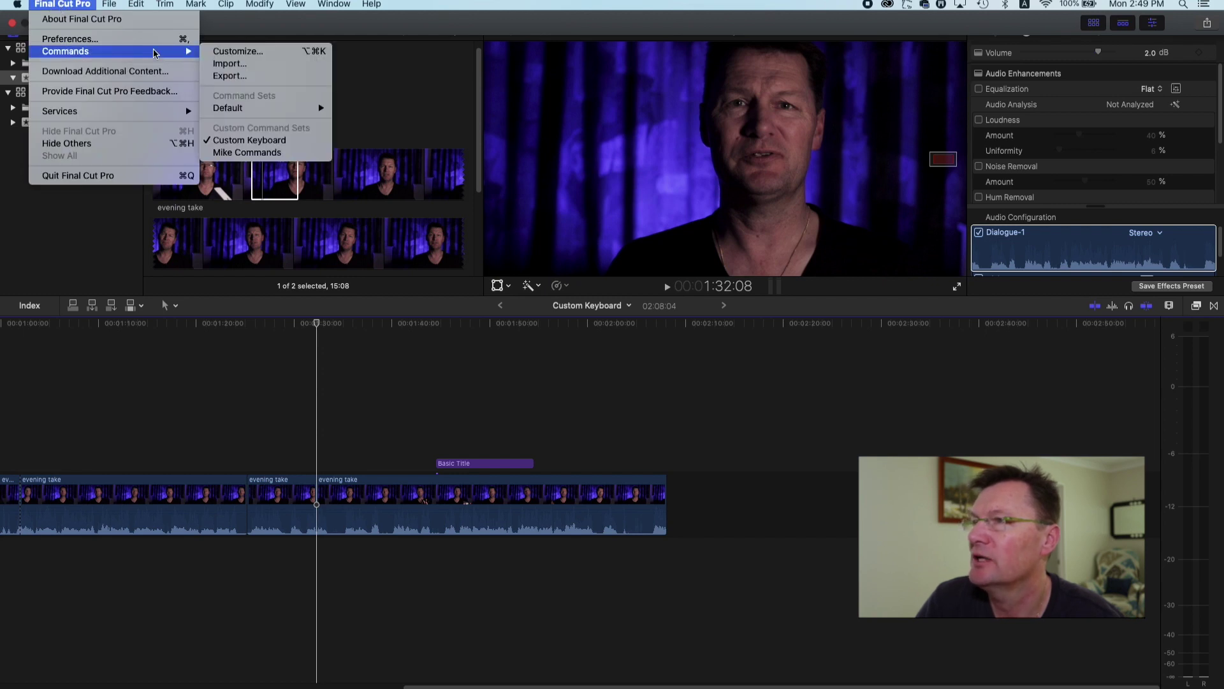
left_click(237, 51)
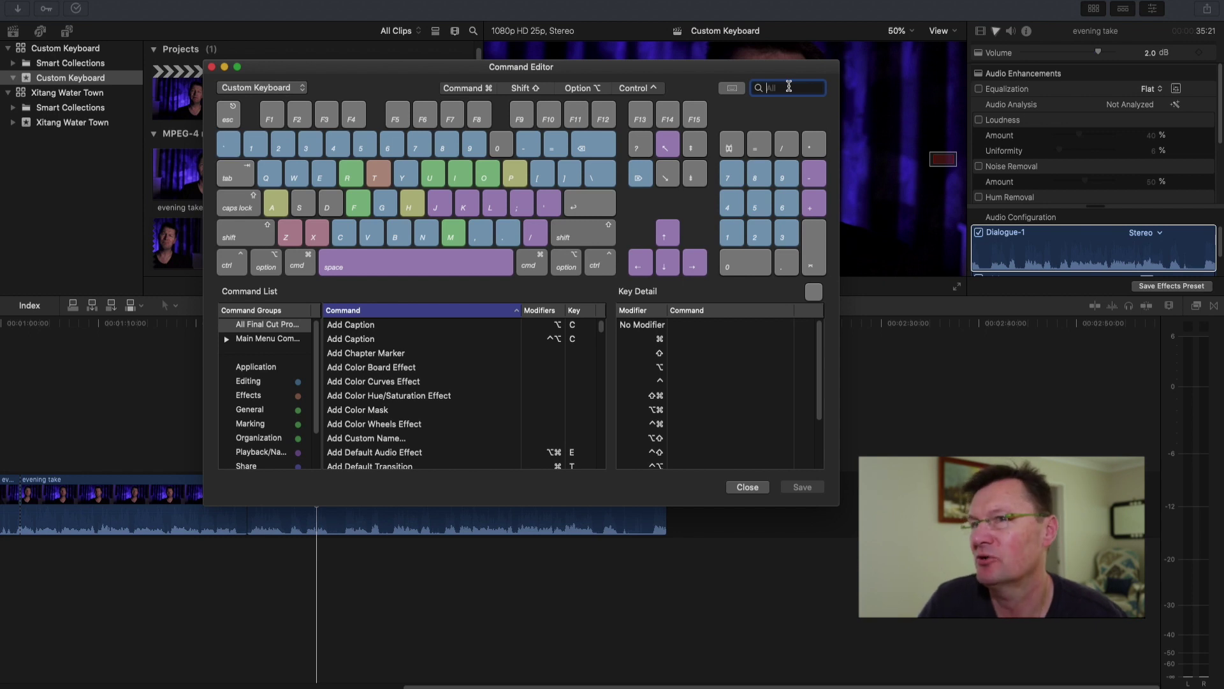
type("st")
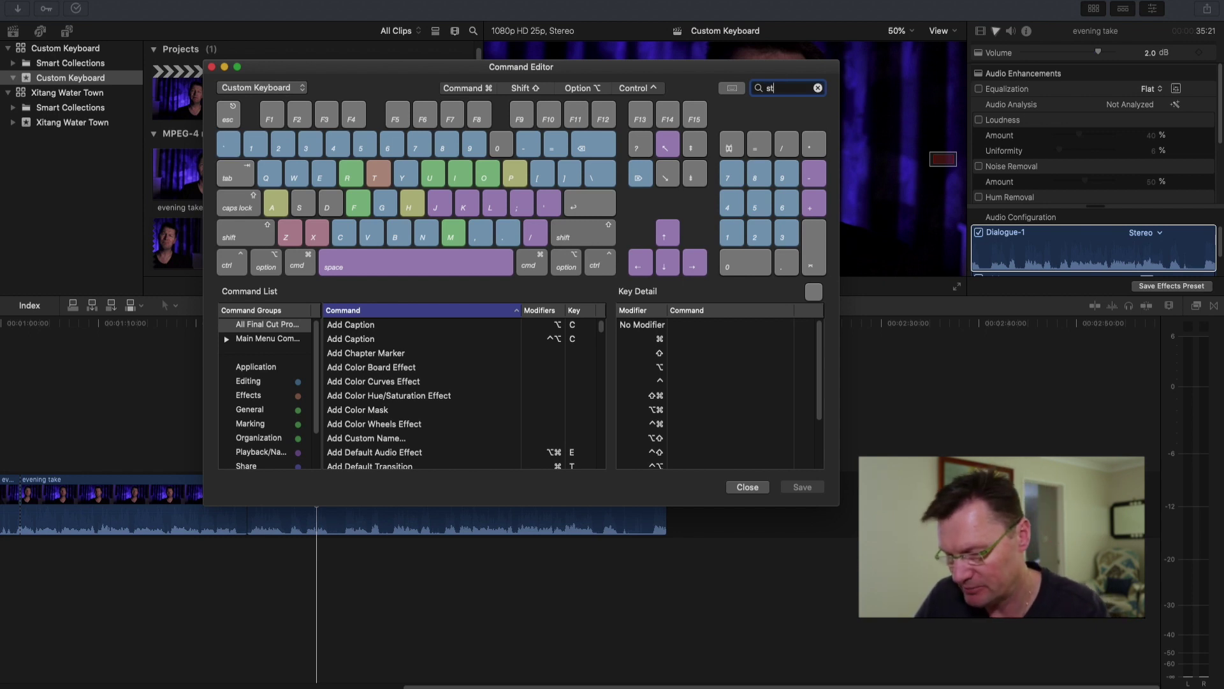
type("orl")
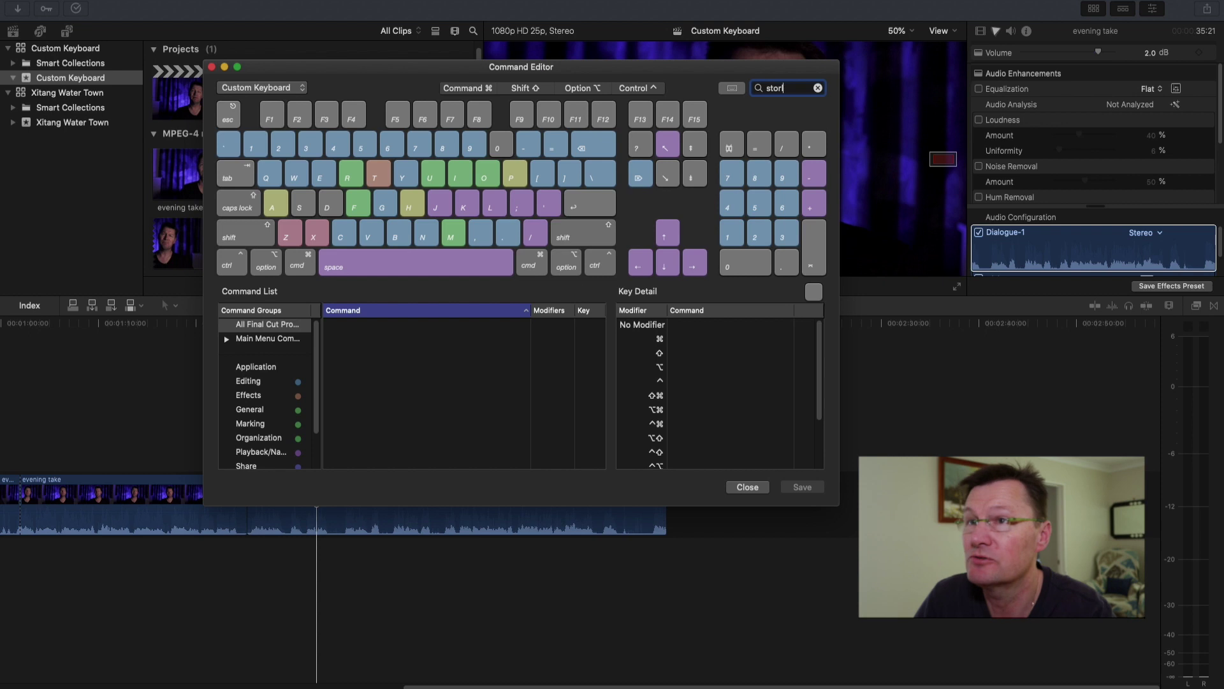
key("BackSpace")
type("yline")
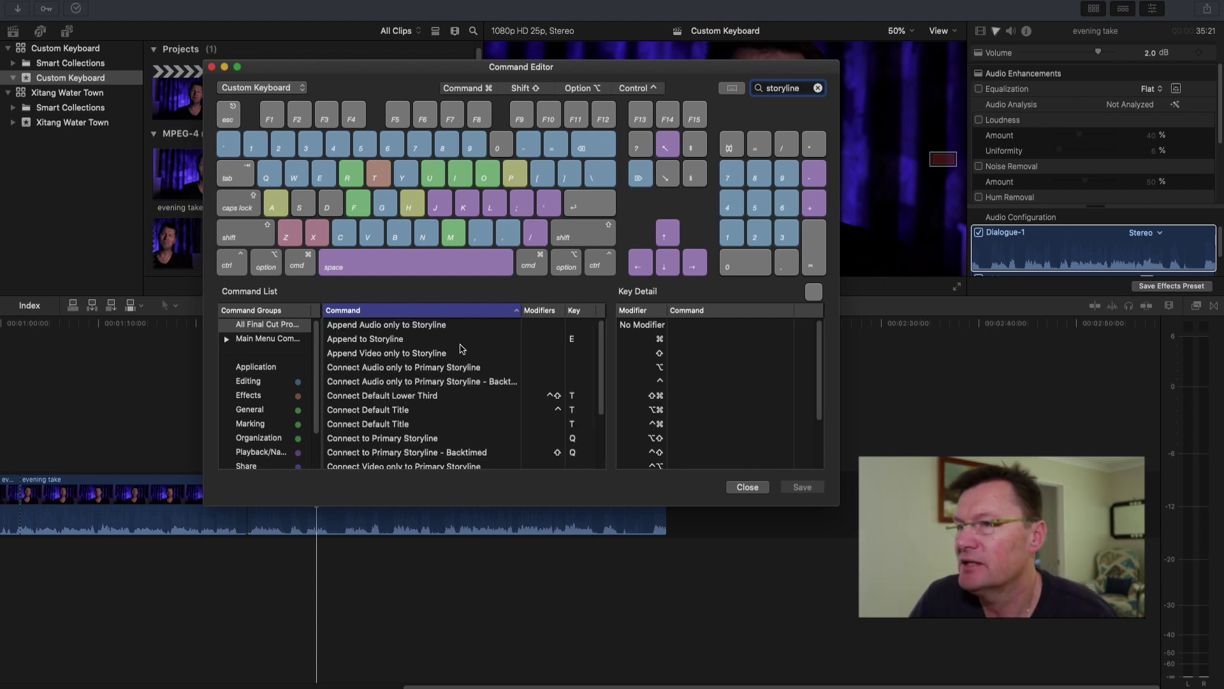
left_click_drag(595, 363, 601, 391)
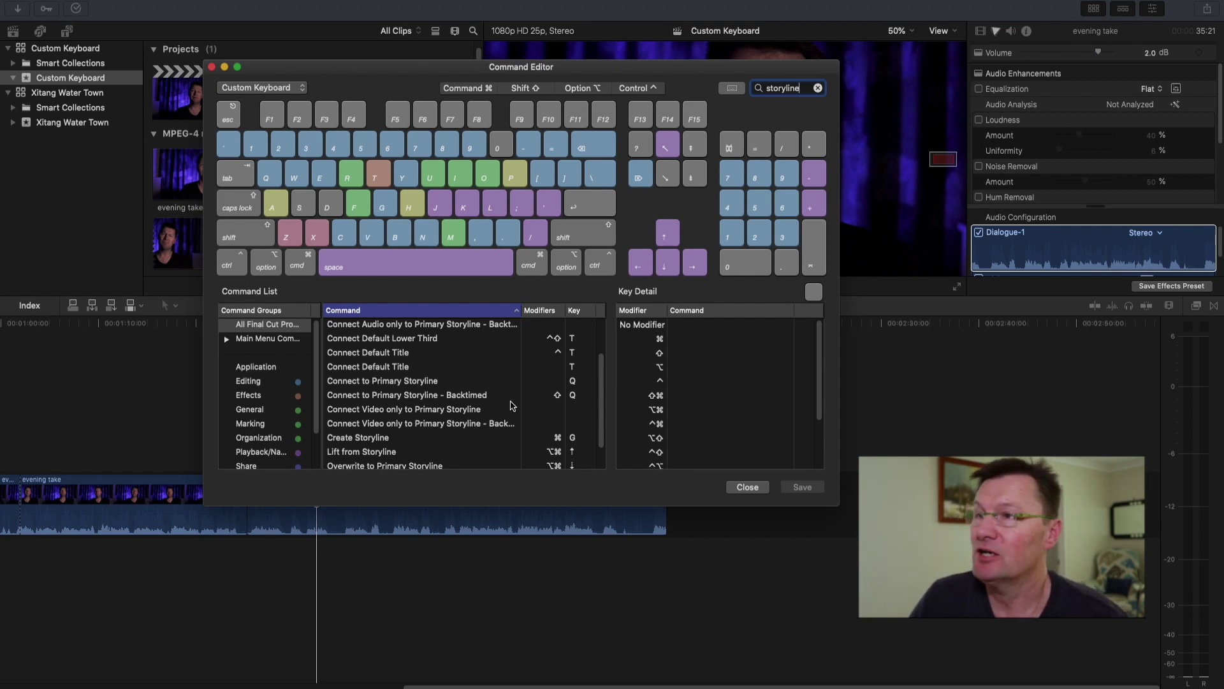
- Assign Connect Video only to Primary Storyline to the D key with no modifier, and save and close the command set
left_click(335, 210)
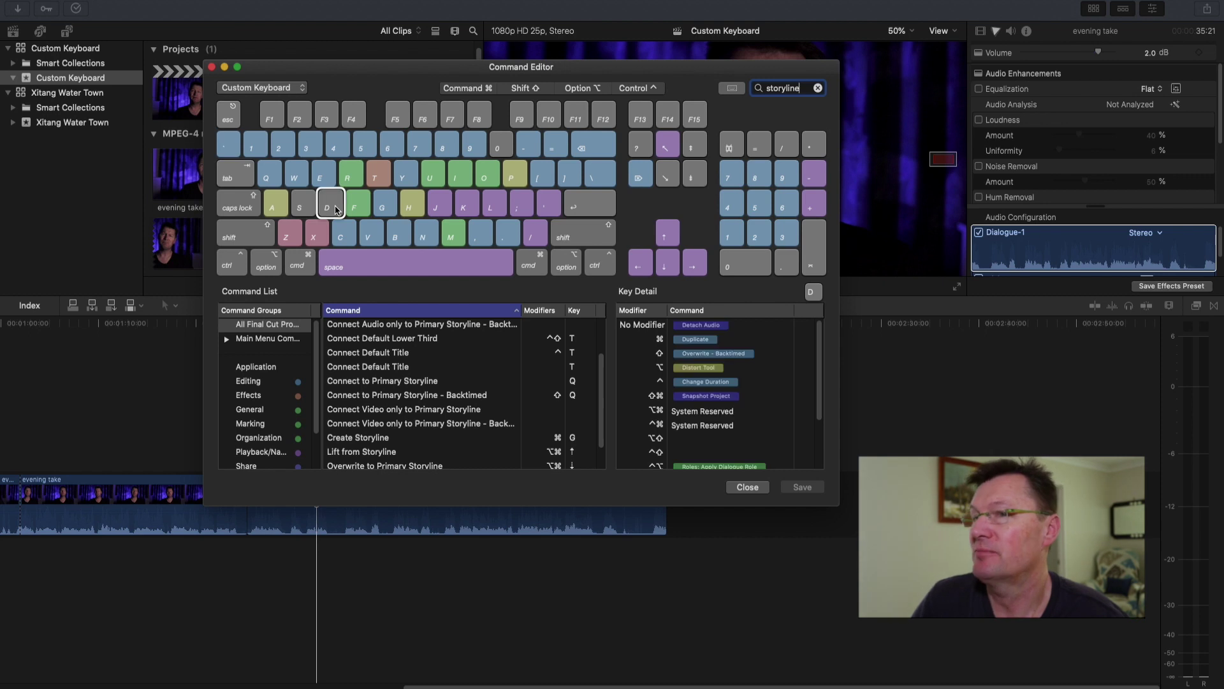
left_click_drag(380, 415, 724, 329)
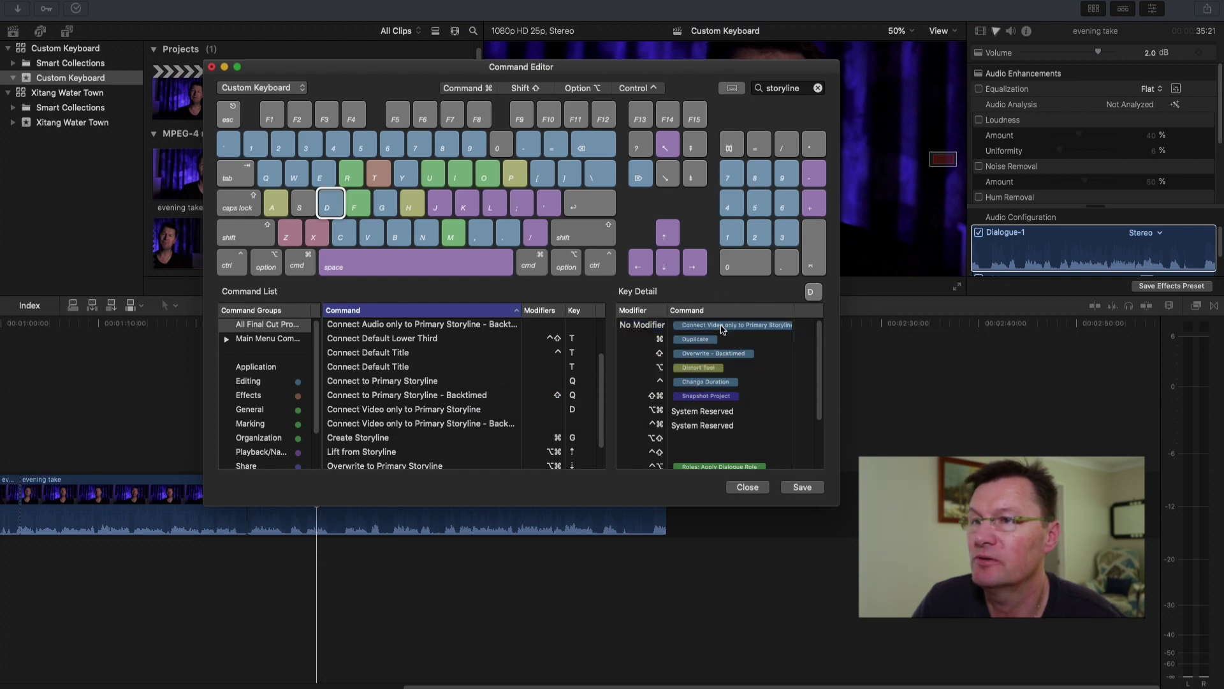
left_click(801, 487)
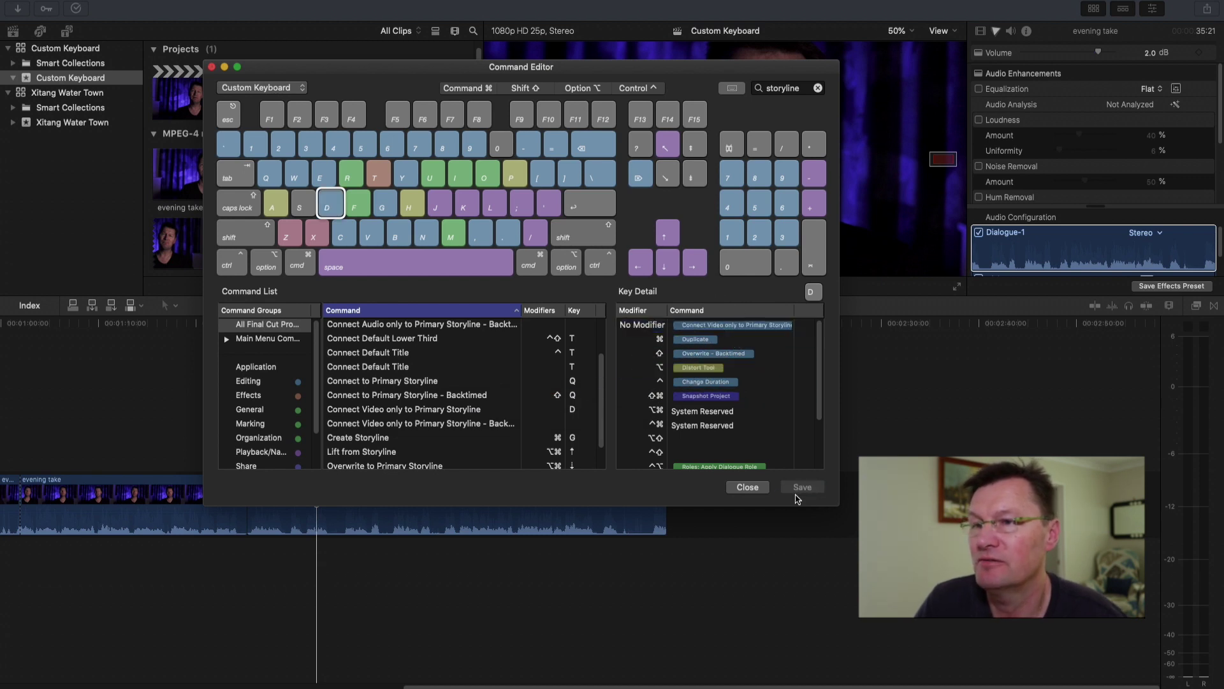
left_click(749, 488)
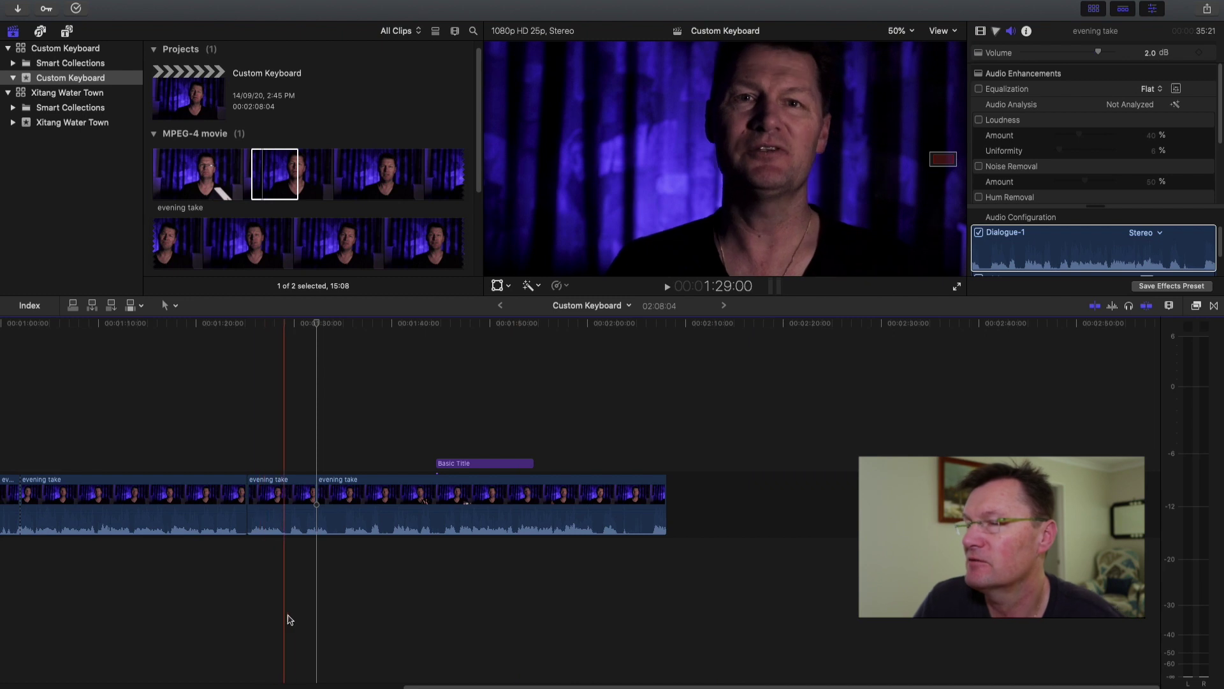
- Select an 11:00 range of the evening take in the browser and connect it above the primary storyline at the 1:32:08 cut
left_click(322, 179)
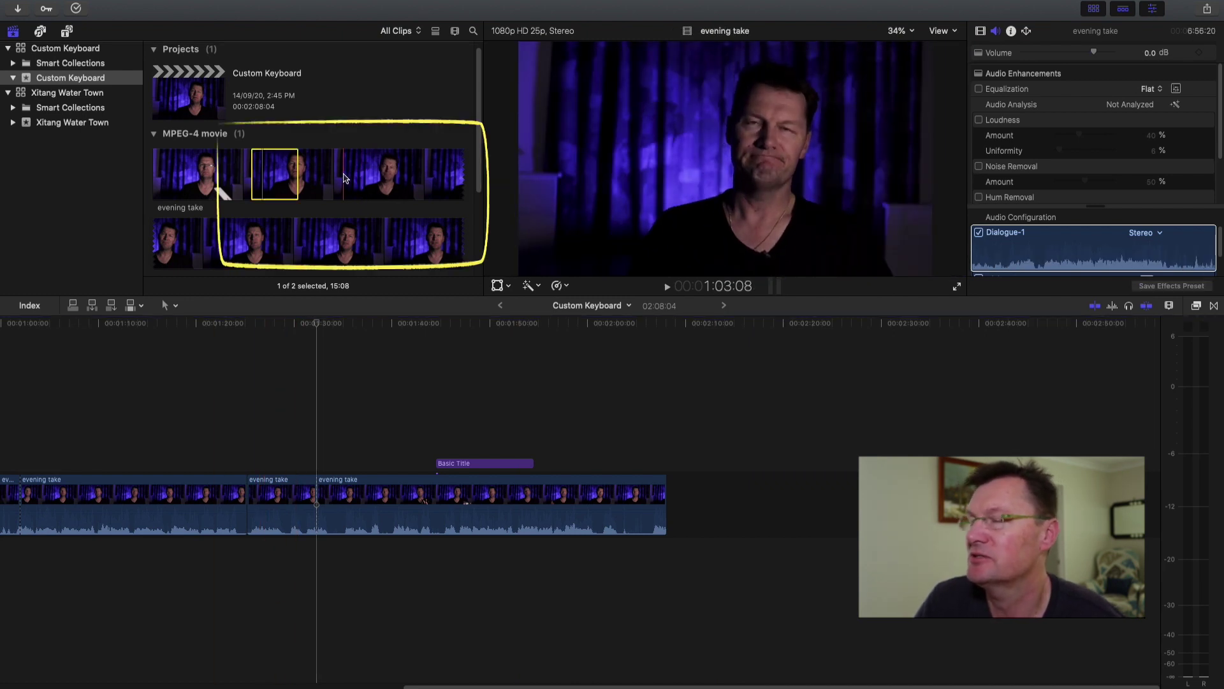
left_click(337, 178)
left_click_drag(346, 174, 368, 174)
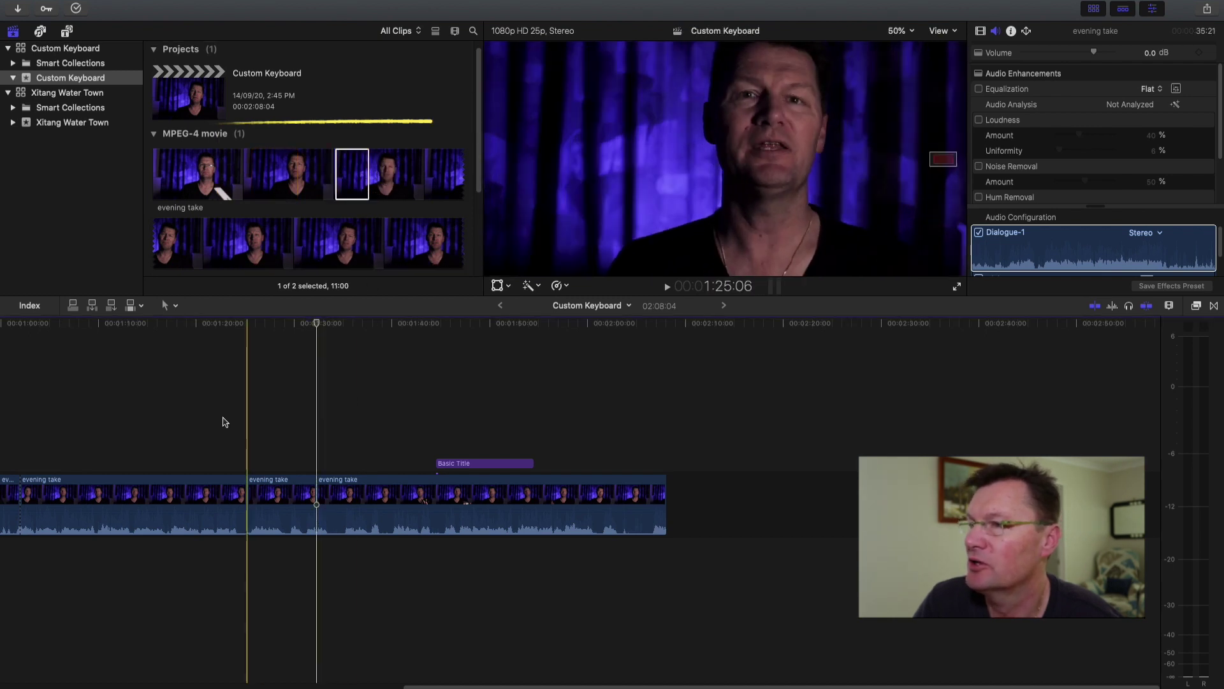
left_click(317, 416)
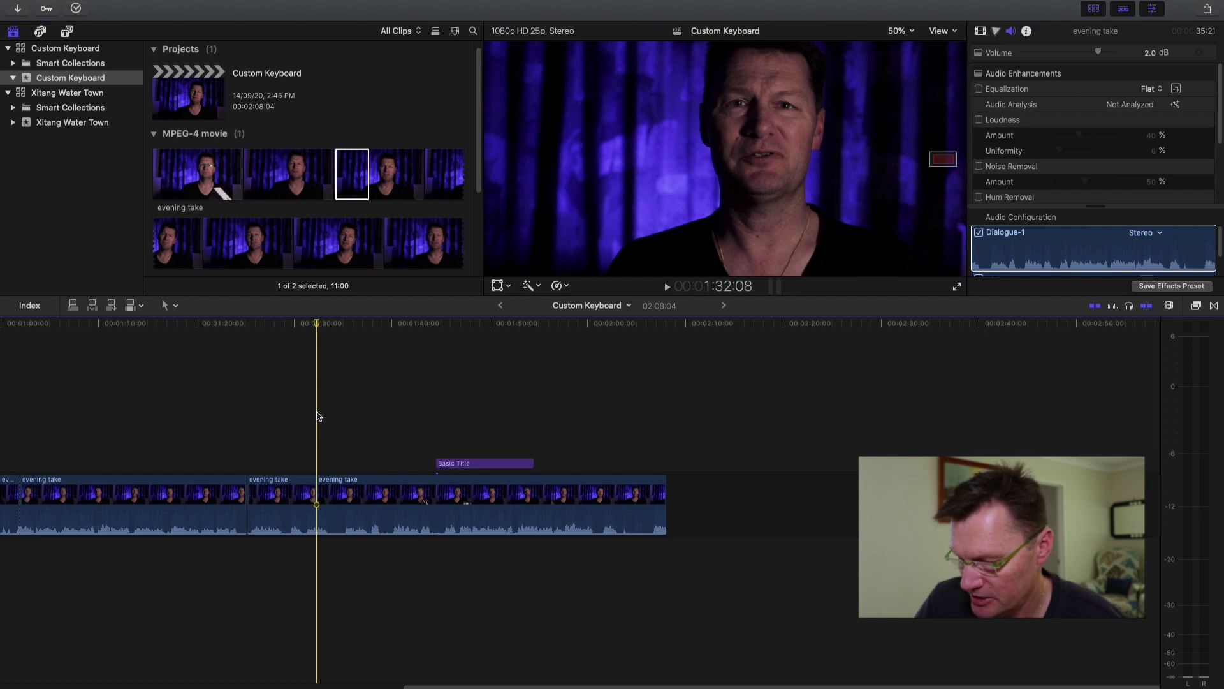
key("q")
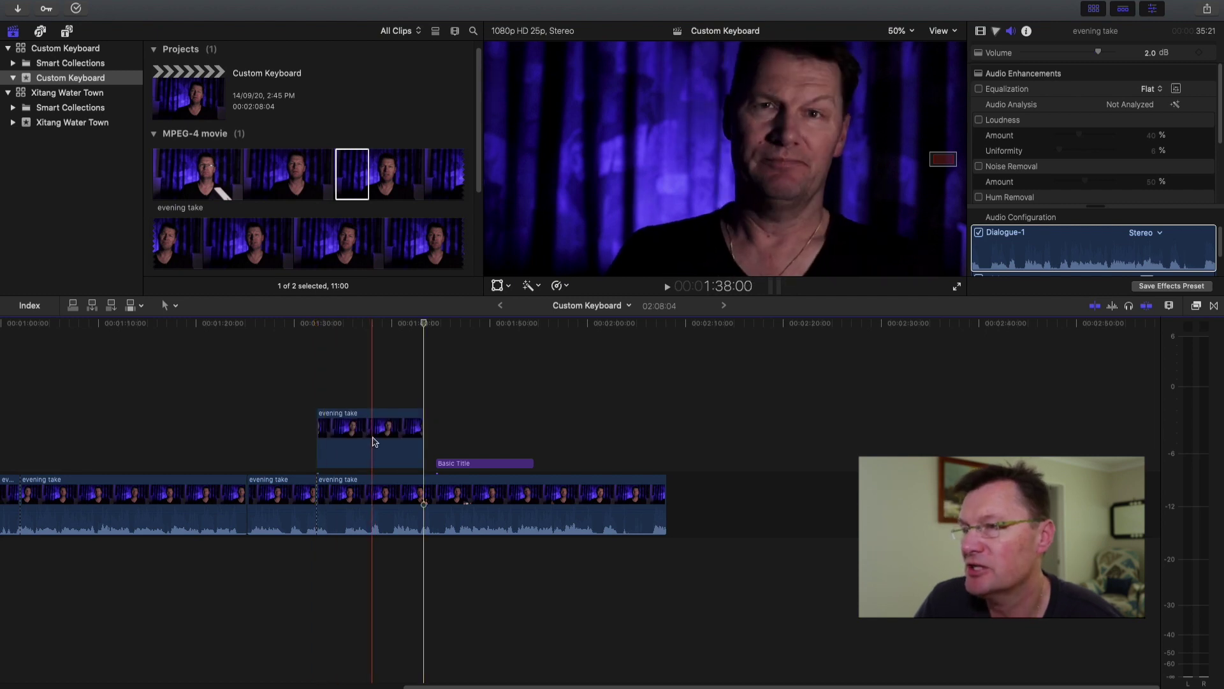